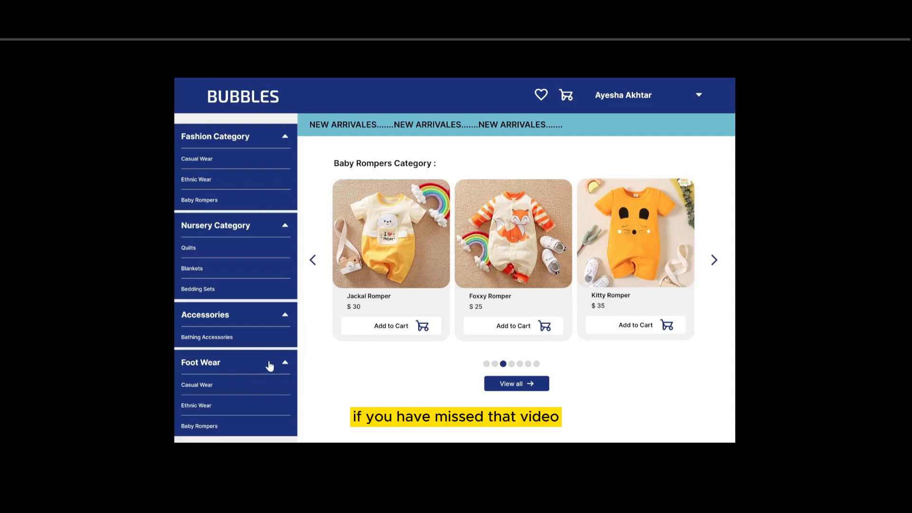
- Collapse the Foot Wear, Accessories, Nursery and Fashion categories, then edit both accordion cards' fill
{"action": "left_click", "coordinate": [285, 362]}
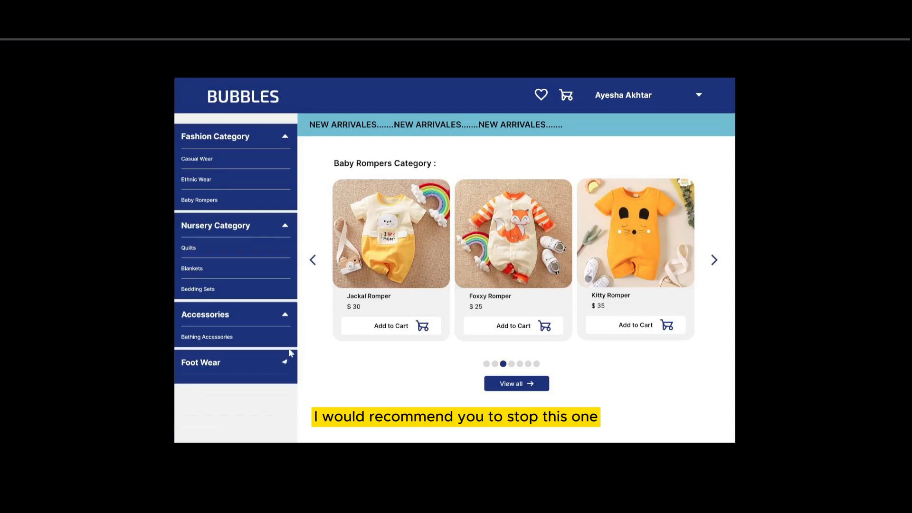
{"action": "left_click", "coordinate": [285, 314]}
{"action": "left_click", "coordinate": [285, 226]}
{"action": "left_click", "coordinate": [285, 137]}
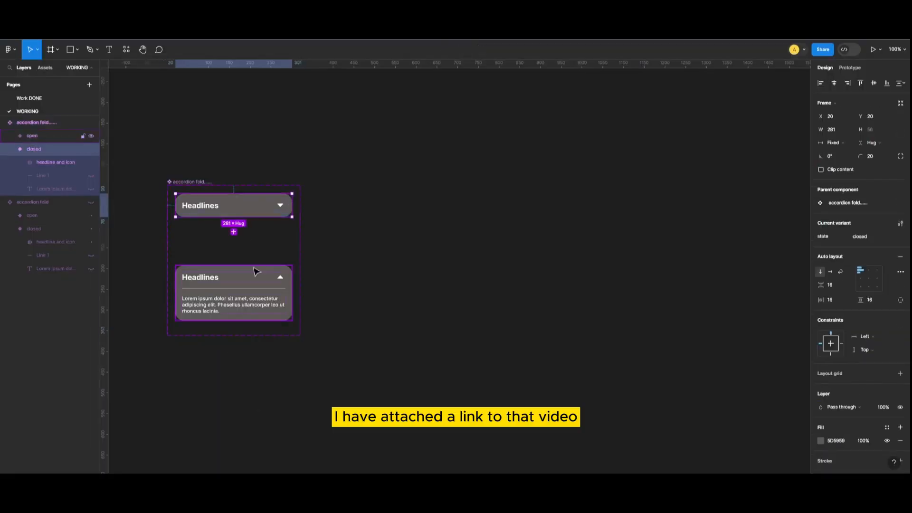
{"action": "left_click", "coordinate": [281, 266], "text": "shift"}
{"action": "left_click", "coordinate": [821, 454]}
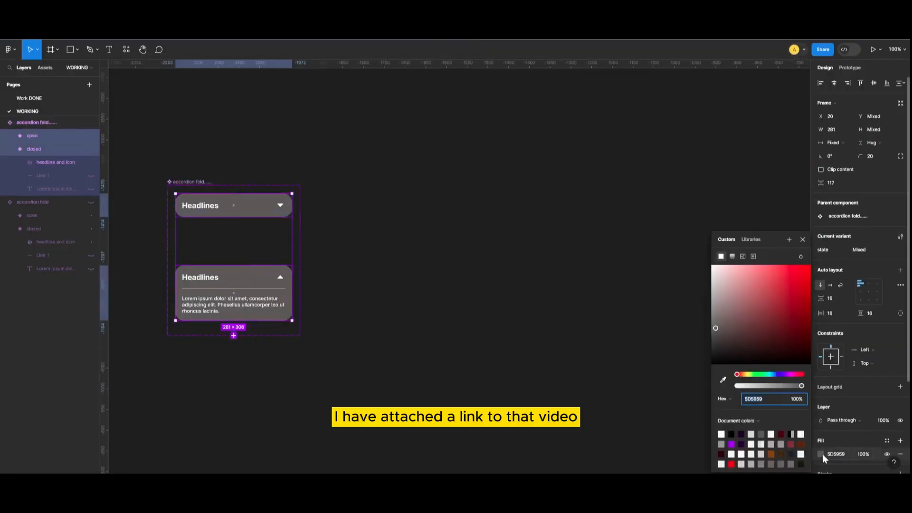
- Fill both accordion cards with dark blue 123E7F and Alt-drag a copy of the set rightward
{"action": "left_click", "coordinate": [777, 375]}
{"action": "mouse_move", "coordinate": [784, 309]}
{"action": "left_mouse_down"}
{"action": "mouse_move", "coordinate": [780, 284]}
{"action": "mouse_move", "coordinate": [796, 312]}
{"action": "mouse_move", "coordinate": [797, 292]}
{"action": "mouse_move", "coordinate": [790, 287]}
{"action": "mouse_move", "coordinate": [787, 317]}
{"action": "mouse_move", "coordinate": [797, 317]}
{"action": "left_mouse_up"}
{"action": "left_click", "coordinate": [773, 375]}
{"action": "left_click", "coordinate": [776, 375]}
{"action": "left_click", "coordinate": [489, 407]}
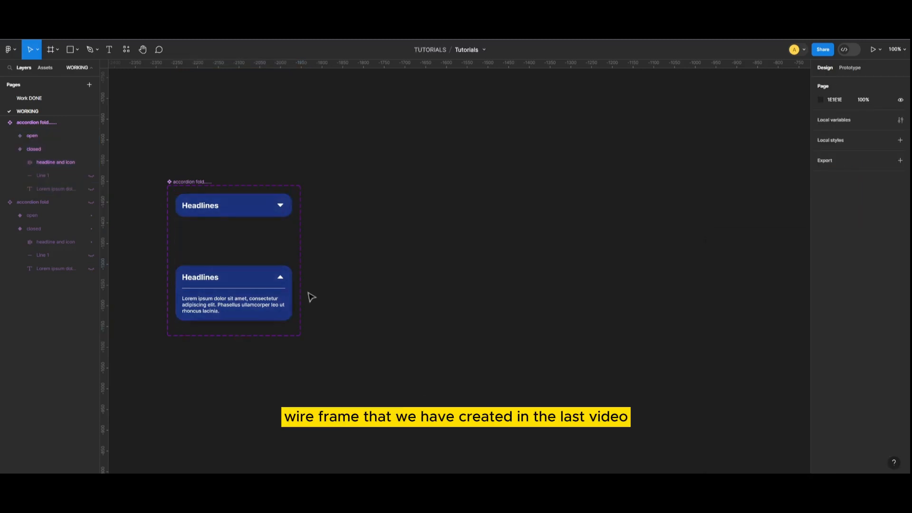
{"action": "left_click_drag", "start_coordinate": [187, 188], "coordinate": [357, 182]}
- Append TYPE 2 to the copied set's name and make the set taller
{"action": "left_click", "coordinate": [354, 182]}
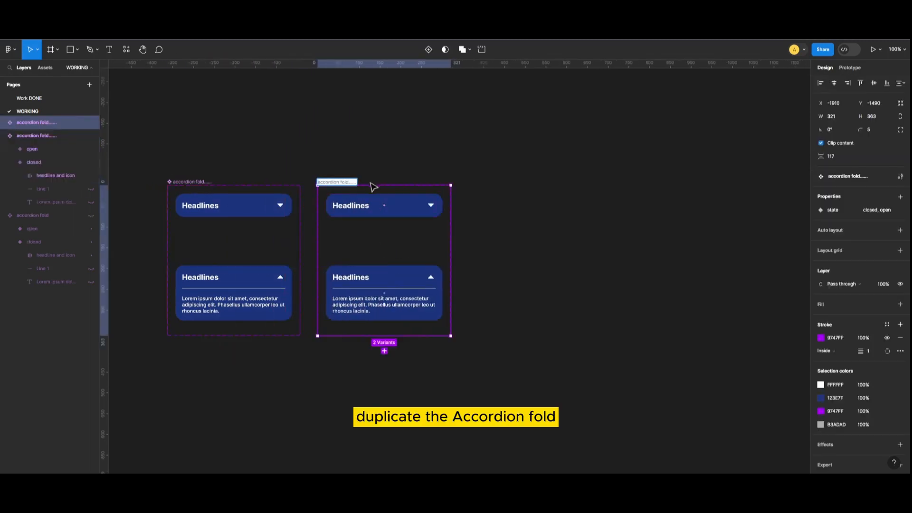
{"action": "type", "text": "TYPE 2"}
{"action": "left_click", "coordinate": [425, 232]}
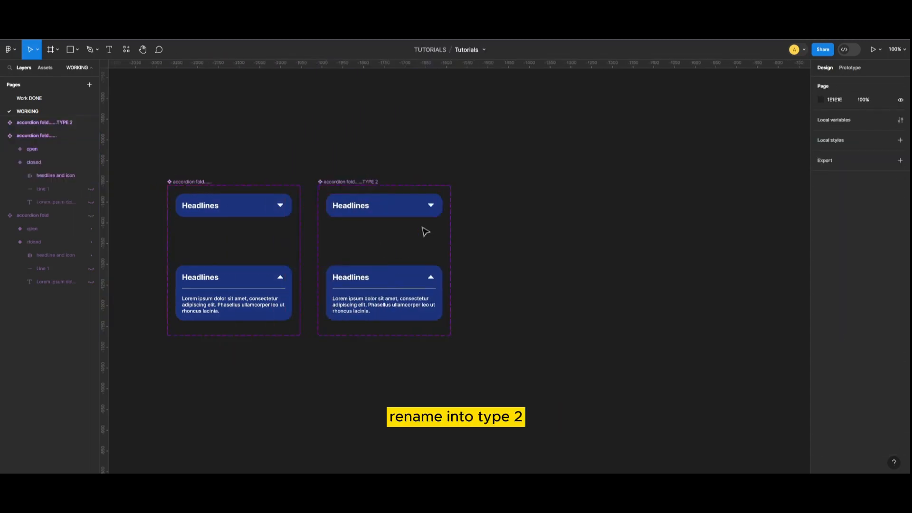
{"action": "left_click", "coordinate": [343, 183]}
{"action": "left_click_drag", "start_coordinate": [400, 337], "coordinate": [415, 433]}
{"action": "left_click", "coordinate": [515, 326]}
- Draw a 50×50 grey circle inside the open TYPE 2 card
{"action": "key", "text": "ctrl+equal"}
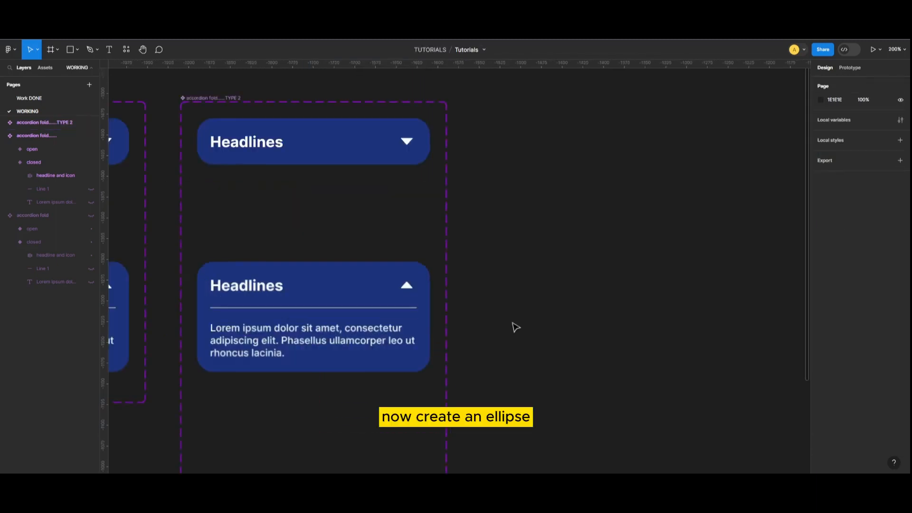
{"action": "left_click", "coordinate": [77, 50]}
{"action": "left_click", "coordinate": [35, 103]}
{"action": "mouse_move", "coordinate": [531, 231]}
{"action": "left_mouse_down"}
{"action": "mouse_move", "coordinate": [571, 269]}
{"action": "mouse_move", "coordinate": [226, 346]}
{"action": "left_mouse_up"}
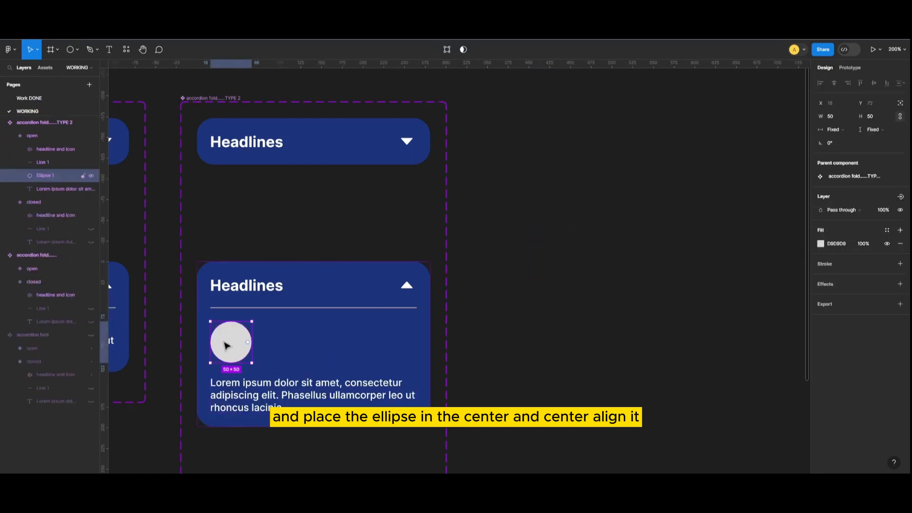
{"action": "left_click", "coordinate": [543, 336]}
- Centre the open TYPE 2 card's contents horizontally with auto layout alignment
{"action": "left_click", "coordinate": [253, 348]}
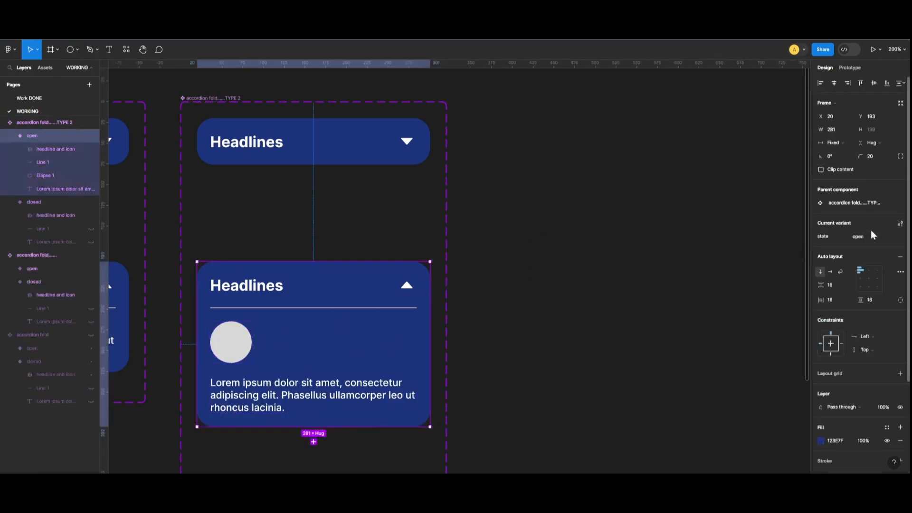
{"action": "left_click", "coordinate": [869, 279]}
{"action": "left_click", "coordinate": [561, 340]}
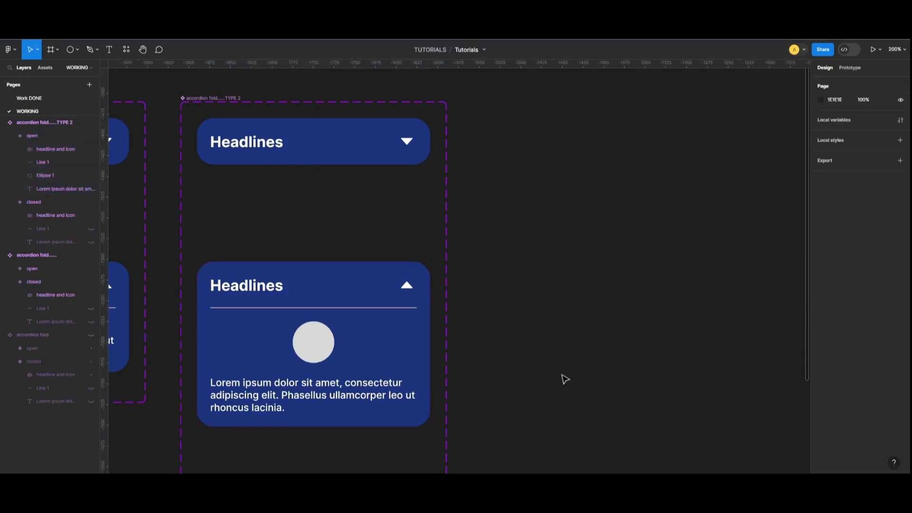
{"action": "scroll", "coordinate": [522, 409], "scroll_direction": "down", "scroll_amount": 2}
{"action": "scroll", "coordinate": [508, 321], "scroll_direction": "down", "scroll_amount": 2}
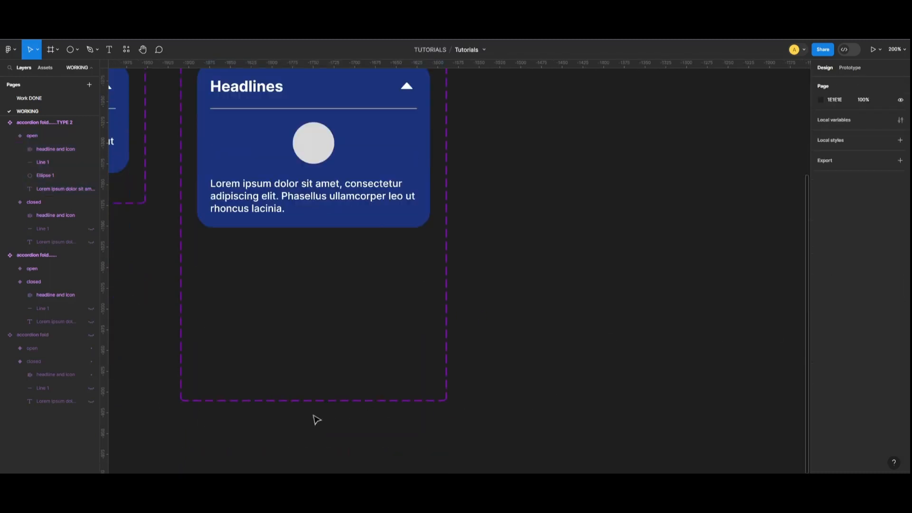
{"action": "scroll", "coordinate": [350, 354], "scroll_direction": "up", "scroll_amount": 2}
- Shorten the TYPE 2 component set so it fits its cards
{"action": "key", "text": "ctrl+minus"}
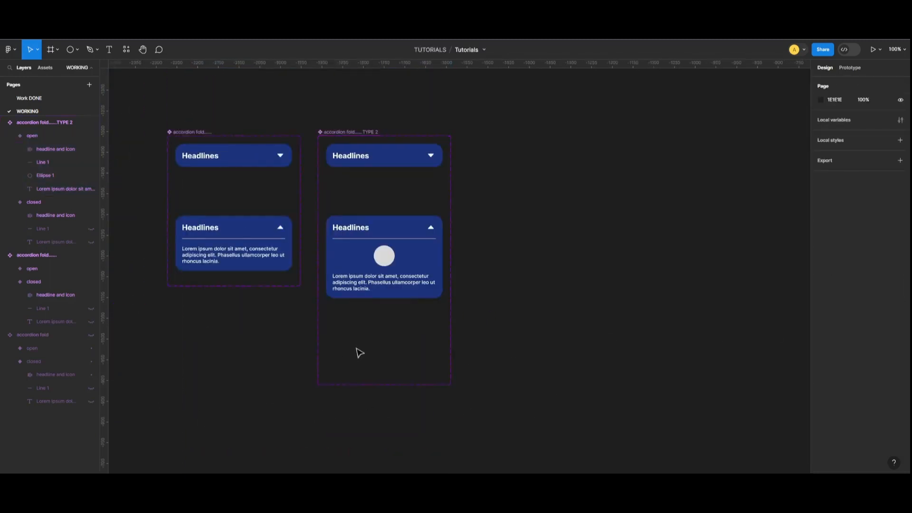
{"action": "left_click", "coordinate": [373, 132]}
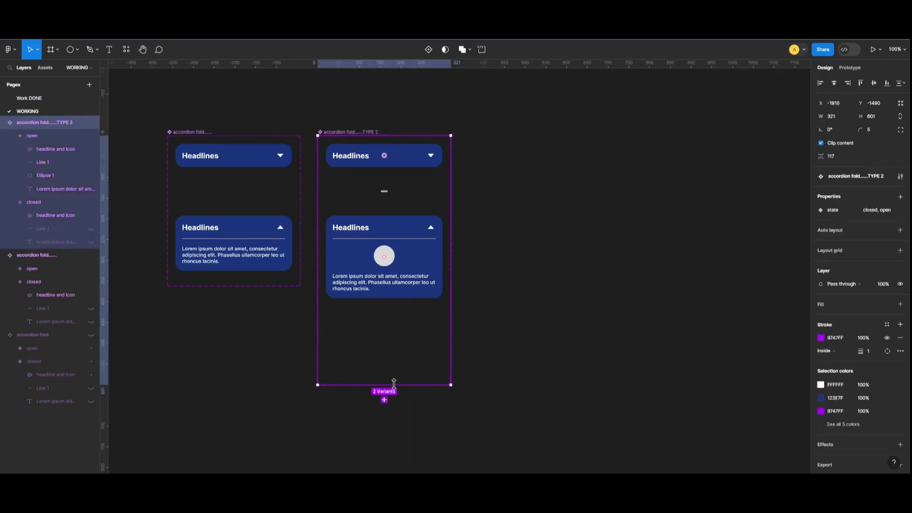
{"action": "left_click_drag", "start_coordinate": [393, 383], "coordinate": [388, 322]}
{"action": "left_click", "coordinate": [475, 302]}
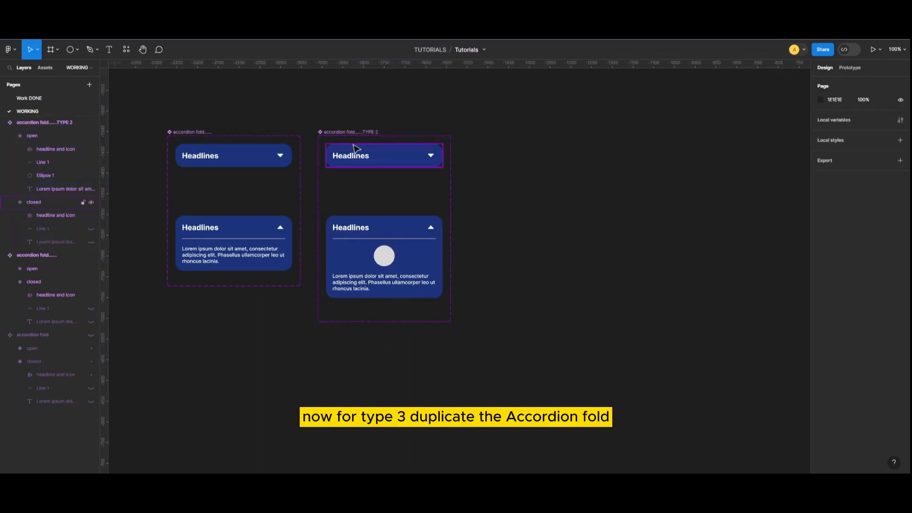
- Alt-drag the TYPE 2 set to its right as a TYPE 3 copy
{"action": "left_click", "coordinate": [357, 136]}
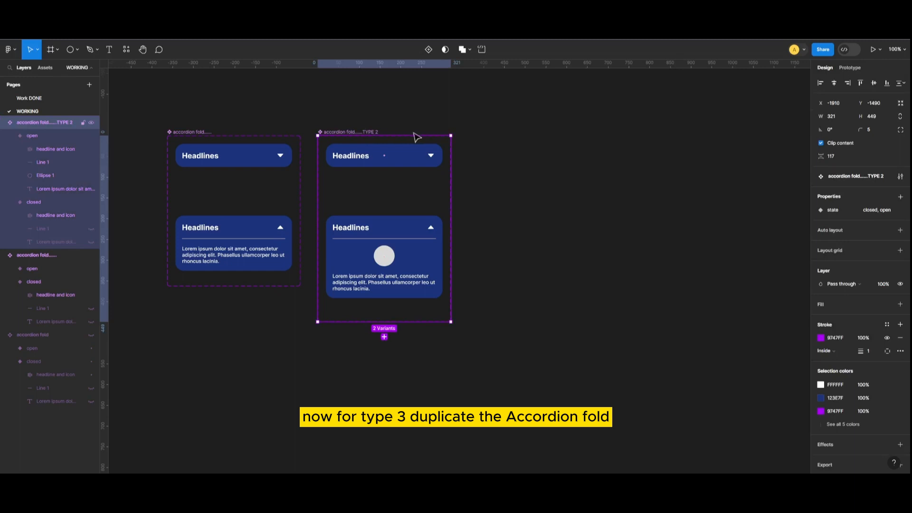
{"action": "left_click_drag", "start_coordinate": [417, 137], "coordinate": [570, 137]}
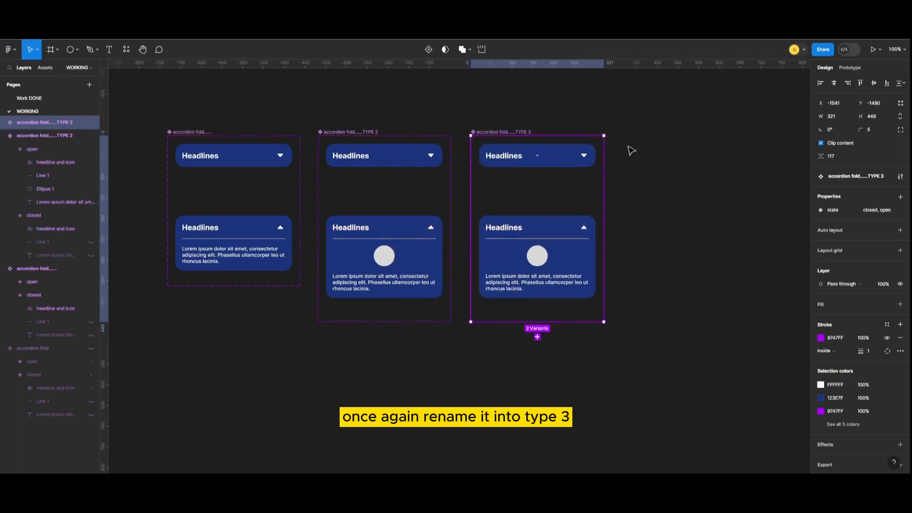
{"action": "left_click", "coordinate": [655, 134]}
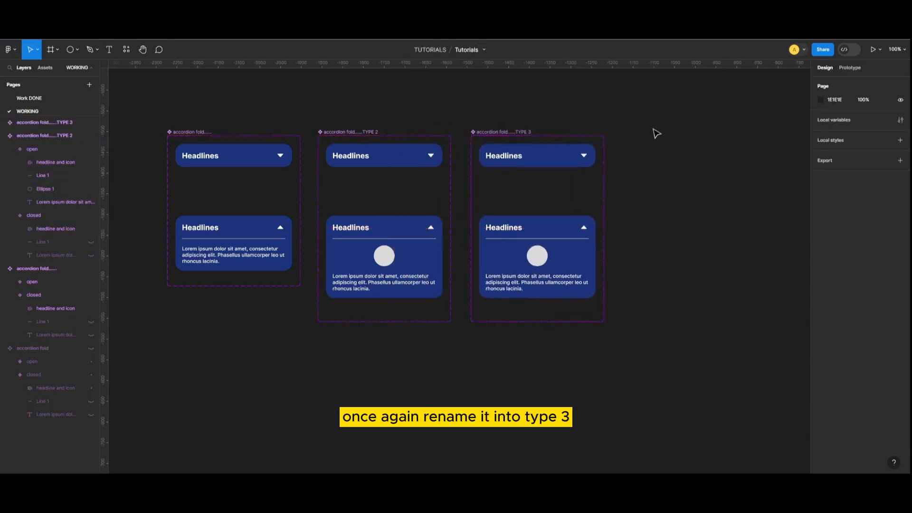
{"action": "scroll", "coordinate": [656, 133], "scroll_direction": "up", "scroll_amount": 3}
{"action": "scroll", "coordinate": [666, 144], "scroll_direction": "up", "scroll_amount": 5}
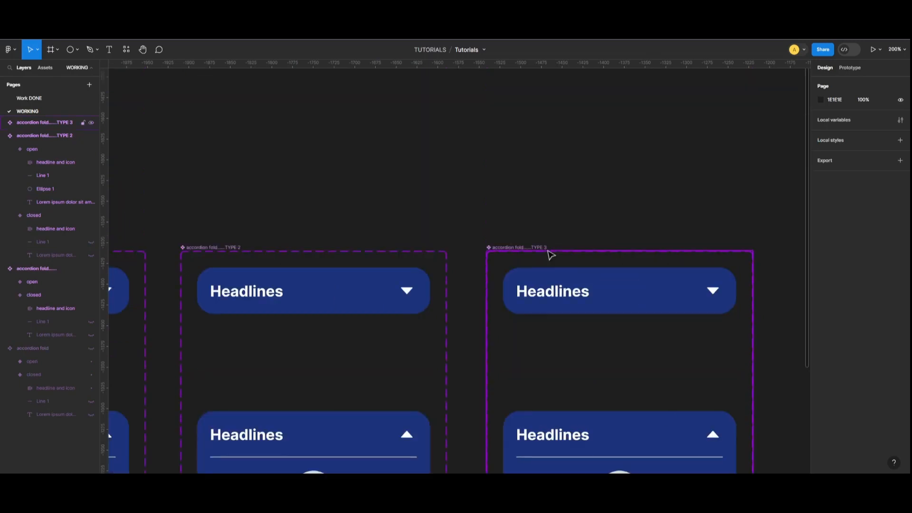
{"action": "scroll", "coordinate": [551, 254], "scroll_direction": "down", "scroll_amount": 5}
- Delete the circle from the open TYPE 3 card and paste two more divider-and-text blocks
{"action": "left_click", "coordinate": [634, 302]}
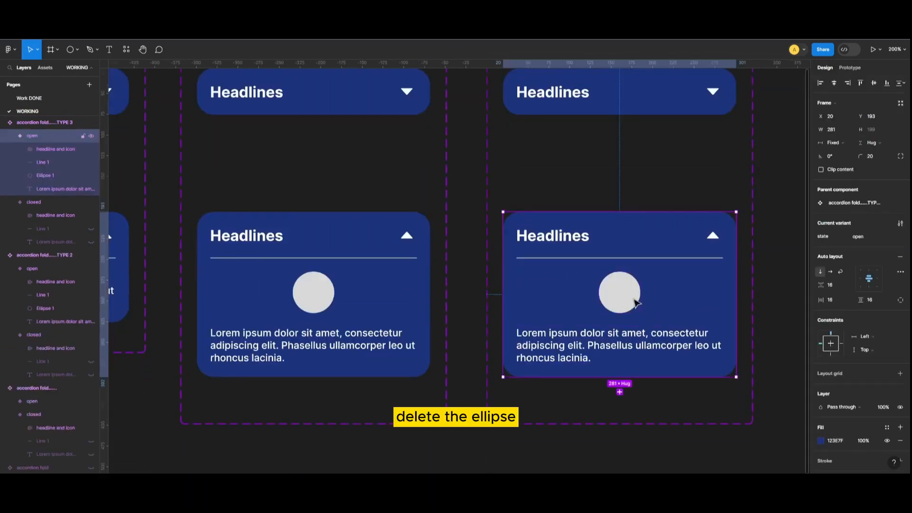
{"action": "left_click", "coordinate": [631, 304]}
{"action": "key", "text": "Delete"}
{"action": "left_click", "coordinate": [639, 298]}
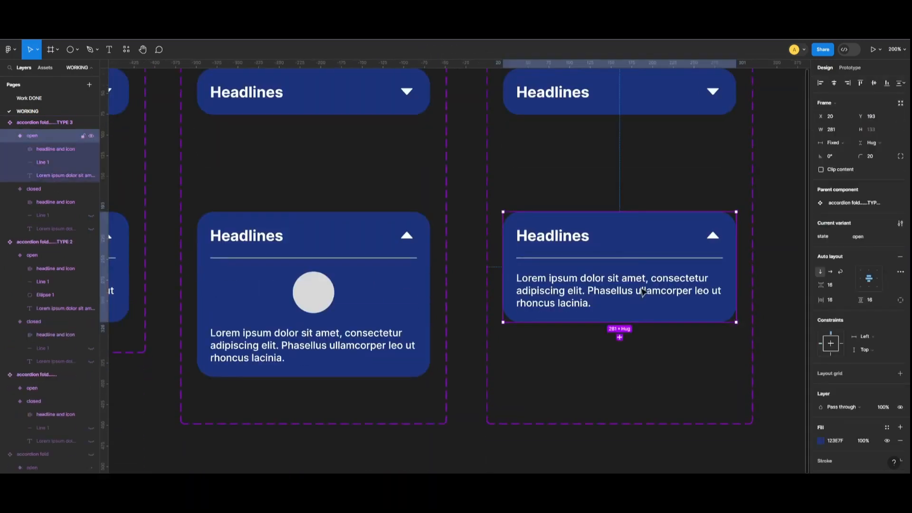
{"action": "left_click", "coordinate": [635, 258], "text": "shift"}
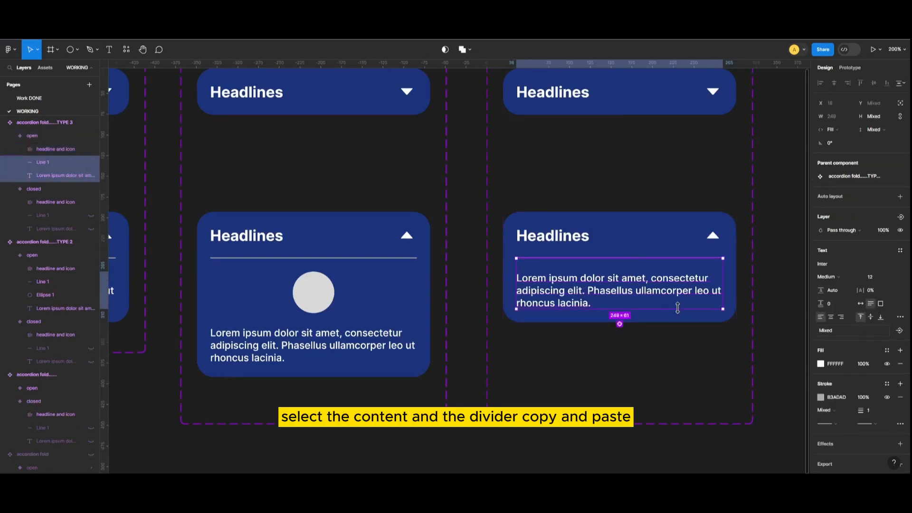
{"action": "key", "text": "ctrl+c"}
{"action": "key", "text": "ctrl+v"}
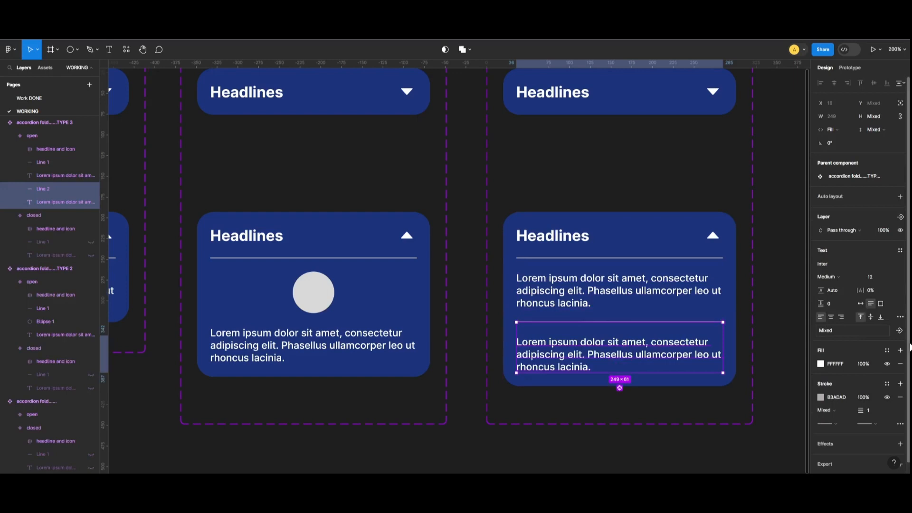
{"action": "key", "text": "ctrl+v"}
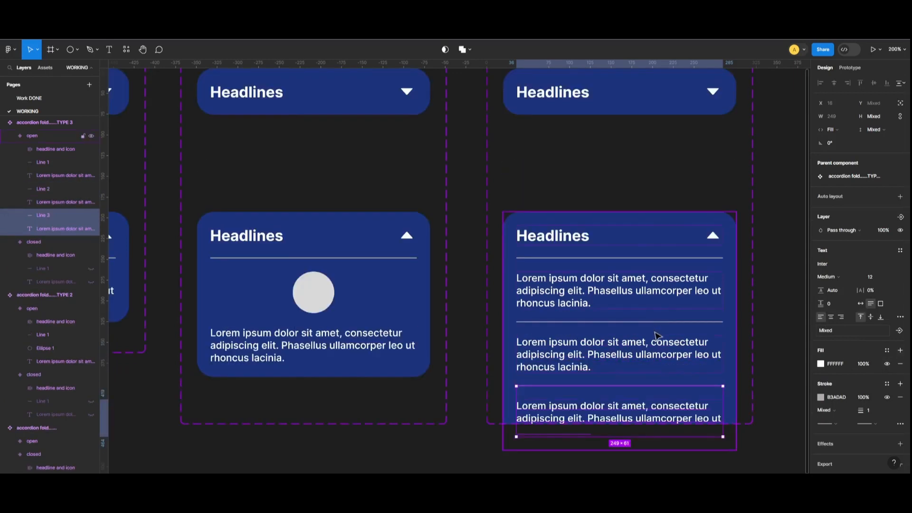
- Enlarge the TYPE 3 component set to show the third text block
{"action": "key", "text": "ctrl+minus"}
{"action": "left_click", "coordinate": [508, 158]}
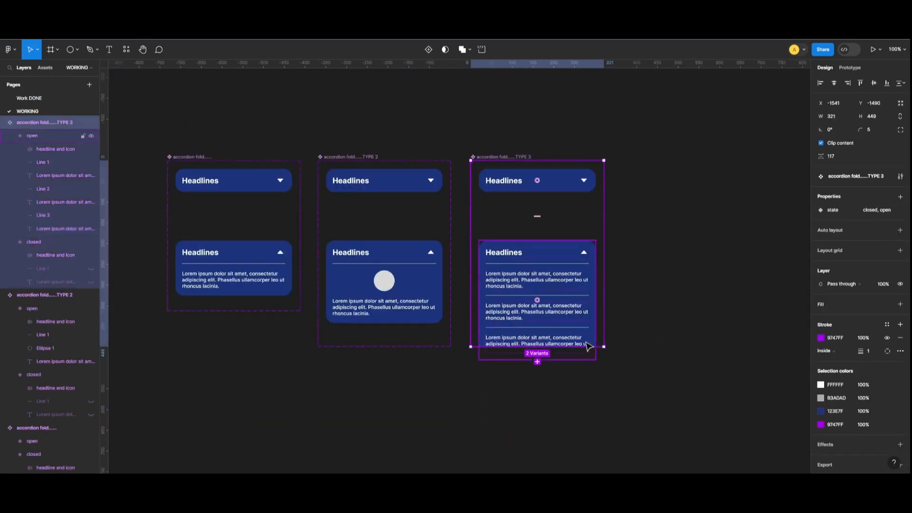
{"action": "left_click_drag", "start_coordinate": [596, 348], "coordinate": [600, 385]}
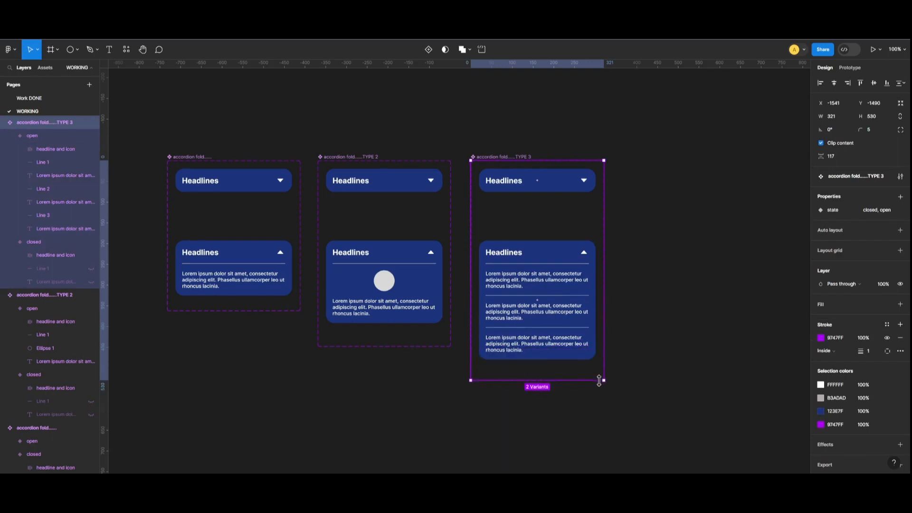
{"action": "left_click", "coordinate": [607, 468]}
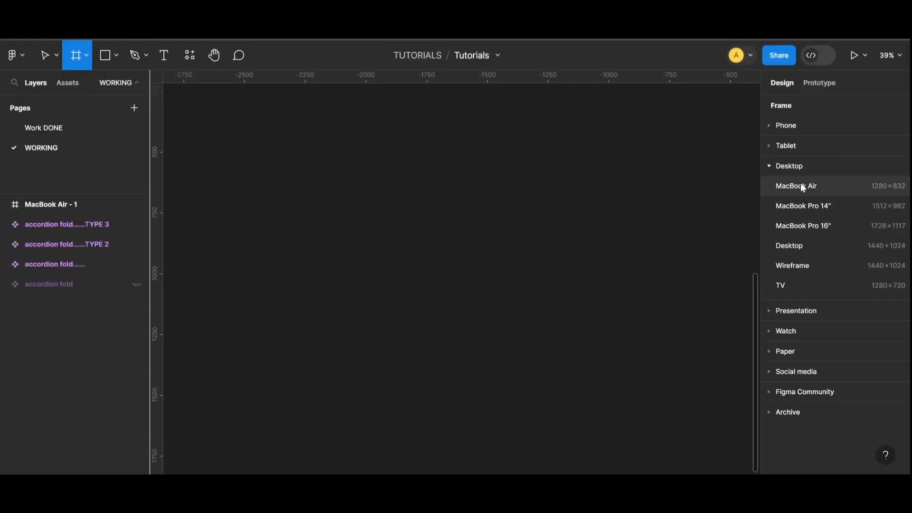
- Add a MacBook Air frame and draw a header bar across its top
{"action": "left_click", "coordinate": [804, 186]}
{"action": "key", "text": "r"}
{"action": "left_click_drag", "start_coordinate": [299, 174], "coordinate": [612, 201]}
{"action": "left_click", "coordinate": [647, 295]}
{"action": "key", "text": "shift+0"}
- Draw a left sidebar rectangle in the frame, 278 wide
{"action": "scroll", "coordinate": [647, 295], "scroll_direction": "up", "scroll_amount": 3}
{"action": "key", "text": "minus"}
{"action": "left_click", "coordinate": [104, 55]}
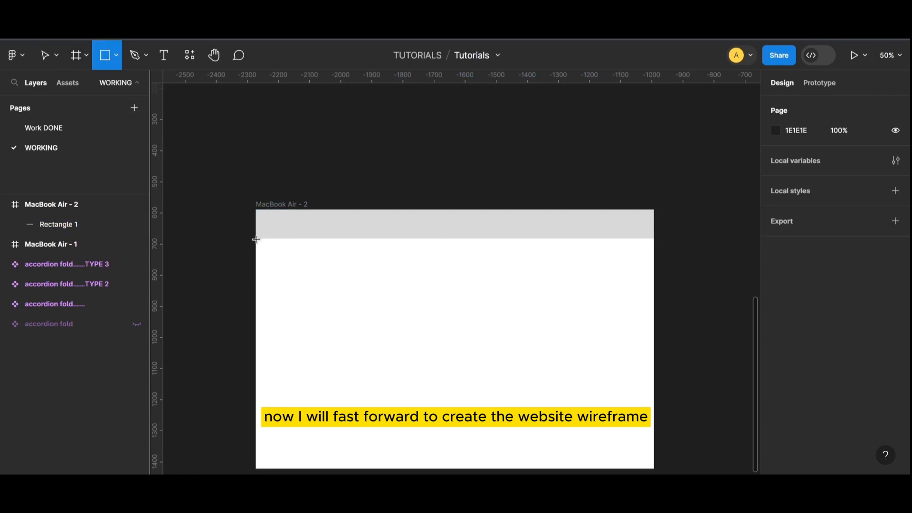
{"action": "left_click_drag", "start_coordinate": [256, 238], "coordinate": [343, 355]}
{"action": "key", "text": "Escape"}
{"action": "scroll", "coordinate": [323, 267], "scroll_direction": "up", "scroll_amount": 1}
{"action": "left_click", "coordinate": [323, 267]}
{"action": "left_click_drag", "start_coordinate": [319, 156], "coordinate": [319, 155]}
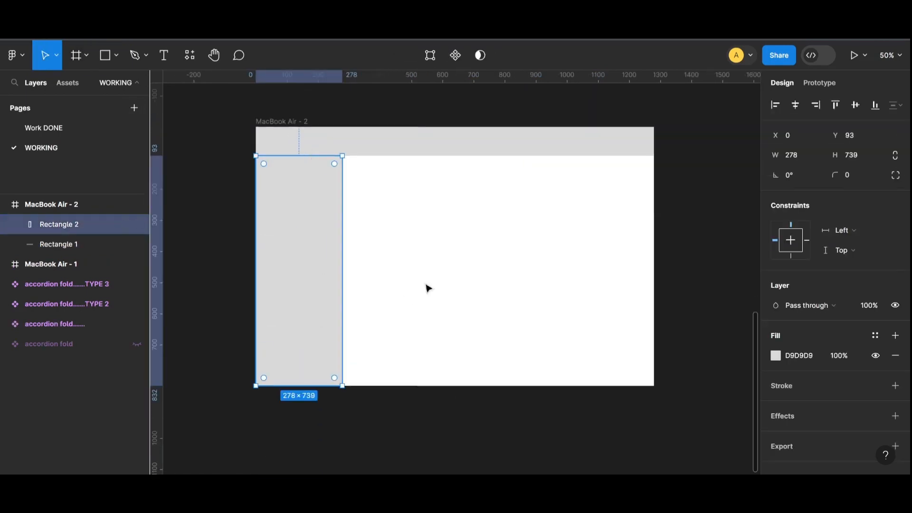
- Darken the sidebar's grey fill and check the header bar's fill
{"action": "left_click", "coordinate": [775, 355]}
{"action": "left_click_drag", "start_coordinate": [613, 181], "coordinate": [619, 205]}
{"action": "left_click", "coordinate": [570, 141]}
{"action": "left_click", "coordinate": [775, 355]}
{"action": "key", "text": "Escape"}
- Place three small squares at the header's right and a wide bar at its left
{"action": "left_click", "coordinate": [116, 55]}
{"action": "left_click", "coordinate": [76, 85]}
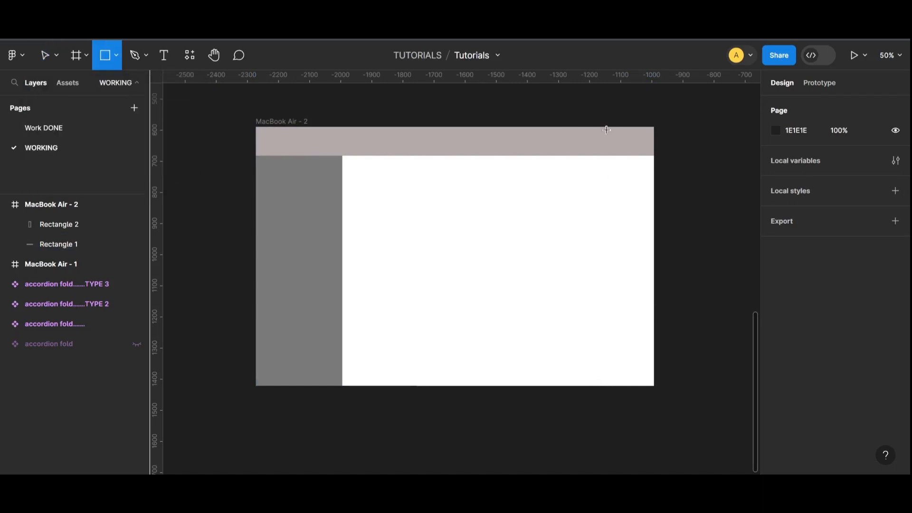
{"action": "left_click_drag", "start_coordinate": [609, 135], "coordinate": [624, 143]}
{"action": "left_click_drag", "start_coordinate": [624, 144], "coordinate": [330, 142], "text": "alt"}
{"action": "key", "text": "ctrl+d"}
{"action": "left_click", "coordinate": [682, 157]}
{"action": "left_click", "coordinate": [400, 281]}
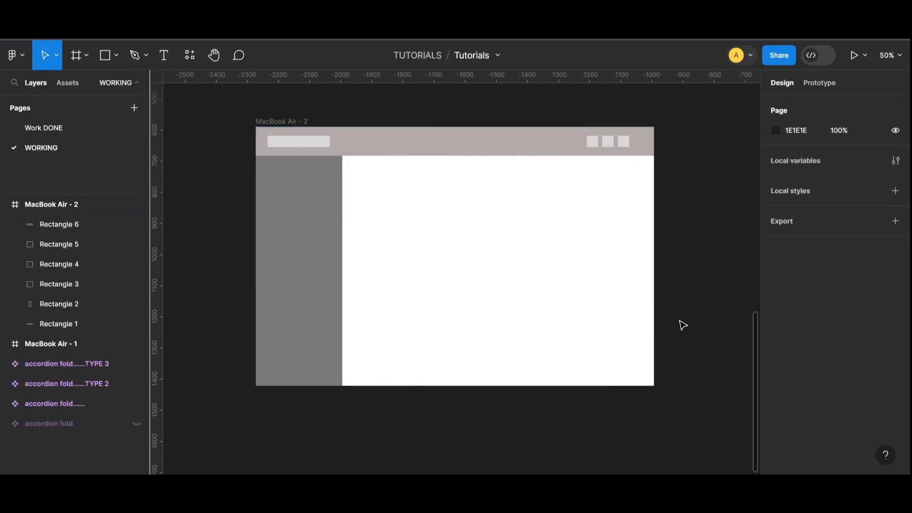
{"action": "left_click", "coordinate": [116, 55]}
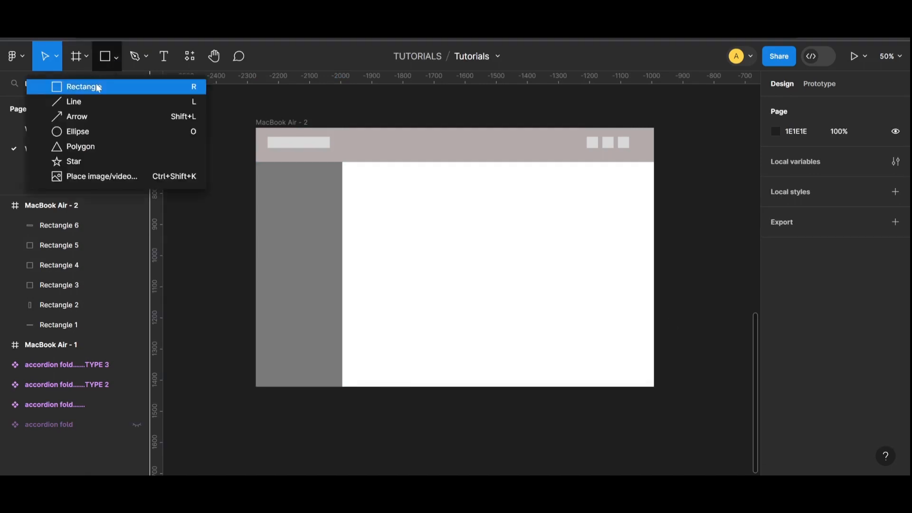
- Draw a 268×354 rectangle for the product card
{"action": "left_click", "coordinate": [105, 88]}
{"action": "mouse_move", "coordinate": [372, 195]}
{"action": "left_mouse_down"}
{"action": "mouse_move", "coordinate": [448, 311]}
{"action": "mouse_move", "coordinate": [455, 305]}
{"action": "left_mouse_up"}
{"action": "key", "text": "plus"}
{"action": "scroll", "coordinate": [430, 285], "scroll_direction": "up", "scroll_amount": 1}
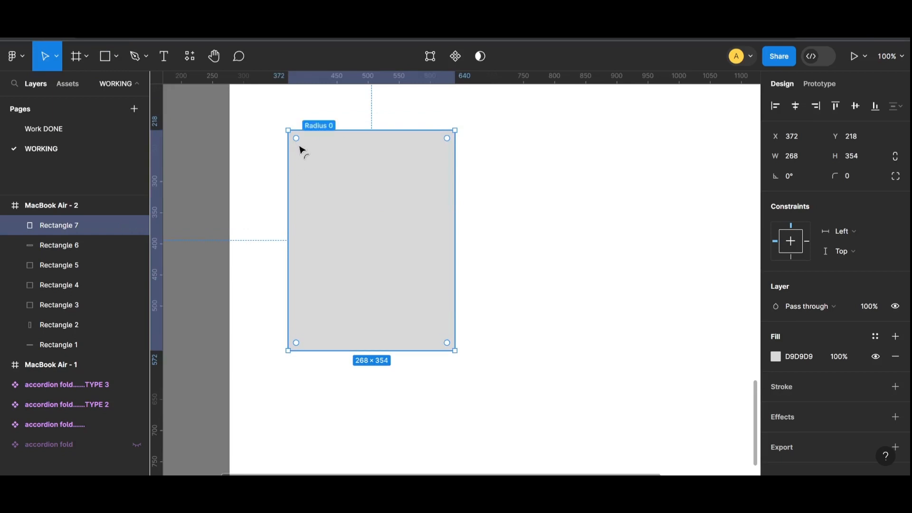
- Give the card a 22 top corner radius with both bottom corners at 0
{"action": "left_click_drag", "start_coordinate": [299, 146], "coordinate": [301, 148]}
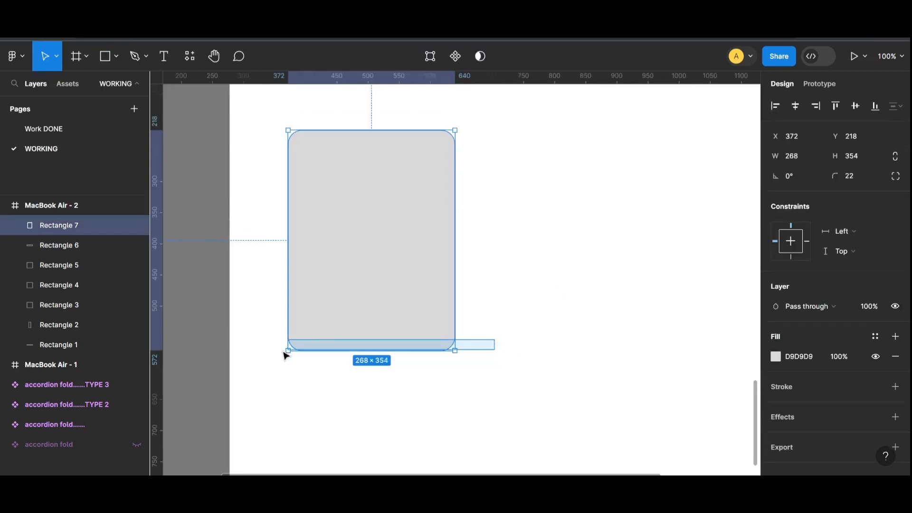
{"action": "left_click", "coordinate": [894, 176]}
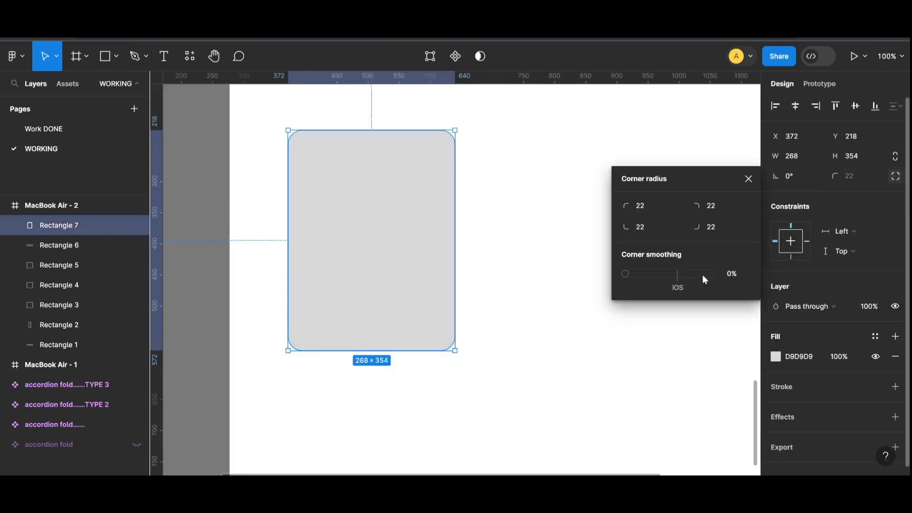
{"action": "type", "text": "0"}
{"action": "key", "text": "Tab"}
{"action": "type", "text": "0"}
{"action": "key", "text": "Return"}
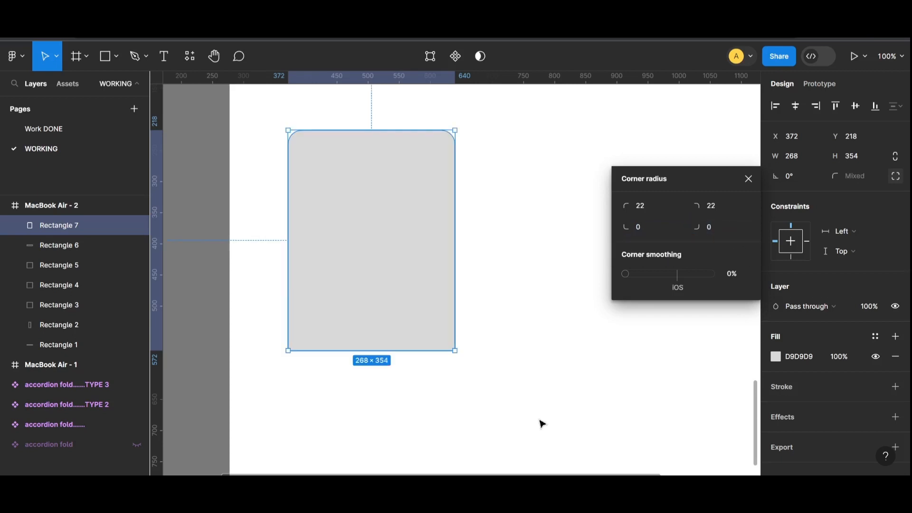
{"action": "left_click", "coordinate": [539, 423]}
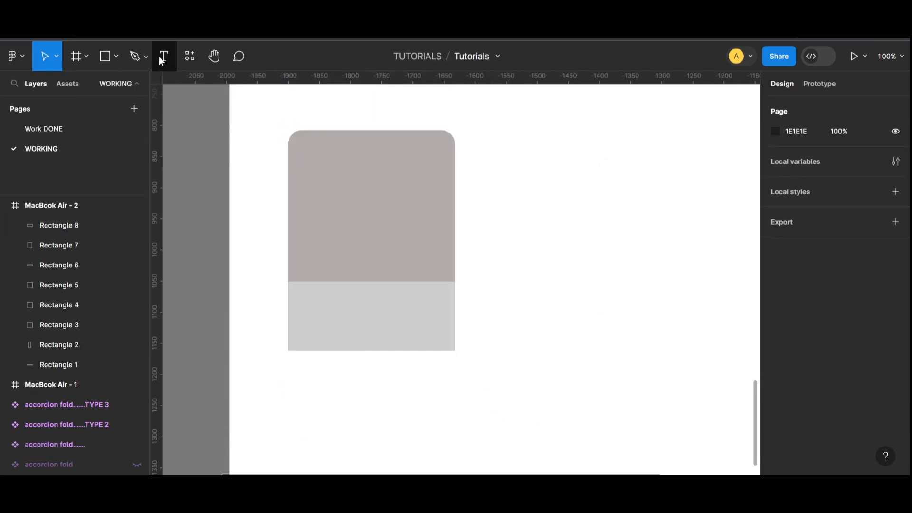
- Add a 'Product' label at size 14 on the card's lower part
{"action": "left_click", "coordinate": [365, 335]}
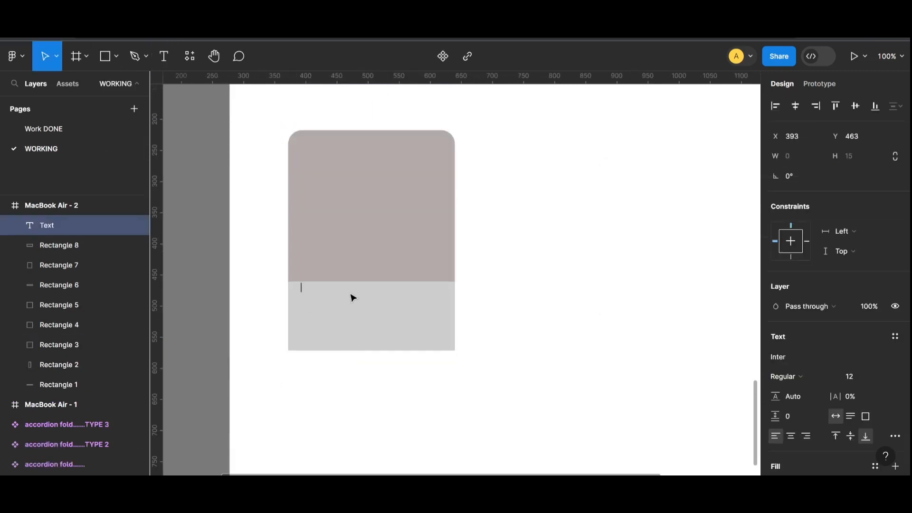
{"action": "type", "text": "prodct"}
{"action": "key", "text": "BackSpace"}
{"action": "key", "text": "Caps_Lock"}
{"action": "type", "text": "P"}
{"action": "left_click", "coordinate": [491, 318]}
{"action": "left_click_drag", "start_coordinate": [323, 290], "coordinate": [315, 297]}
{"action": "double_click", "coordinate": [315, 298]}
{"action": "scroll", "coordinate": [802, 379], "scroll_direction": "down", "scroll_amount": 3}
{"action": "left_click", "coordinate": [880, 253]}
{"action": "left_click", "coordinate": [872, 281]}
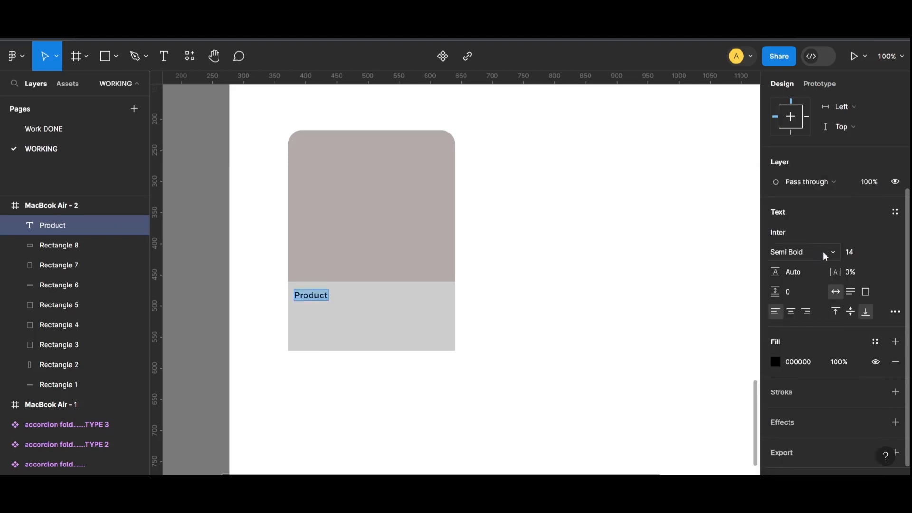
{"action": "key", "text": "Escape"}
{"action": "key", "text": "Escape"}
- Copy the label below it as the $0 price text
{"action": "left_click_drag", "start_coordinate": [321, 303], "coordinate": [321, 318]}
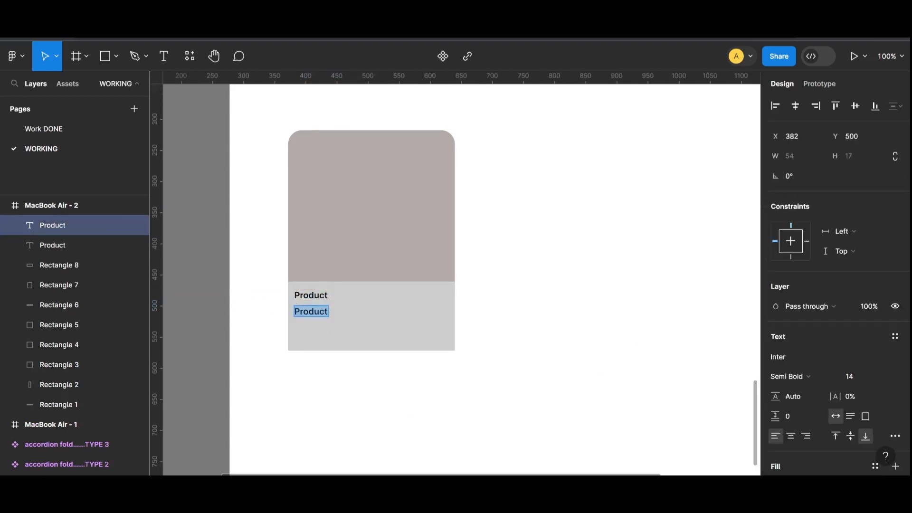
{"action": "left_click", "coordinate": [579, 354]}
{"action": "mouse_move", "coordinate": [300, 311]}
{"action": "left_mouse_down"}
{"action": "mouse_move", "coordinate": [303, 327]}
{"action": "mouse_move", "coordinate": [442, 345]}
{"action": "mouse_move", "coordinate": [415, 362]}
{"action": "mouse_move", "coordinate": [388, 354]}
{"action": "left_mouse_up"}
{"action": "key", "text": "ctrl+z"}
- Add a white-filled button rectangle to the card
{"action": "key", "text": "r"}
{"action": "left_click", "coordinate": [776, 356]}
{"action": "left_click", "coordinate": [633, 332]}
{"action": "left_click", "coordinate": [570, 300]}
{"action": "left_click", "coordinate": [200, 332]}
- Stretch the white button rectangle across the card's lower area
{"action": "left_click", "coordinate": [449, 343]}
{"action": "left_click", "coordinate": [413, 338]}
{"action": "key", "text": "Escape"}
{"action": "left_click", "coordinate": [349, 353]}
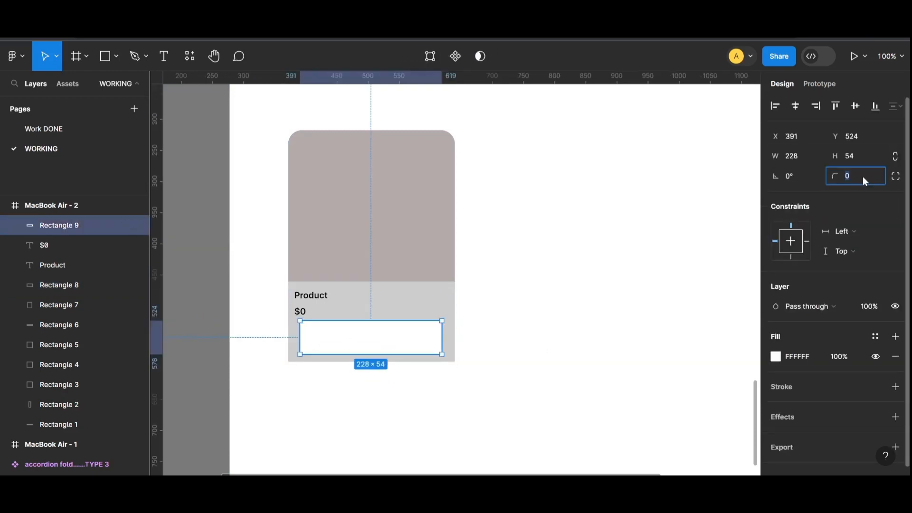
{"action": "left_click", "coordinate": [444, 415]}
- Align the Product and $0 labels with the button's left edge
{"action": "left_click", "coordinate": [299, 311]}
{"action": "left_click", "coordinate": [300, 297]}
{"action": "left_click", "coordinate": [300, 311]}
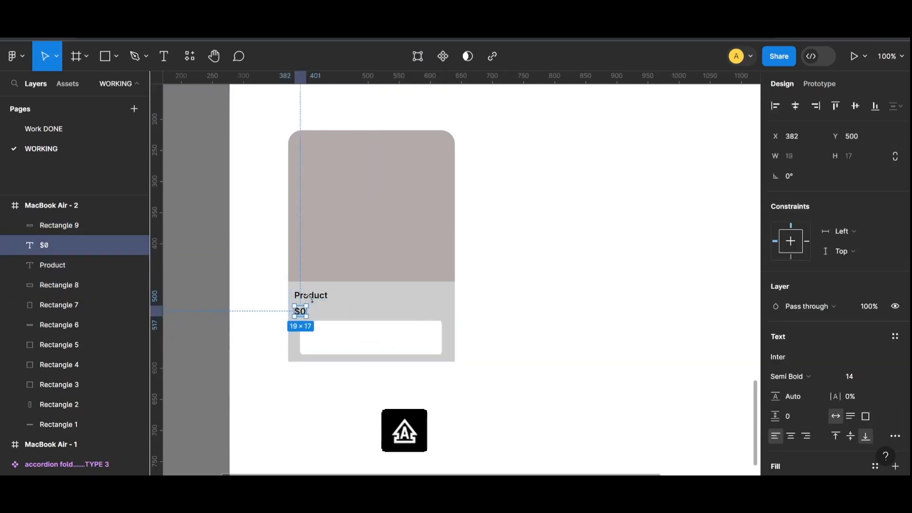
{"action": "left_click", "coordinate": [308, 295]}
{"action": "key", "text": "Down"}
{"action": "key", "text": "Down"}
{"action": "left_click", "coordinate": [689, 336]}
{"action": "left_click", "coordinate": [303, 311]}
{"action": "left_click", "coordinate": [307, 297]}
{"action": "left_click", "coordinate": [298, 314], "text": "shift"}
{"action": "left_click_drag", "start_coordinate": [310, 302], "coordinate": [319, 295]}
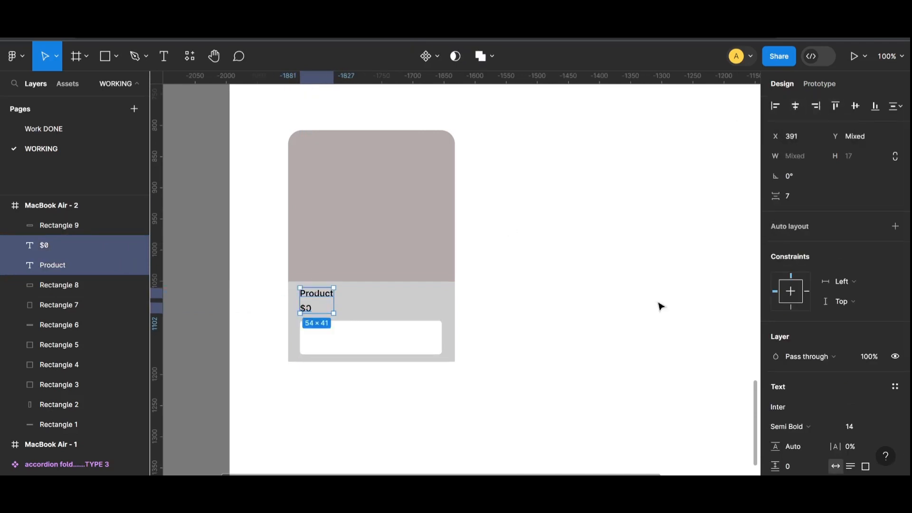
{"action": "left_click", "coordinate": [509, 397]}
- Add a small square inside the button, select the card's layers, and draw a light strip
{"action": "key", "text": "r"}
{"action": "left_click_drag", "start_coordinate": [417, 329], "coordinate": [433, 346]}
{"action": "left_click", "coordinate": [667, 369]}
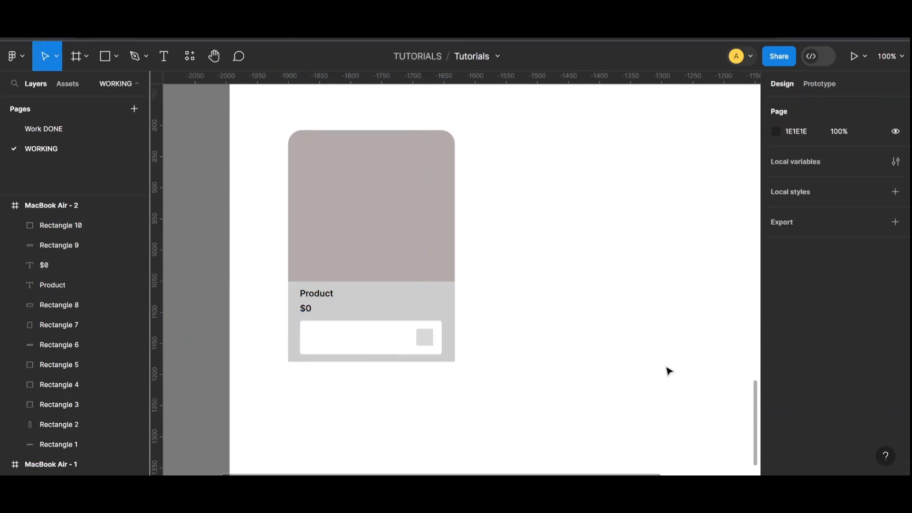
{"action": "key", "text": "minus"}
{"action": "left_click_drag", "start_coordinate": [499, 192], "coordinate": [361, 340]}
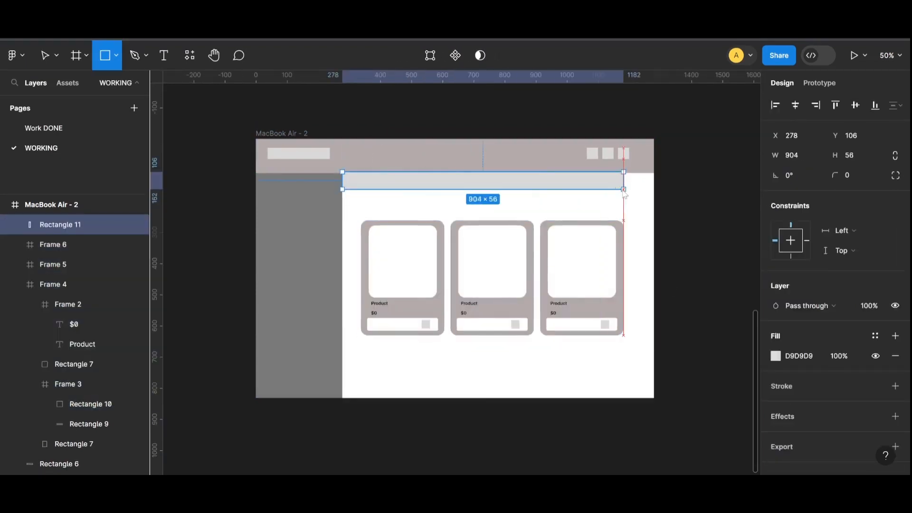
{"action": "left_click_drag", "start_coordinate": [622, 192], "coordinate": [654, 193]}
- Draw a small circle below the cards, centred under the middle card
{"action": "left_click", "coordinate": [708, 231]}
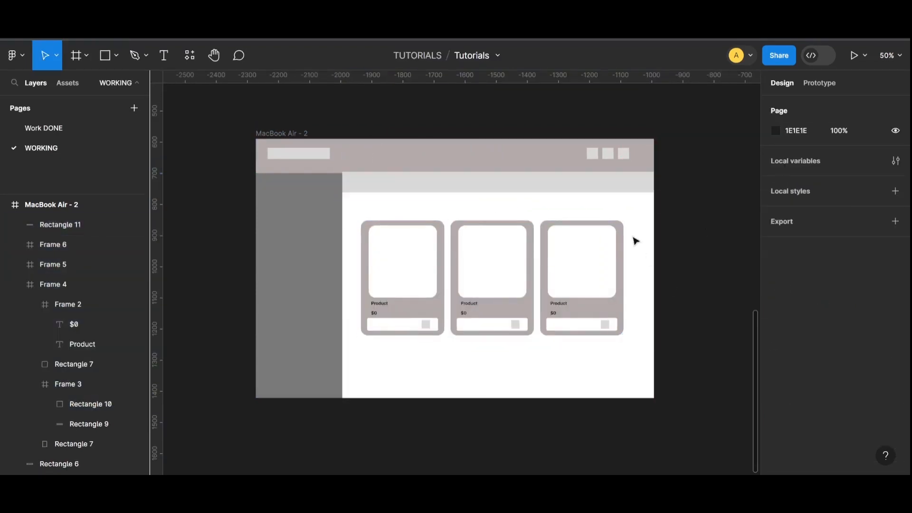
{"action": "left_click", "coordinate": [116, 56]}
{"action": "left_click", "coordinate": [71, 130]}
{"action": "scroll", "coordinate": [449, 263], "scroll_direction": "up", "scroll_amount": 2}
{"action": "key", "text": "minus"}
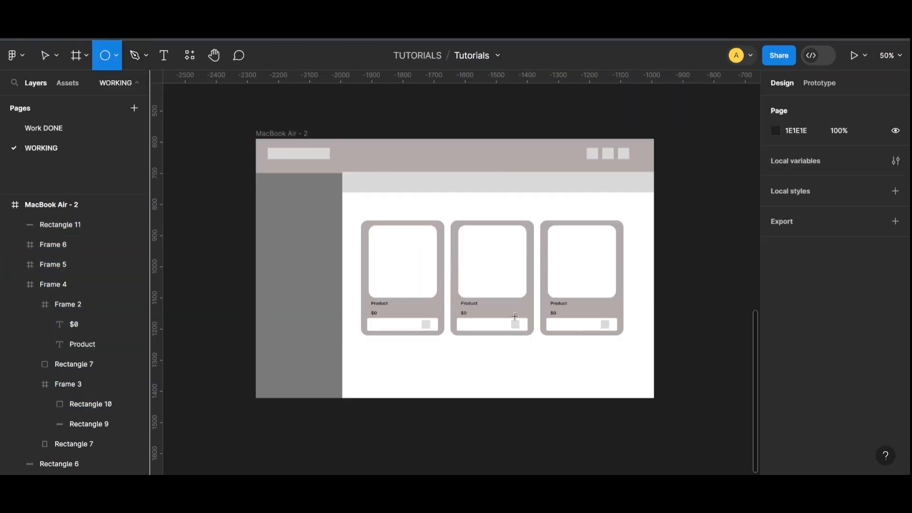
{"action": "key", "text": "plus"}
{"action": "left_click_drag", "start_coordinate": [583, 307], "coordinate": [517, 274]}
{"action": "key", "text": "minus"}
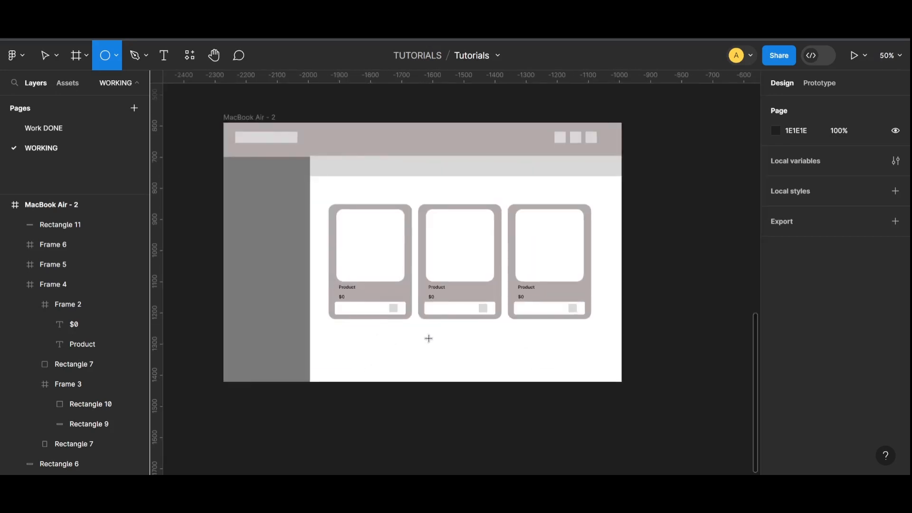
{"action": "left_click_drag", "start_coordinate": [423, 325], "coordinate": [430, 332]}
{"action": "left_click", "coordinate": [499, 413]}
{"action": "key", "text": "plus"}
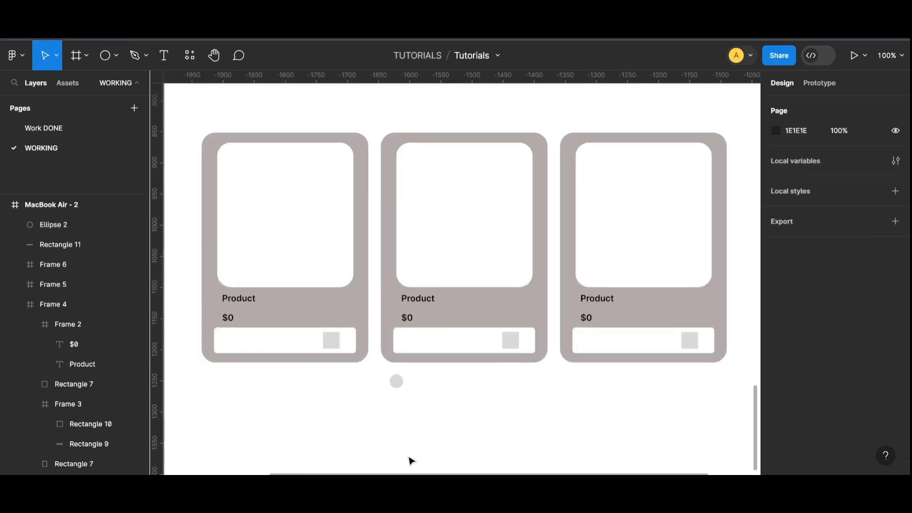
{"action": "left_click_drag", "start_coordinate": [396, 379], "coordinate": [478, 401]}
- Resize the middle dot to 15×15 and delete the extra side dots
{"action": "left_click", "coordinate": [487, 400]}
{"action": "left_click", "coordinate": [468, 401]}
{"action": "left_click", "coordinate": [499, 427]}
{"action": "left_click", "coordinate": [461, 394]}
{"action": "left_click", "coordinate": [483, 396]}
{"action": "key", "text": "BackSpace"}
{"action": "left_click", "coordinate": [444, 398]}
{"action": "key", "text": "BackSpace"}
- Alt-drag copies of the dot to build a row of seven
{"action": "left_click_drag", "start_coordinate": [479, 402], "coordinate": [504, 403], "text": "alt"}
{"action": "left_click_drag", "start_coordinate": [529, 396], "coordinate": [480, 415]}
{"action": "left_click_drag", "start_coordinate": [488, 403], "coordinate": [458, 408], "text": "alt"}
{"action": "left_click", "coordinate": [486, 430]}
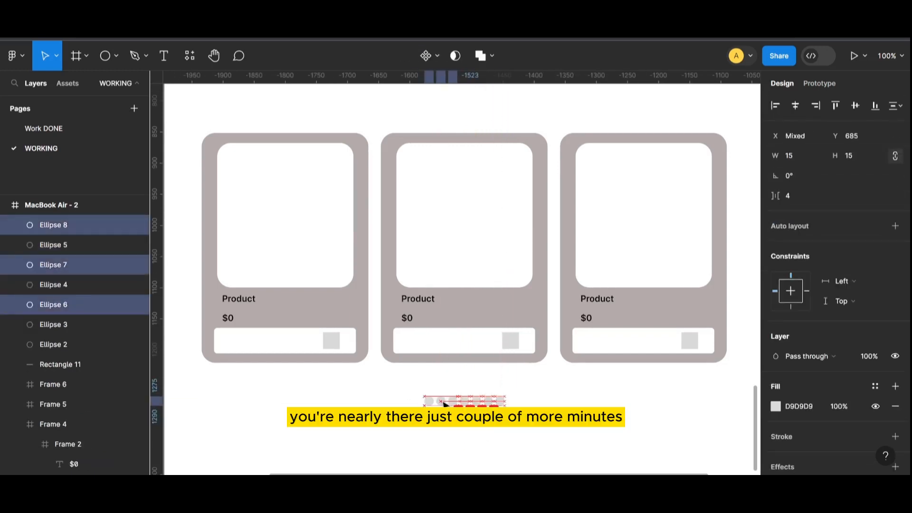
{"action": "left_click", "coordinate": [536, 442]}
- Draw a 125×26 grey bar centred below the row of dots
{"action": "key", "text": "minus"}
{"action": "key", "text": "plus"}
{"action": "scroll", "coordinate": [235, 310], "scroll_direction": "down", "scroll_amount": 1}
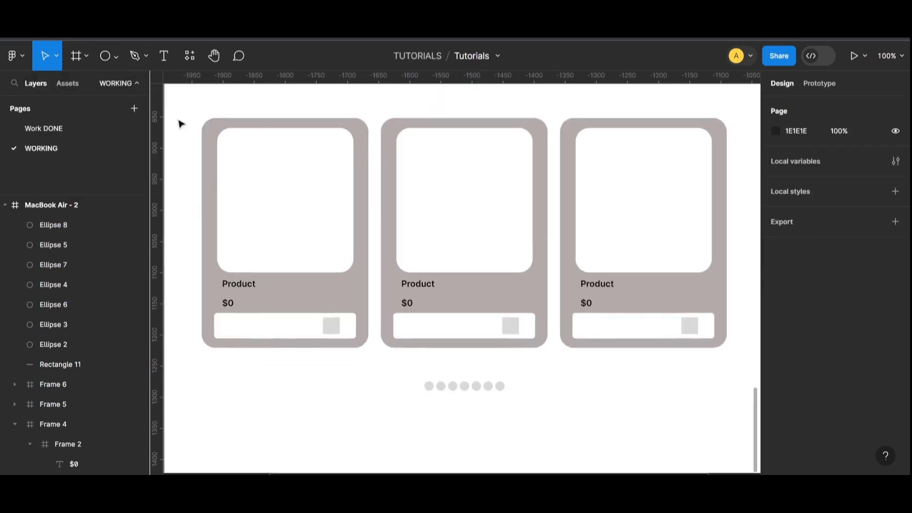
{"action": "left_click", "coordinate": [116, 56]}
{"action": "left_click", "coordinate": [83, 85]}
{"action": "left_click_drag", "start_coordinate": [428, 401], "coordinate": [502, 418]}
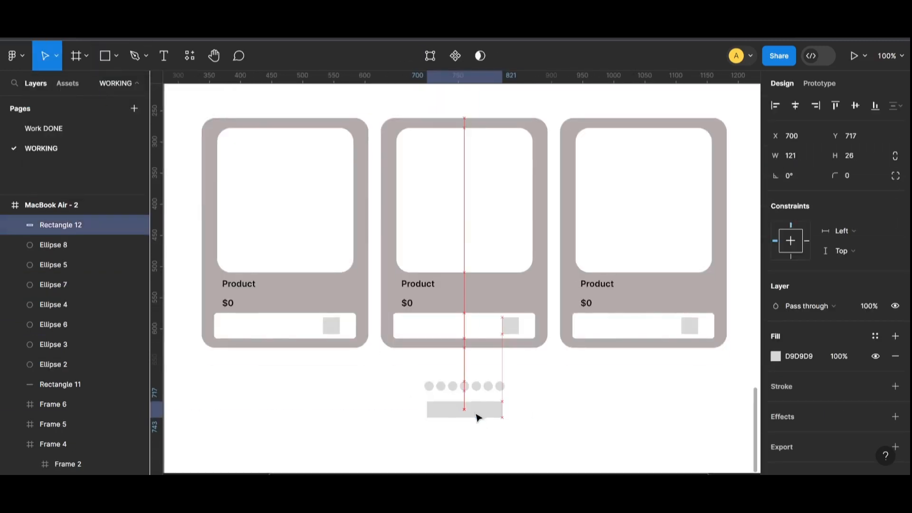
{"action": "left_click_drag", "start_coordinate": [427, 412], "coordinate": [460, 413]}
- Retype the second accordion's Headlines text as Profile
{"action": "left_click", "coordinate": [651, 399]}
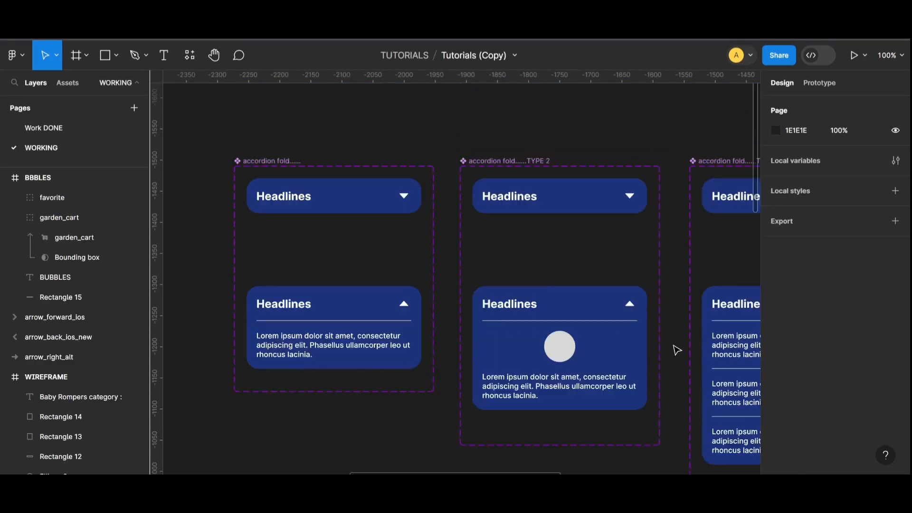
{"action": "double_click", "coordinate": [533, 203]}
{"action": "type", "text": "PRO"}
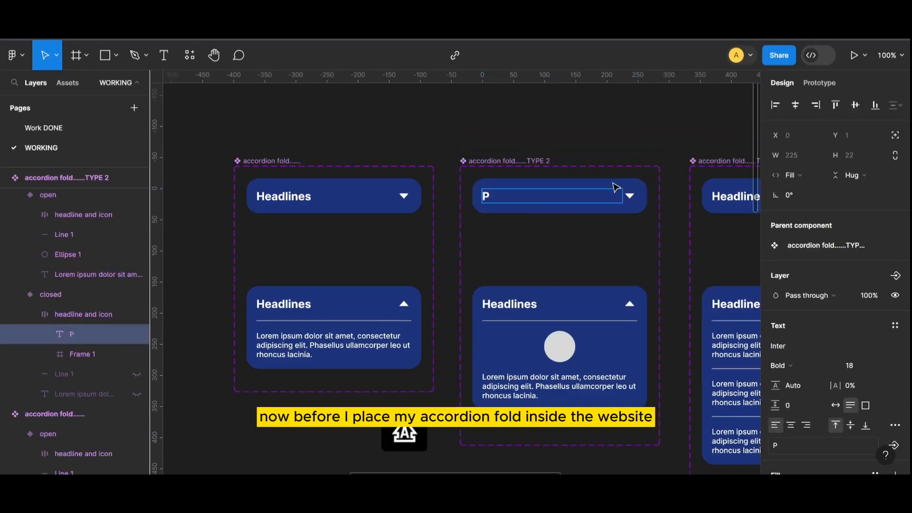
{"action": "key", "text": "BackSpace"}
{"action": "key", "text": "BackSpace"}
{"action": "type", "text": "rofile"}
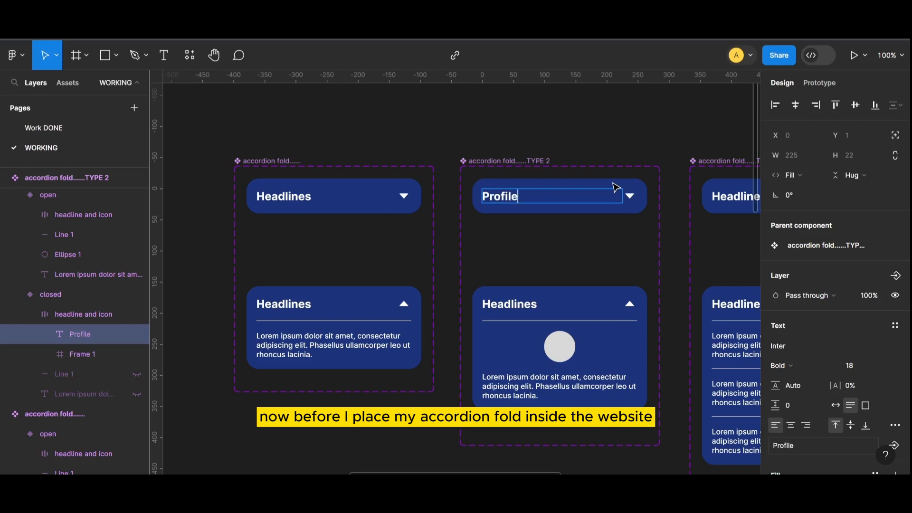
{"action": "left_click", "coordinate": [629, 125]}
- Search Unsplash for 'women' and fill the accordion's circle with a portrait photo
{"action": "scroll", "coordinate": [613, 285], "scroll_direction": "down", "scroll_amount": 2}
{"action": "double_click", "coordinate": [556, 304]}
{"action": "left_click", "coordinate": [775, 346]}
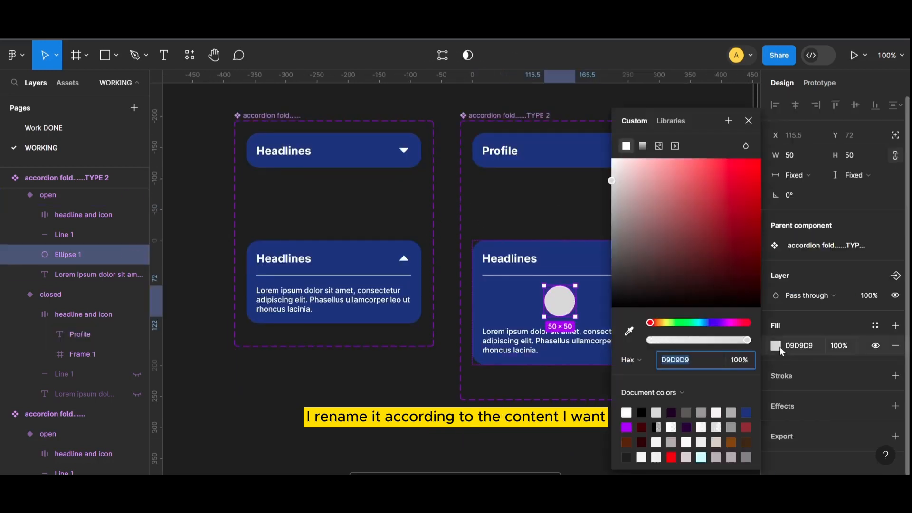
{"action": "key", "text": "Escape"}
{"action": "left_click", "coordinate": [188, 58]}
{"action": "left_click", "coordinate": [257, 196]}
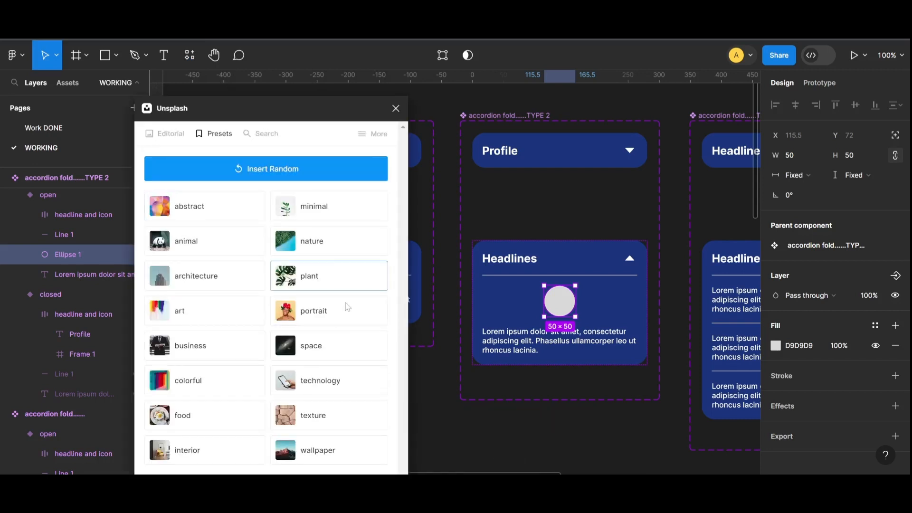
{"action": "left_click", "coordinate": [259, 134]}
{"action": "type", "text": "women"}
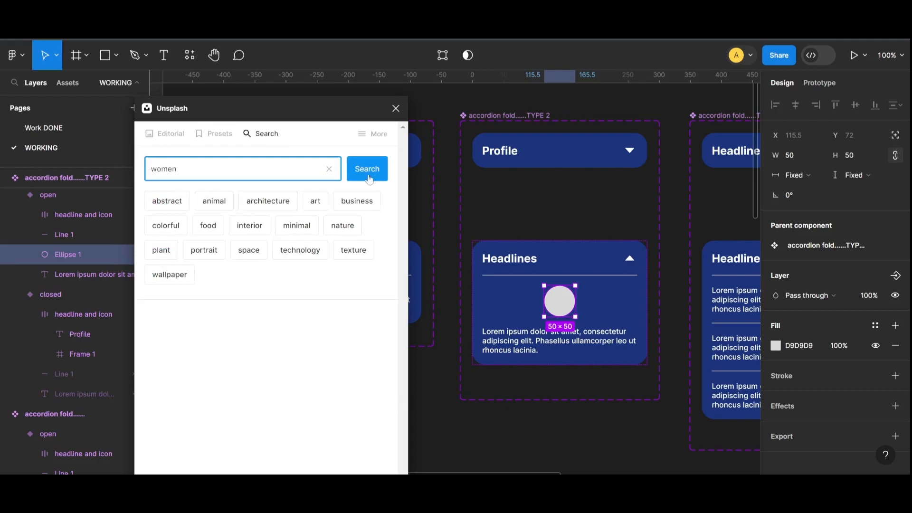
{"action": "key", "text": "Return"}
{"action": "scroll", "coordinate": [353, 267], "scroll_direction": "down", "scroll_amount": 3}
{"action": "left_click", "coordinate": [325, 308]}
- Scroll through the Unsplash results and close the plugin window
{"action": "left_click", "coordinate": [555, 443]}
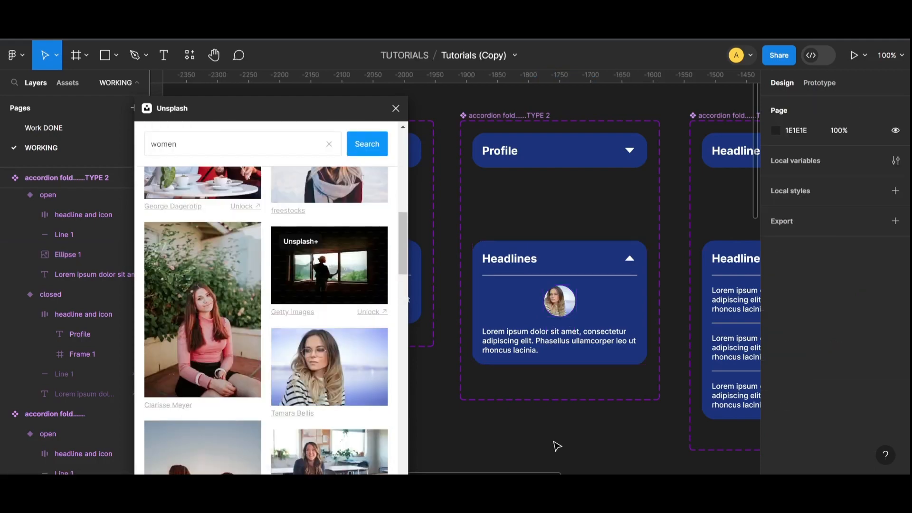
{"action": "scroll", "coordinate": [341, 382], "scroll_direction": "down", "scroll_amount": 10}
{"action": "scroll", "coordinate": [341, 382], "scroll_direction": "down", "scroll_amount": 15}
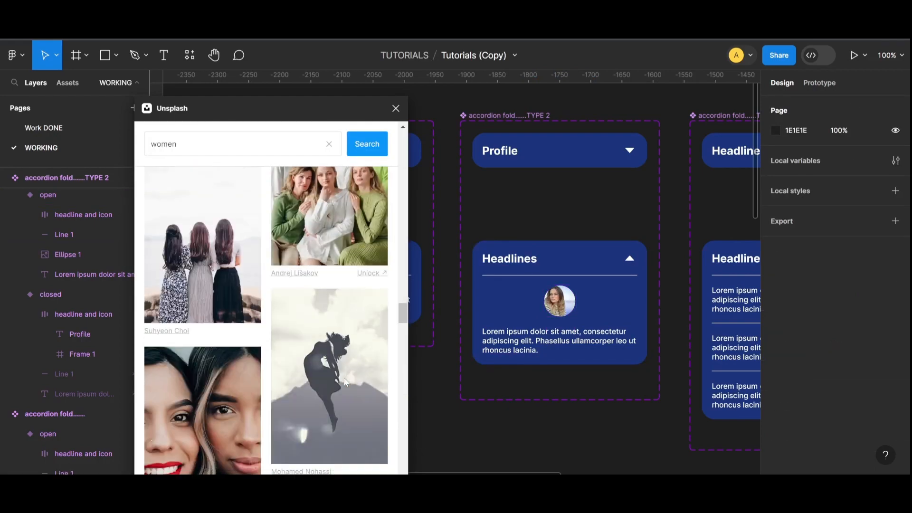
{"action": "scroll", "coordinate": [343, 383], "scroll_direction": "up", "scroll_amount": 15}
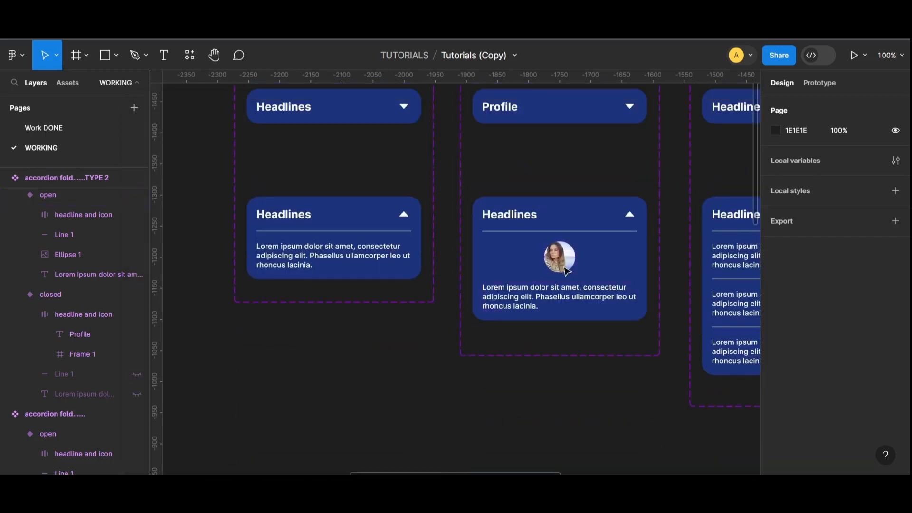
- Title the expanded TYPE 2 card Profile
{"action": "scroll", "coordinate": [559, 256], "scroll_direction": "up", "scroll_amount": 1}
{"action": "double_click", "coordinate": [532, 229]}
{"action": "key", "text": "Caps_Lock"}
{"action": "type", "text": "P"}
{"action": "key", "text": "Caps_Lock"}
{"action": "type", "text": "rofile"}
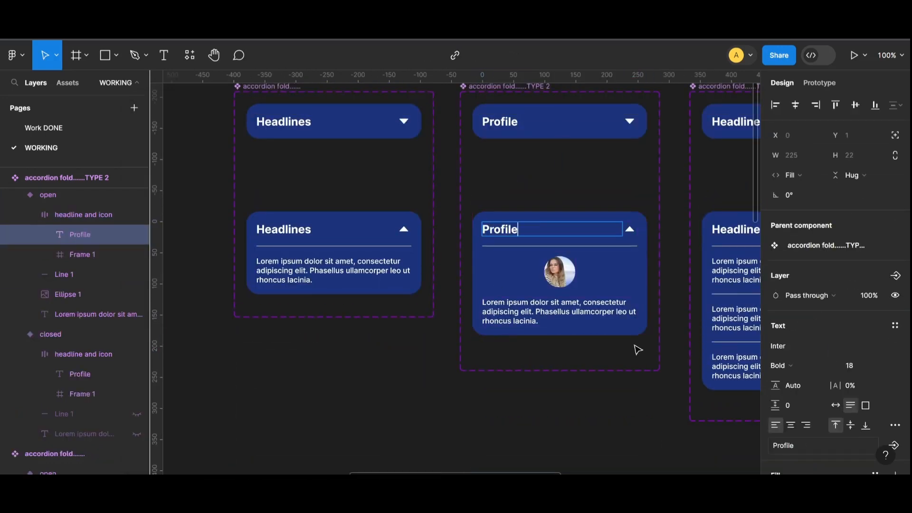
- Replace the placeholder paragraph with 'Your Total Shopping : $0'
{"action": "double_click", "coordinate": [561, 312]}
{"action": "type", "text": "Your"}
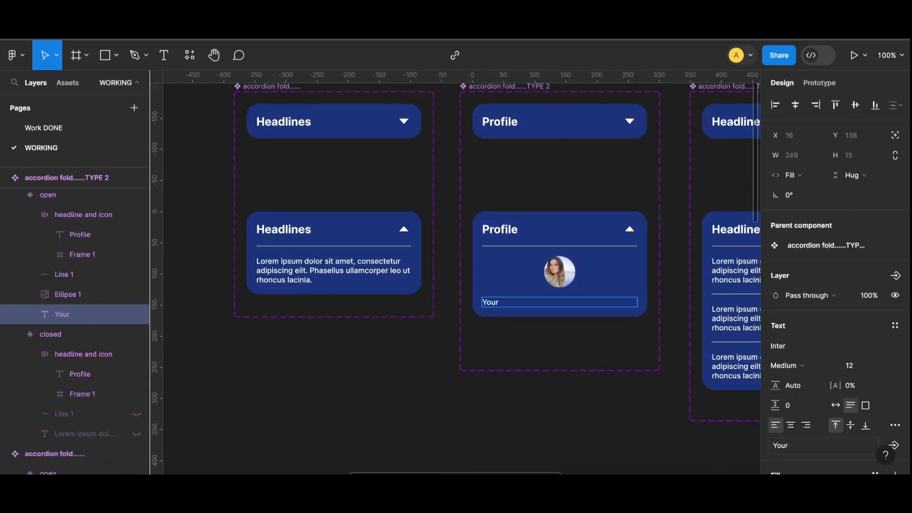
{"action": "key", "text": "Caps_Lock"}
{"action": "type", "text": "T"}
{"action": "key", "text": "Caps_Lock"}
{"action": "type", "text": "otal Sh"}
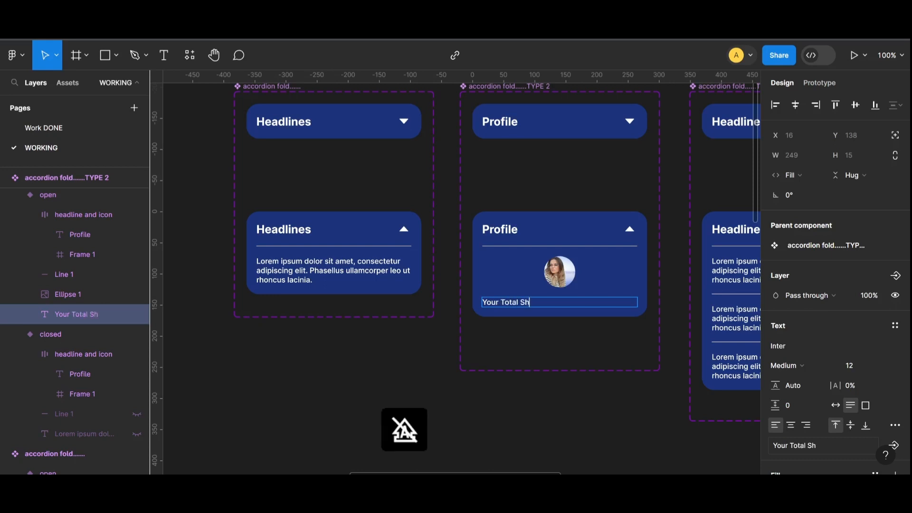
{"action": "type", "text": "opping : $0"}
{"action": "key", "text": "Return"}
{"action": "key", "text": "Return"}
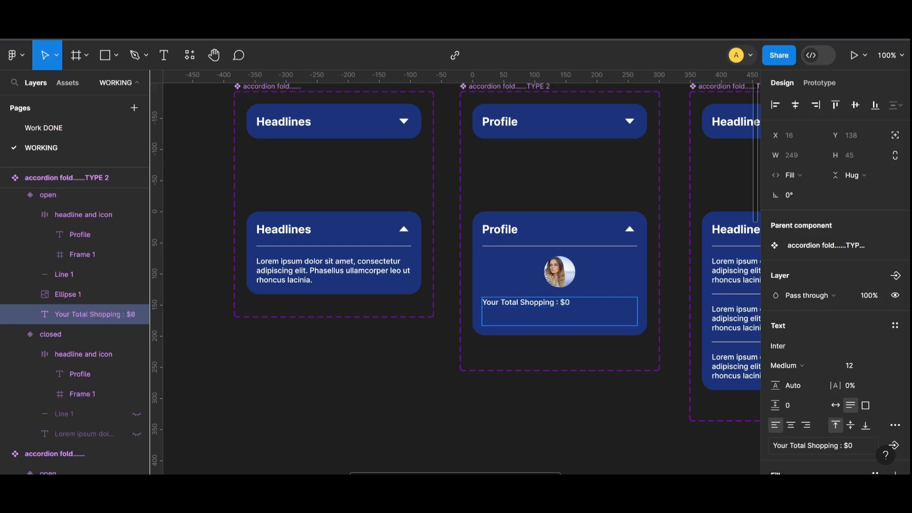
- Add the lines 'Your Coupon A123' and 'Items in Cart : 0' beneath it
{"action": "key", "text": "Caps_Lock"}
{"action": "type", "text": "Y"}
{"action": "key", "text": "Caps_Lock"}
{"action": "type", "text": "our Copo"}
{"action": "key", "text": "BackSpace"}
{"action": "type", "text": "upon Code :"}
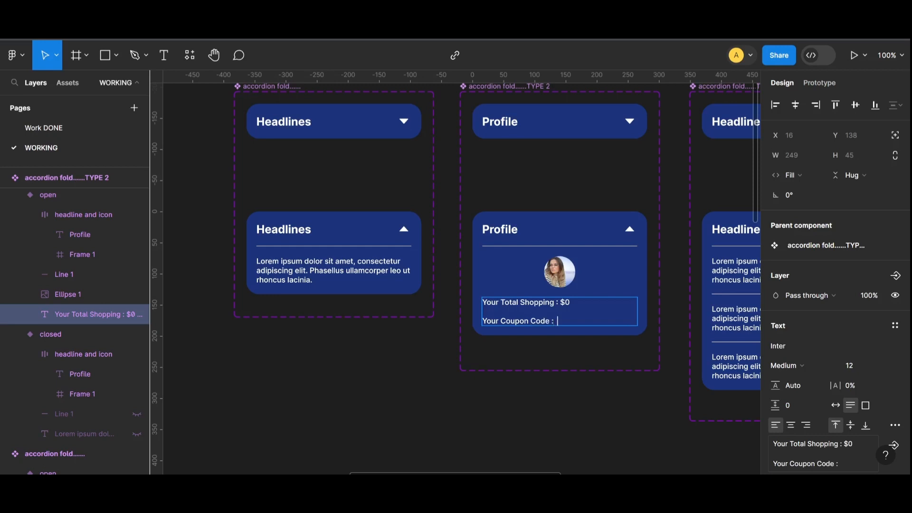
{"action": "type", "text": "A123"}
{"action": "key", "text": "Return"}
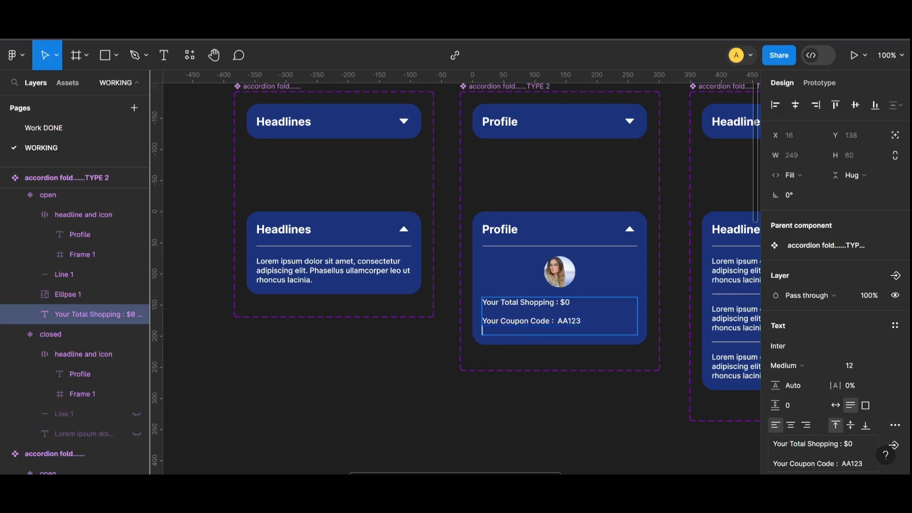
{"action": "type", "text": "N"}
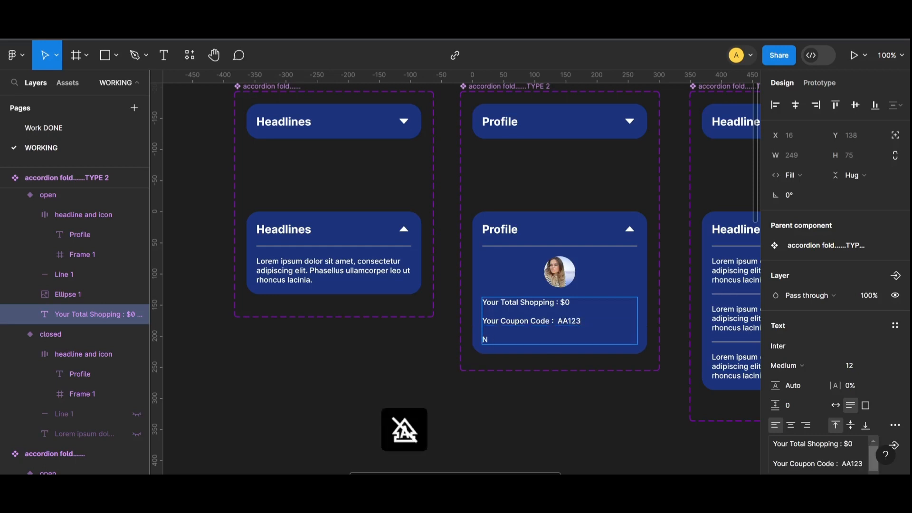
{"action": "type", "text": "Items in Cart : 0"}
{"action": "left_click", "coordinate": [578, 411]}
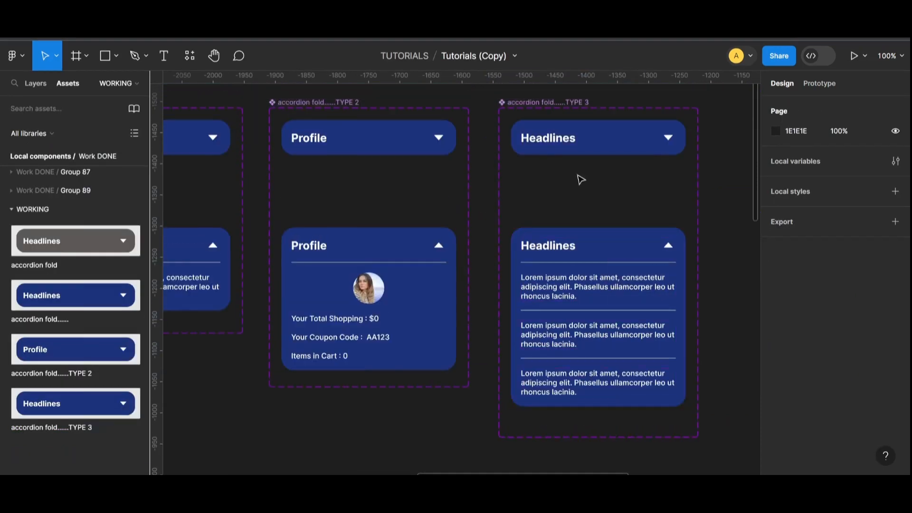
{"action": "double_click", "coordinate": [551, 138]}
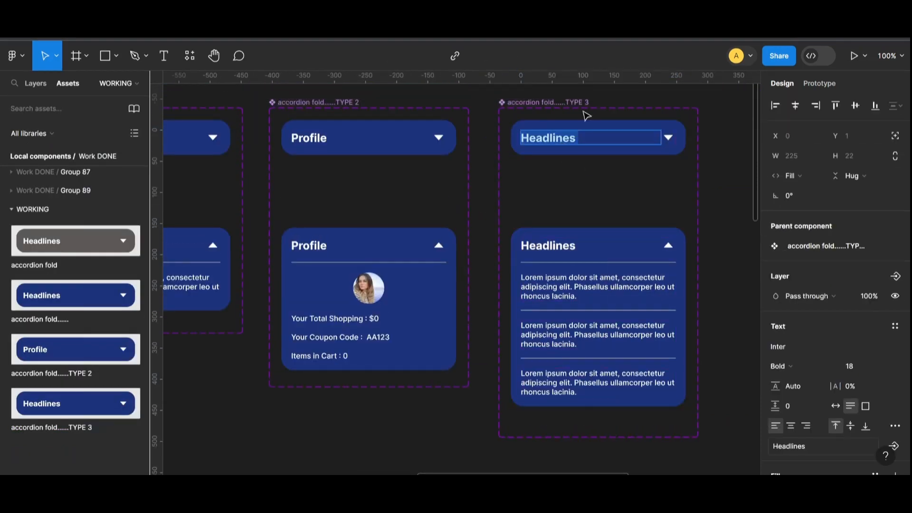
- Title both TYPE 3 headings Fashion Category
{"action": "type", "text": "Fas"}
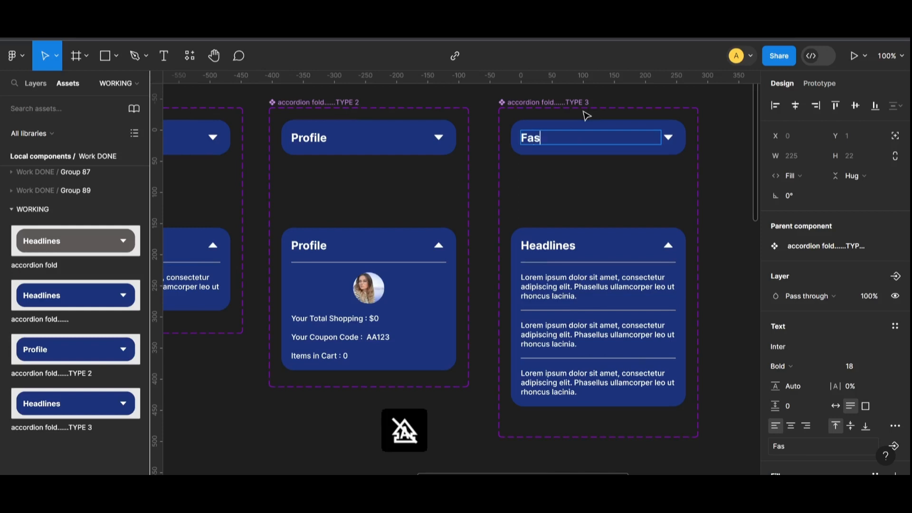
{"action": "type", "text": "hion Category"}
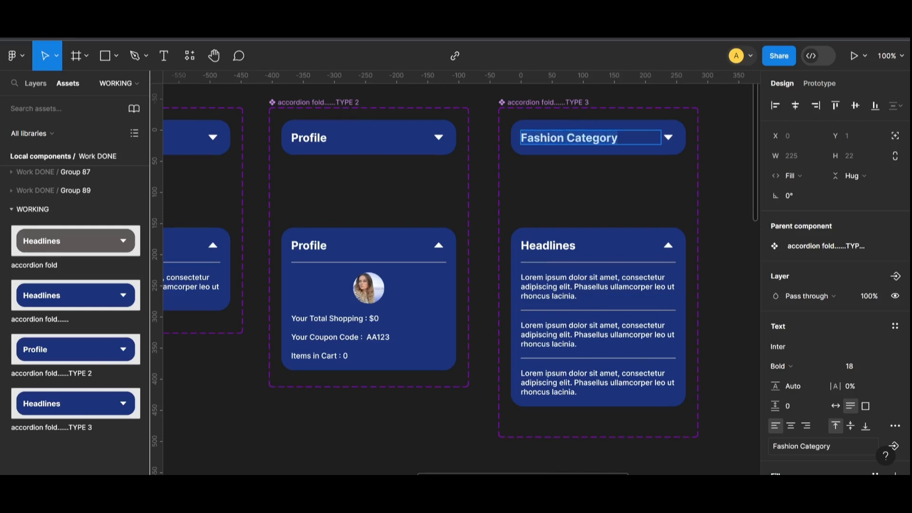
{"action": "double_click", "coordinate": [551, 245]}
{"action": "type", "text": "Fashion Category"}
- List Casual Wear, Ethnic Wear and Baby Rompers in the expanded card
{"action": "double_click", "coordinate": [595, 286]}
{"action": "type", "text": "C"}
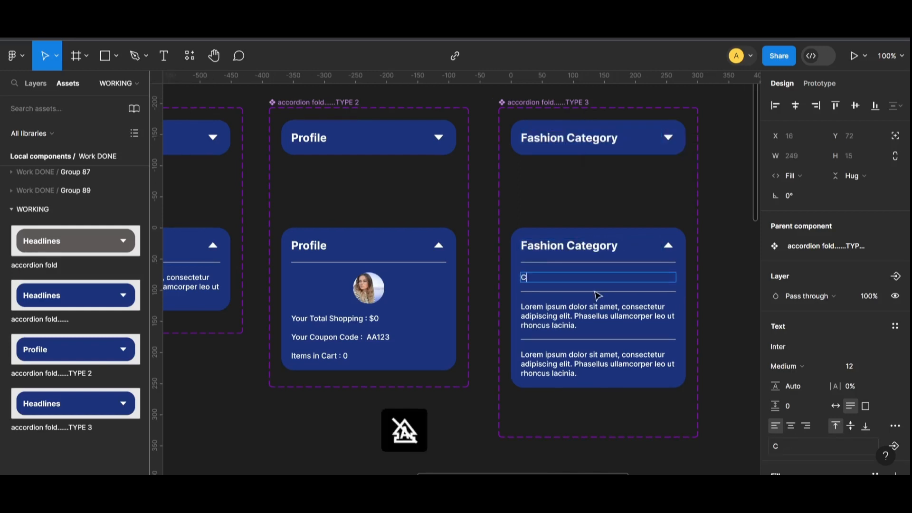
{"action": "type", "text": "asual W"}
{"action": "double_click", "coordinate": [572, 316]}
{"action": "type", "text": "ETHNIC wEAR"}
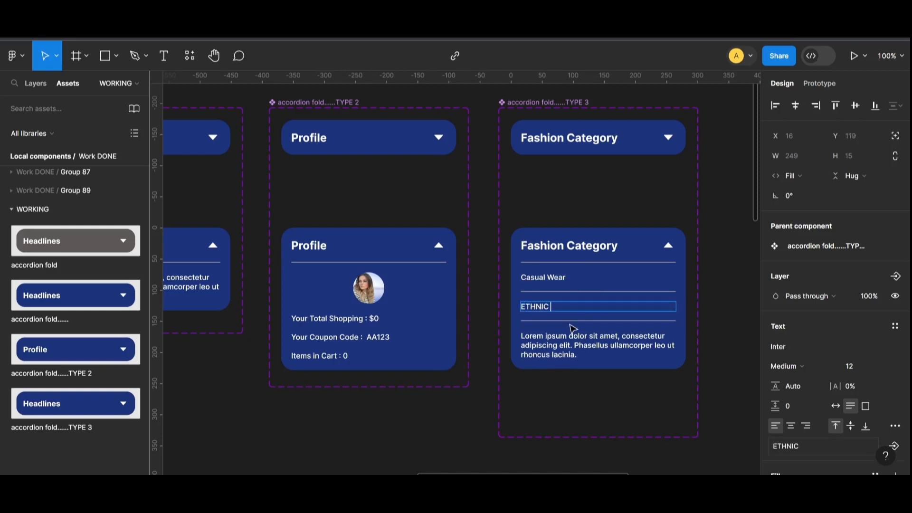
{"action": "key", "text": "BackSpace"}
{"action": "key", "text": "BackSpace"}
{"action": "key", "text": "BackSpace"}
{"action": "key", "text": "BackSpace"}
{"action": "key", "text": "BackSpace"}
{"action": "key", "text": "BackSpace"}
{"action": "key", "text": "BackSpace"}
{"action": "key", "text": "BackSpace"}
{"action": "key", "text": "BackSpace"}
{"action": "key", "text": "BackSpace"}
{"action": "key", "text": "BackSpace"}
{"action": "key", "text": "Caps_Lock"}
{"action": "type", "text": "Ethnic Wear"}
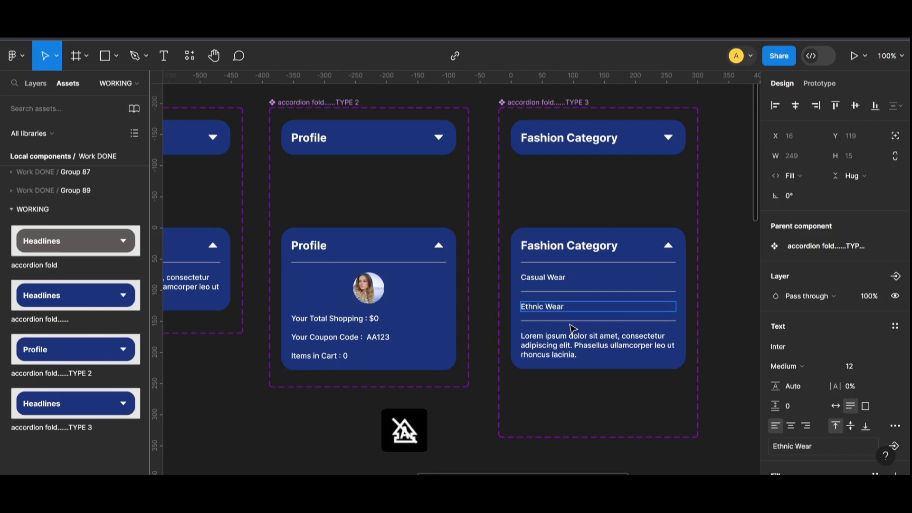
{"action": "double_click", "coordinate": [572, 338]}
{"action": "type", "text": "Baby Rompers"}
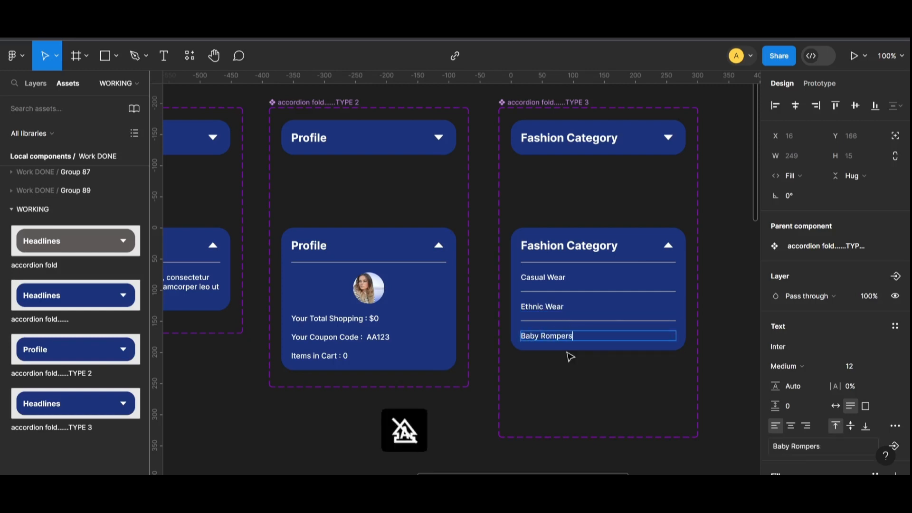
{"action": "left_click", "coordinate": [716, 344]}
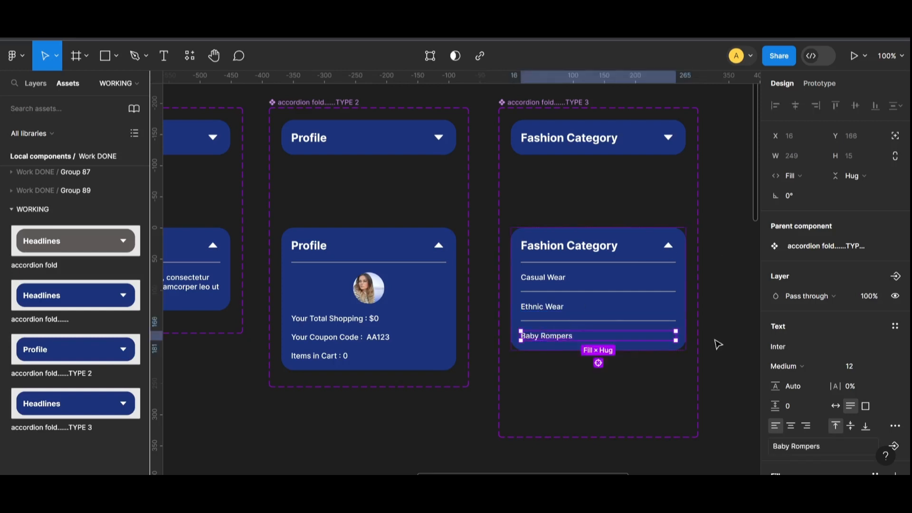
{"action": "left_click", "coordinate": [717, 344]}
{"action": "scroll", "coordinate": [570, 285], "scroll_direction": "left", "scroll_amount": 5}
{"action": "double_click", "coordinate": [323, 138]}
- Title the first accordion Accessories and relabel its lower item Bathing Accessories
{"action": "type", "text": "a"}
{"action": "key", "text": "BackSpace"}
{"action": "type", "text": "Accessories"}
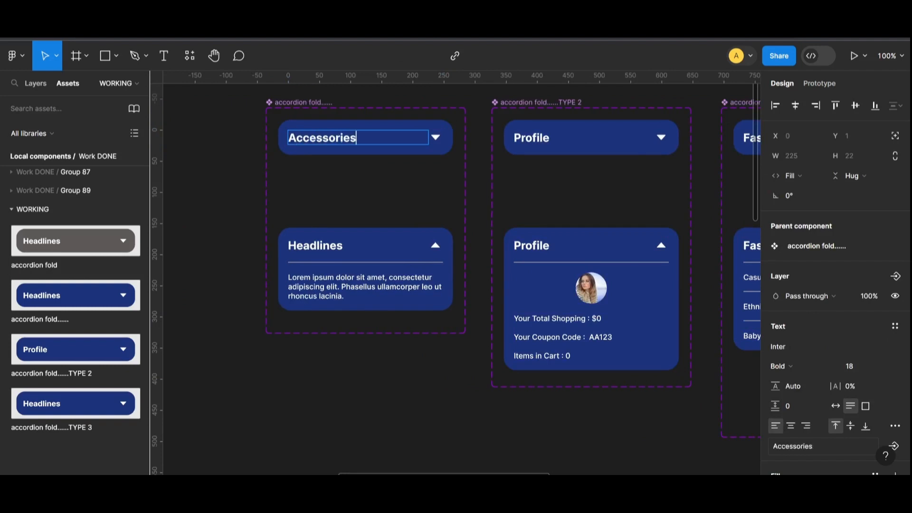
{"action": "double_click", "coordinate": [346, 138]}
{"action": "right_click", "coordinate": [346, 138]}
{"action": "left_click", "coordinate": [359, 147]}
{"action": "double_click", "coordinate": [315, 245]}
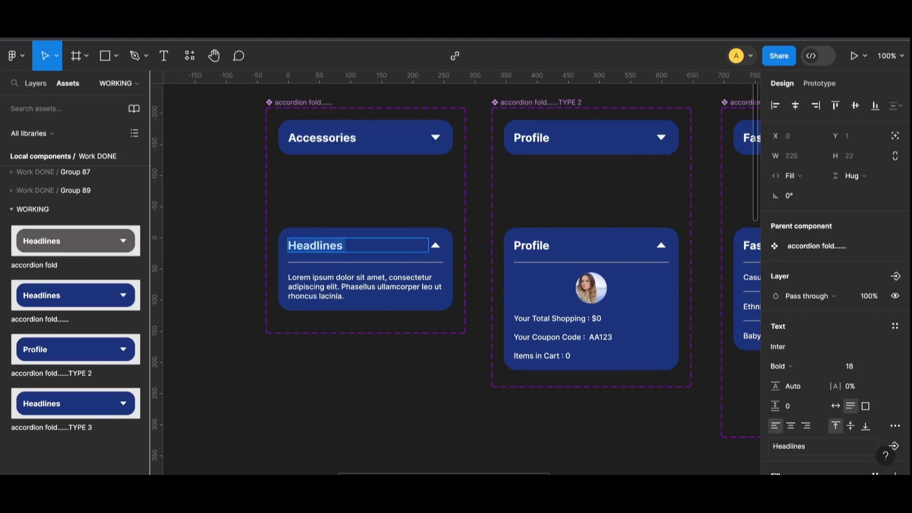
{"action": "key", "text": "ctrl+v"}
{"action": "double_click", "coordinate": [365, 286]}
{"action": "type", "text": "Bathing ACC"}
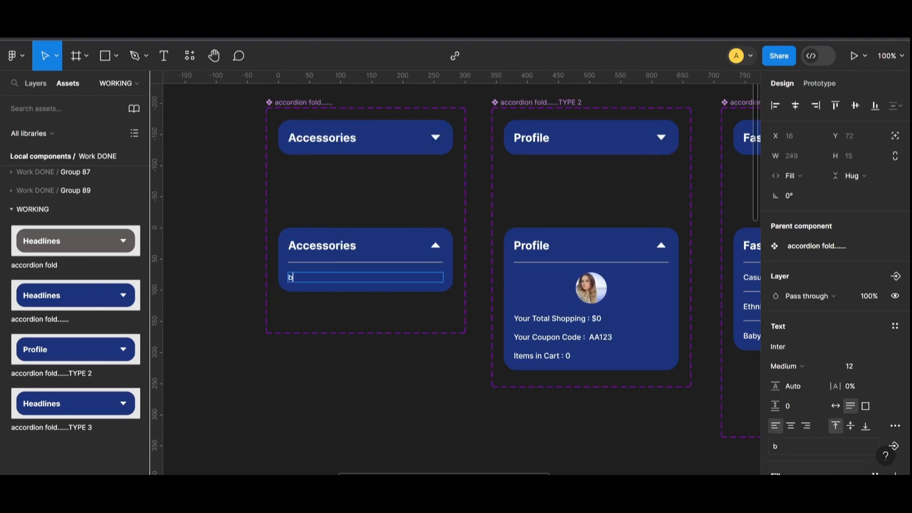
{"action": "key", "text": "BackSpace"}
{"action": "key", "text": "BackSpace"}
{"action": "type", "text": "ccessories"}
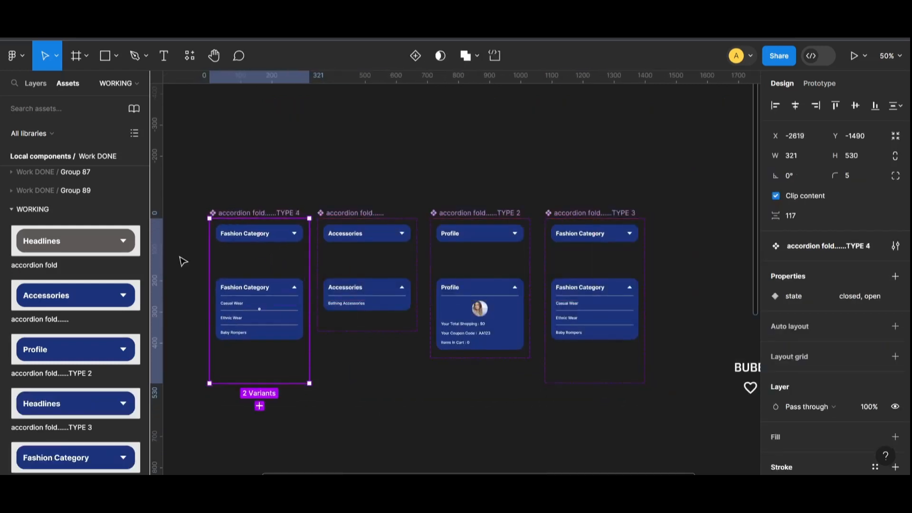
- Retitle the copied accordion card Nursery Category
{"action": "double_click", "coordinate": [244, 235]}
{"action": "double_click", "coordinate": [243, 234]}
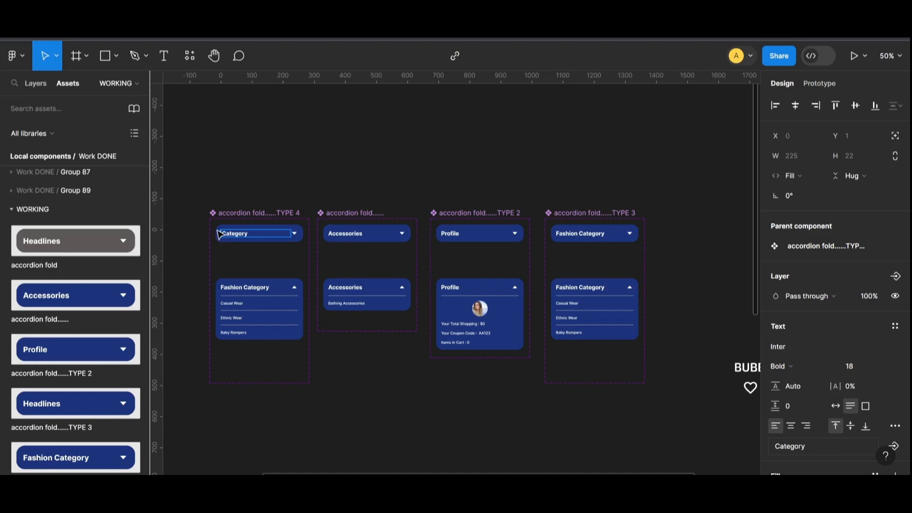
{"action": "type", "text": "NU"}
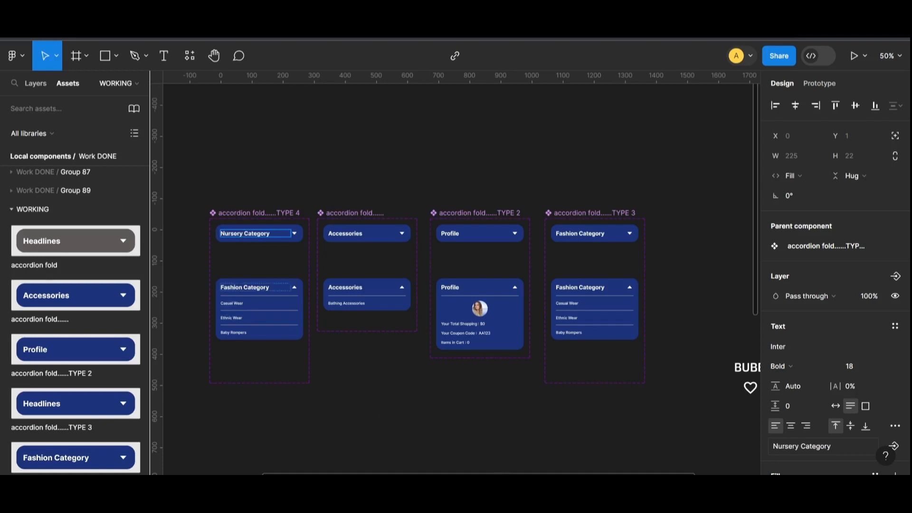
{"action": "double_click", "coordinate": [244, 287]}
{"action": "key", "text": "ctrl+v"}
{"action": "key", "text": "ctrl+plus"}
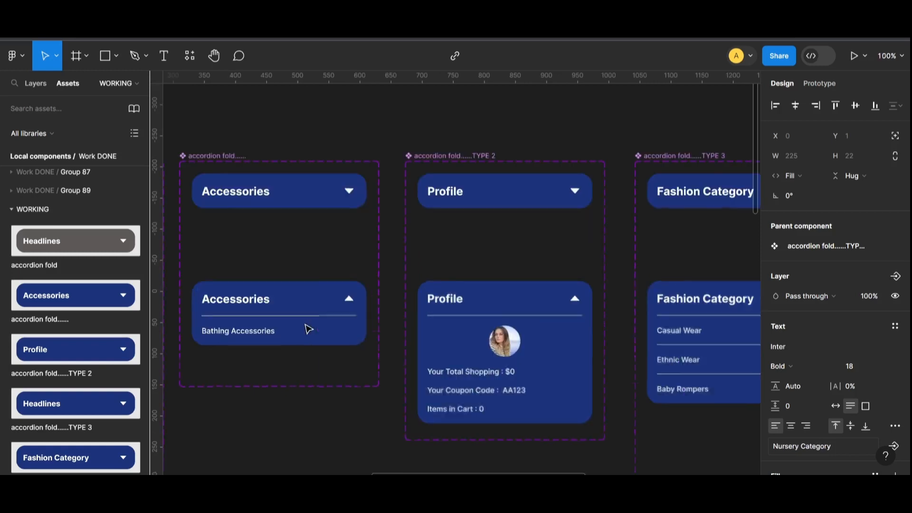
- Change the Nursery card's list to Quilts, Blankets and Bedding Sets
{"action": "scroll", "coordinate": [306, 326], "scroll_direction": "left", "scroll_amount": 6}
{"action": "left_click", "coordinate": [36, 84]}
{"action": "double_click", "coordinate": [329, 331]}
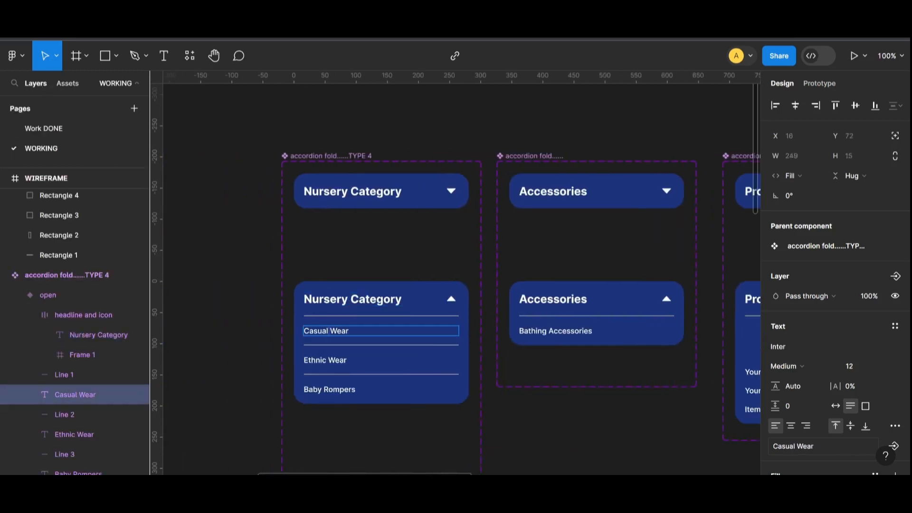
{"action": "type", "text": "Quilts"}
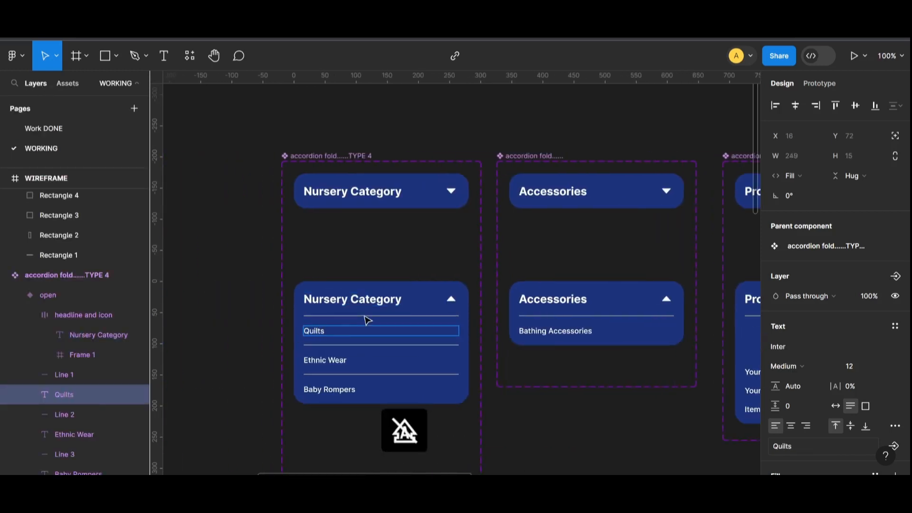
{"action": "double_click", "coordinate": [325, 360]}
{"action": "type", "text": "Blankets"}
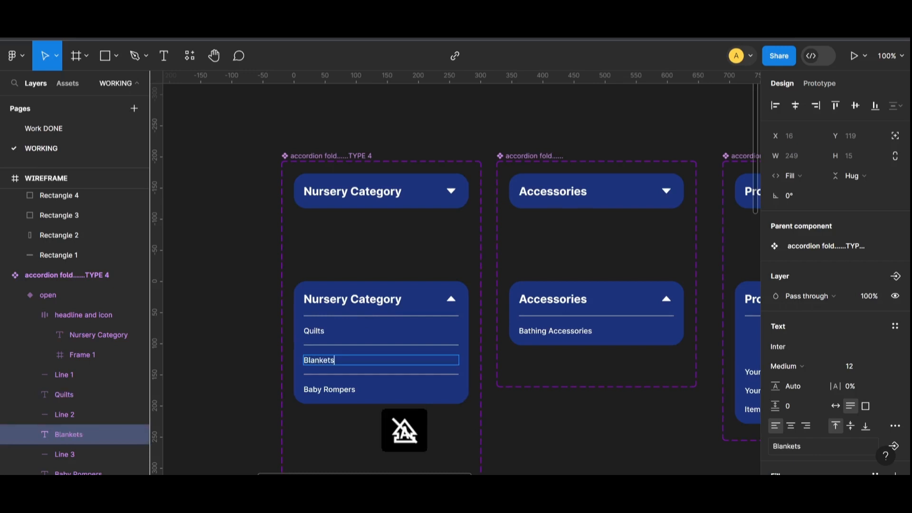
{"action": "double_click", "coordinate": [350, 389]}
{"action": "type", "text": "Bedding"}
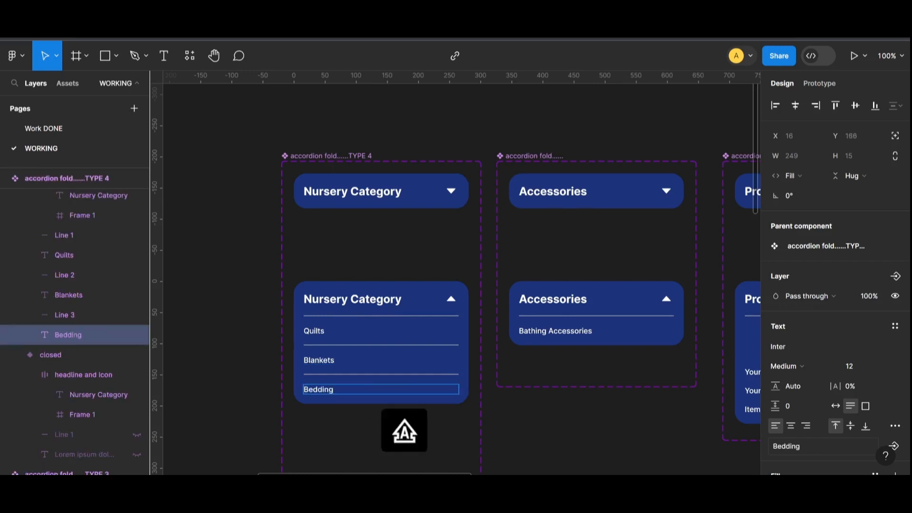
{"action": "type", "text": " Sets"}
{"action": "key", "text": "Escape"}
- Select the four accordion components and move them to the left
{"action": "left_click", "coordinate": [67, 83]}
{"action": "left_click", "coordinate": [246, 251]}
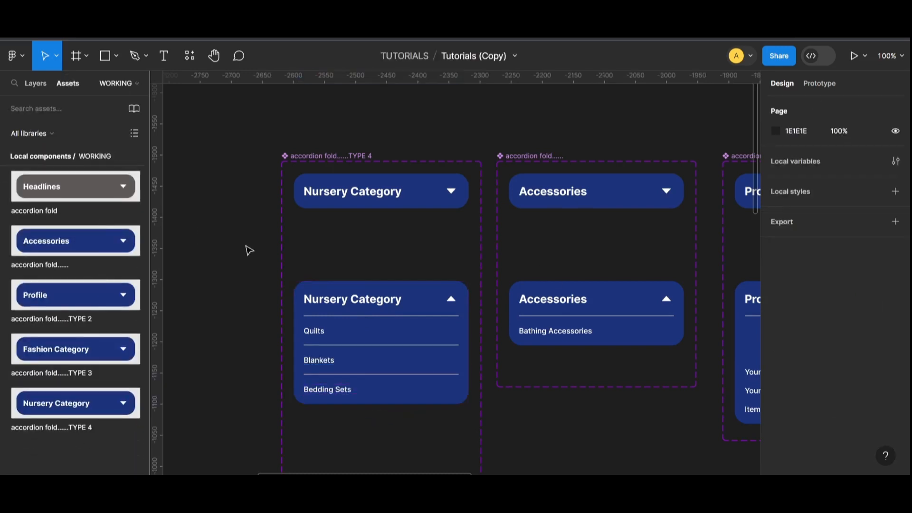
{"action": "key", "text": "ctrl+minus"}
{"action": "key", "text": "ctrl+minus"}
{"action": "scroll", "coordinate": [497, 330], "scroll_direction": "down", "scroll_amount": 1}
{"action": "left_click_drag", "start_coordinate": [397, 229], "coordinate": [650, 333]}
{"action": "left_click_drag", "start_coordinate": [546, 279], "coordinate": [453, 280]}
{"action": "left_click", "coordinate": [689, 349]}
{"action": "scroll", "coordinate": [704, 341], "scroll_direction": "down", "scroll_amount": 2}
{"action": "left_click_drag", "start_coordinate": [704, 342], "coordinate": [566, 289]}
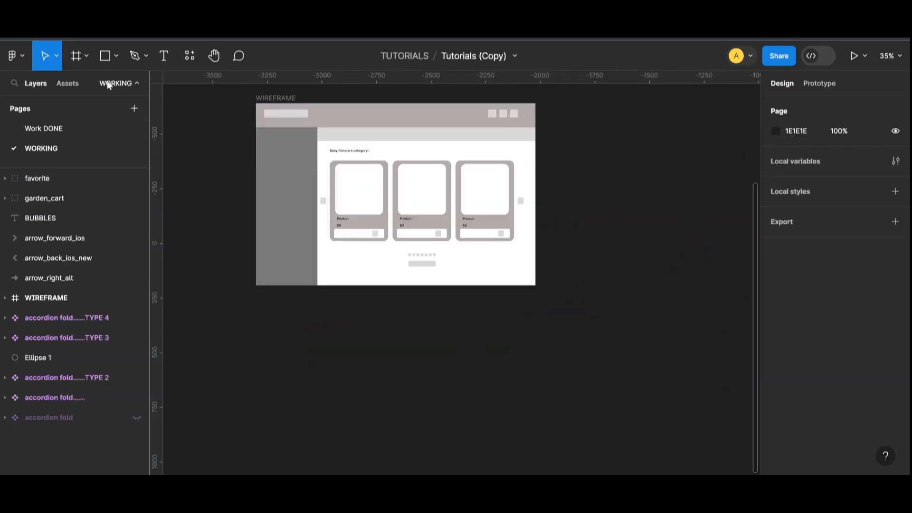
{"action": "left_click", "coordinate": [86, 55]}
{"action": "left_click", "coordinate": [75, 86]}
- Create a 1280×832 MacBook Air frame named bubbles below the WIREFRAME frame
{"action": "left_click", "coordinate": [801, 188]}
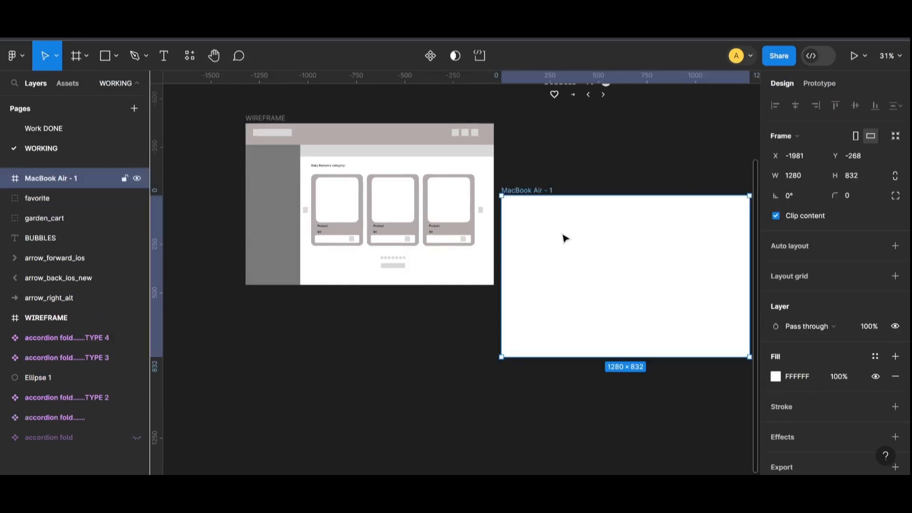
{"action": "left_click_drag", "start_coordinate": [537, 193], "coordinate": [281, 300]}
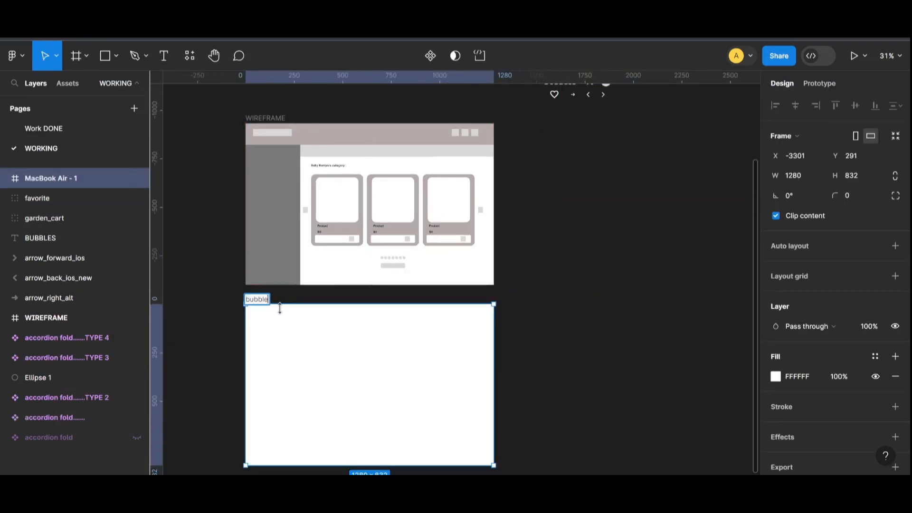
{"action": "left_click", "coordinate": [509, 333]}
- Draw a full-width rectangle across the top of bubbles and fill it dark blue
{"action": "left_click", "coordinate": [115, 56]}
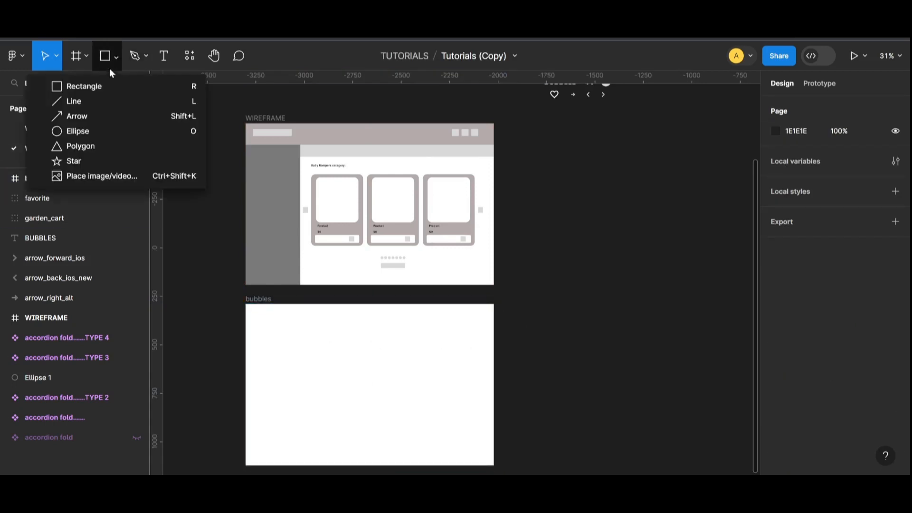
{"action": "left_click", "coordinate": [79, 85]}
{"action": "left_click_drag", "start_coordinate": [246, 304], "coordinate": [493, 320]}
{"action": "left_click", "coordinate": [474, 321]}
{"action": "left_click", "coordinate": [473, 316]}
{"action": "left_click", "coordinate": [775, 356]}
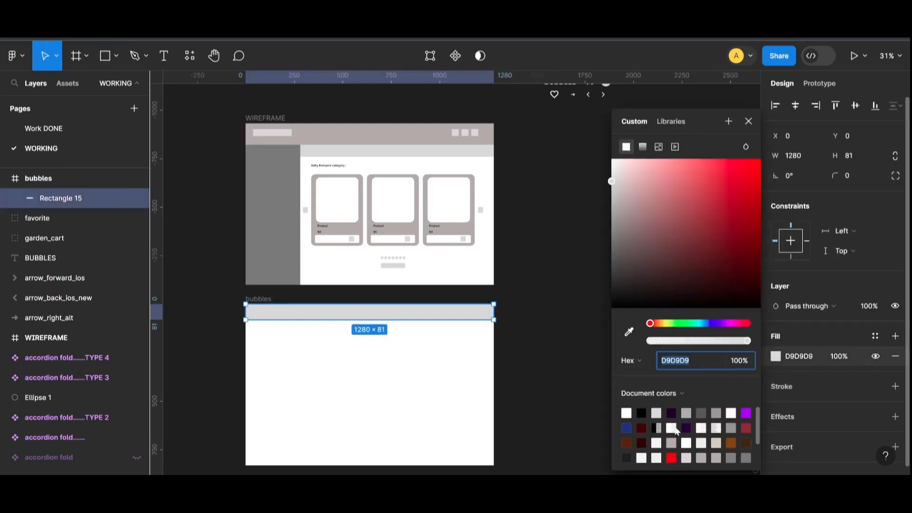
{"action": "left_click", "coordinate": [632, 425]}
{"action": "left_click", "coordinate": [564, 360]}
- Move the heart and cart icons down beside the bubbles header bar
{"action": "scroll", "coordinate": [611, 136], "scroll_direction": "up", "scroll_amount": 2}
{"action": "left_click", "coordinate": [605, 137]}
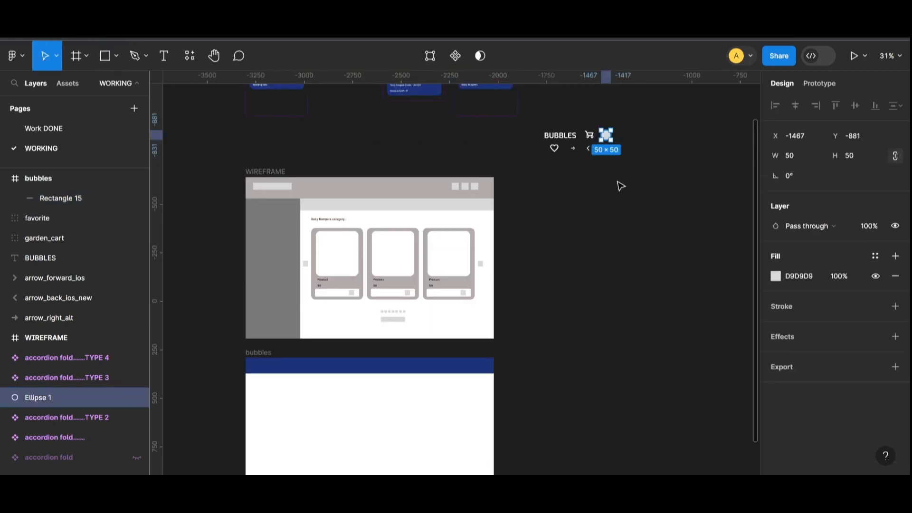
{"action": "left_click", "coordinate": [621, 186]}
{"action": "left_click", "coordinate": [589, 137]}
{"action": "left_click", "coordinate": [558, 148], "text": "shift"}
{"action": "left_click_drag", "start_coordinate": [558, 148], "coordinate": [519, 378]}
{"action": "key", "text": "ctrl+plus"}
{"action": "scroll", "coordinate": [523, 332], "scroll_direction": "down", "scroll_amount": 5}
{"action": "left_click", "coordinate": [560, 249]}
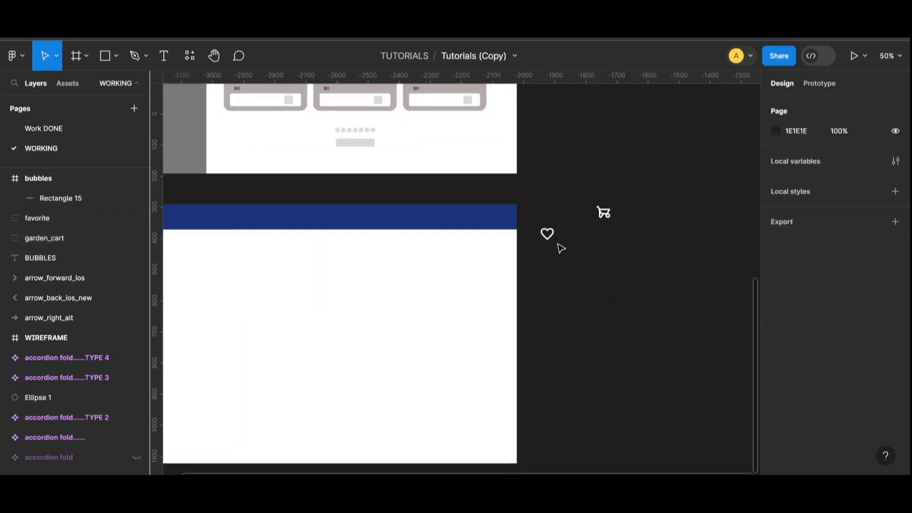
- Drag the heart and cart icons onto the blue header bar
{"action": "left_click_drag", "start_coordinate": [547, 233], "coordinate": [357, 219]}
{"action": "left_click", "coordinate": [542, 224]}
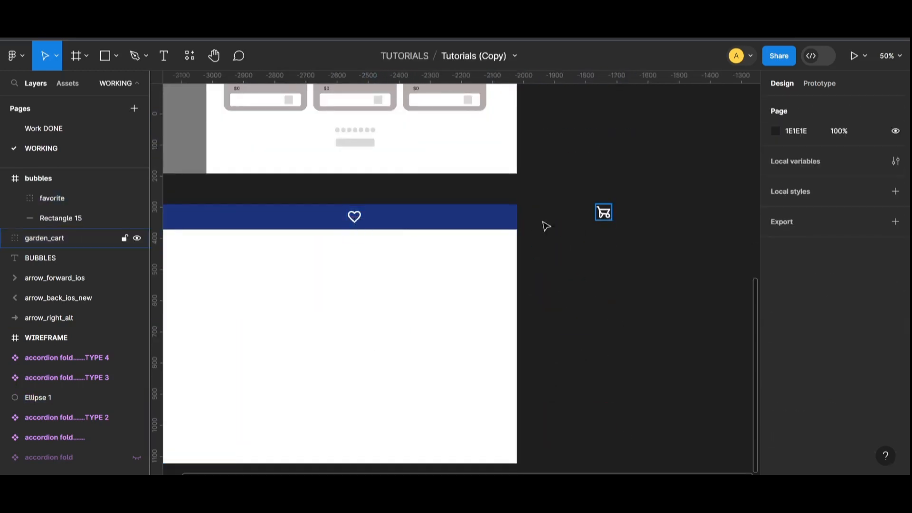
{"action": "left_click_drag", "start_coordinate": [604, 212], "coordinate": [376, 219]}
{"action": "left_click", "coordinate": [539, 245]}
- Place the Profile accordion from Assets into bubbles with corner radius 0
{"action": "left_click", "coordinate": [67, 84]}
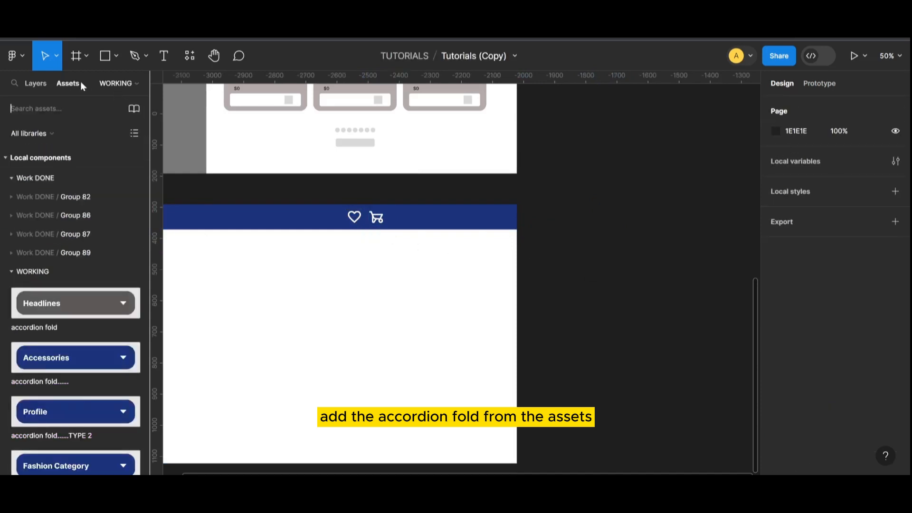
{"action": "left_click_drag", "start_coordinate": [76, 415], "coordinate": [467, 280]}
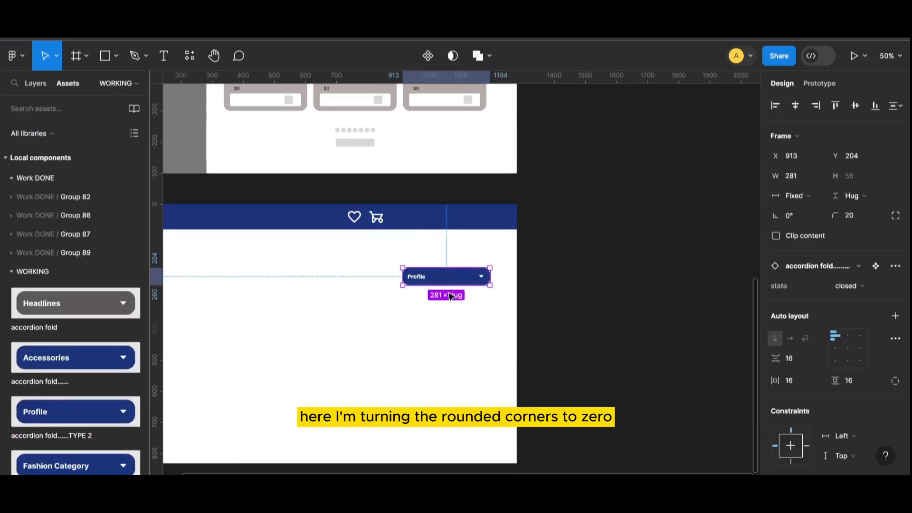
{"action": "left_click", "coordinate": [895, 215]}
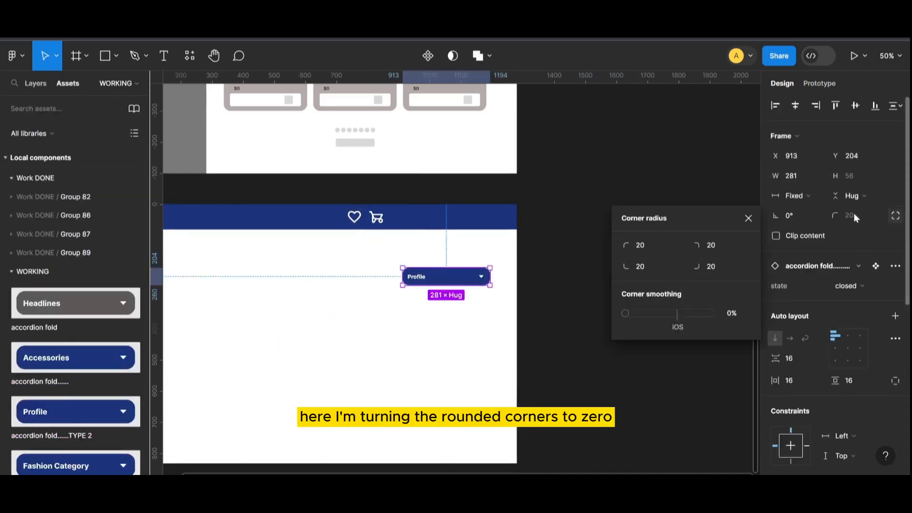
{"action": "left_click", "coordinate": [748, 218]}
{"action": "type", "text": "0"}
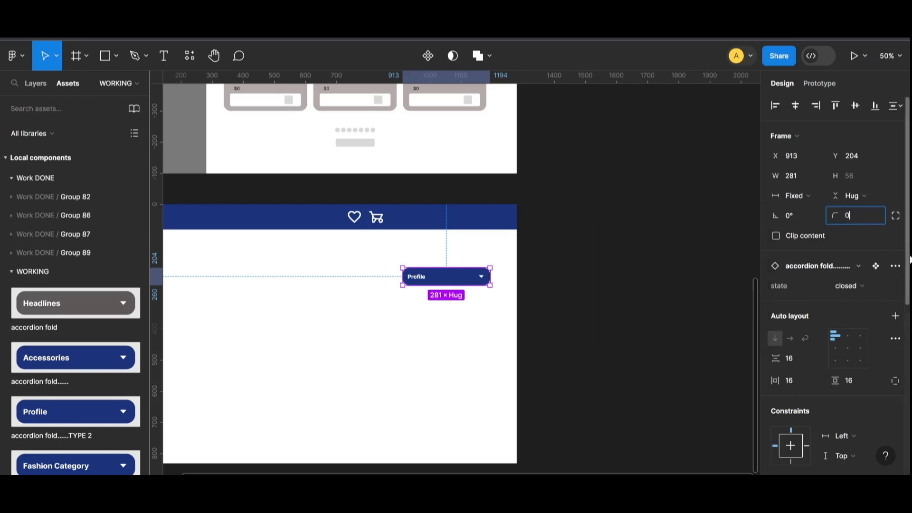
{"action": "key", "text": "Return"}
{"action": "left_click", "coordinate": [589, 321]}
- Move Profile into the header bar, with cart and heart beside it on the right
{"action": "key", "text": "shift+0"}
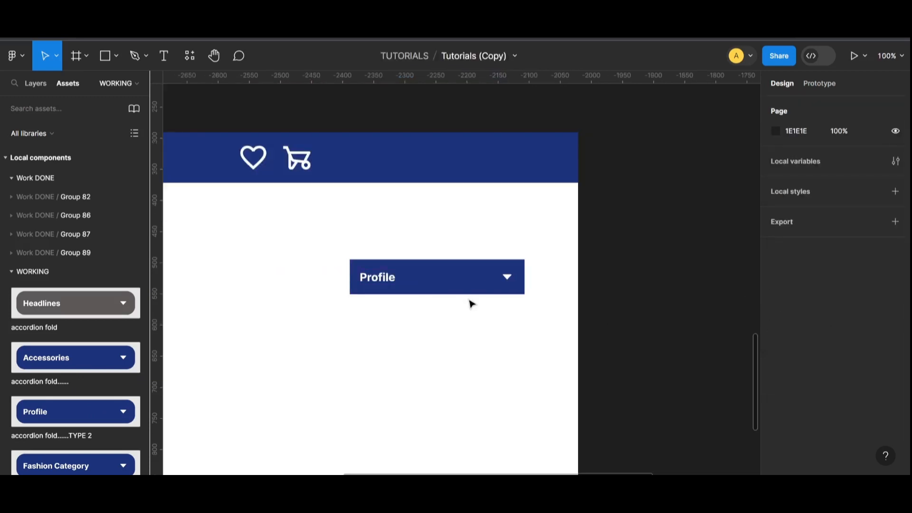
{"action": "left_click_drag", "start_coordinate": [468, 300], "coordinate": [488, 174]}
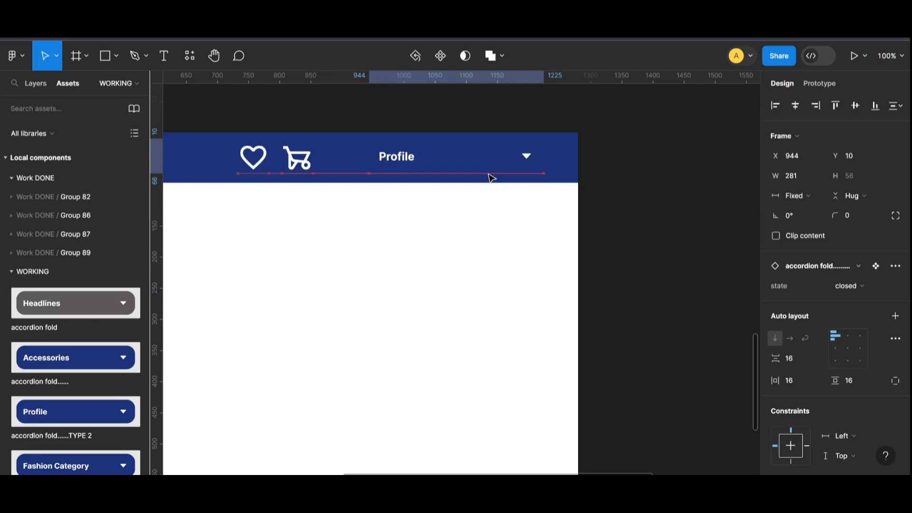
{"action": "left_click", "coordinate": [488, 214]}
{"action": "left_click_drag", "start_coordinate": [316, 169], "coordinate": [345, 172]}
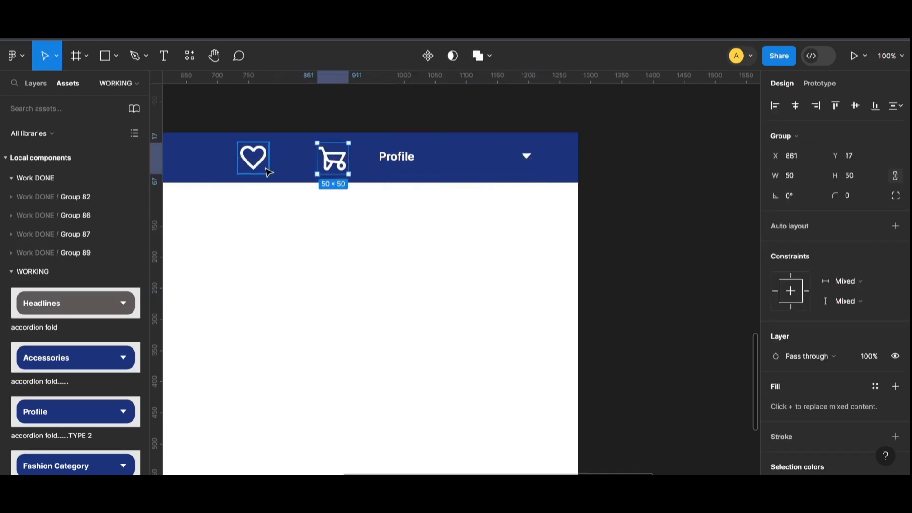
{"action": "left_click_drag", "start_coordinate": [269, 173], "coordinate": [290, 169]}
{"action": "left_click", "coordinate": [434, 291]}
- Nudge the heart icon, then align heart, cart and Profile by vertical centres
{"action": "key", "text": "ctrl+minus"}
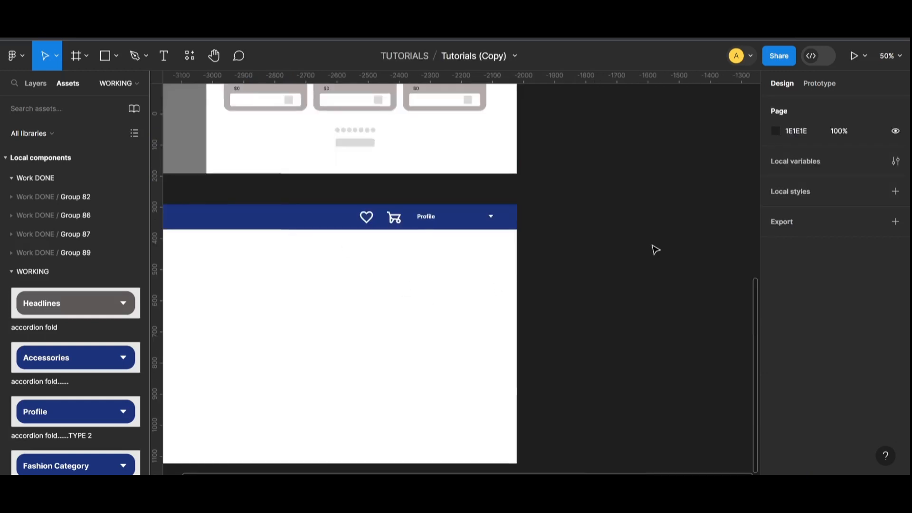
{"action": "scroll", "coordinate": [421, 468], "scroll_direction": "left", "scroll_amount": 2}
{"action": "scroll", "coordinate": [421, 468], "scroll_direction": "left", "scroll_amount": 2}
{"action": "left_click", "coordinate": [550, 222]}
{"action": "left_click", "coordinate": [375, 223]}
{"action": "mouse_move", "coordinate": [476, 222]}
{"action": "left_mouse_down"}
{"action": "mouse_move", "coordinate": [466, 221]}
{"action": "mouse_move", "coordinate": [494, 219]}
{"action": "left_mouse_up"}
{"action": "left_click", "coordinate": [495, 218]}
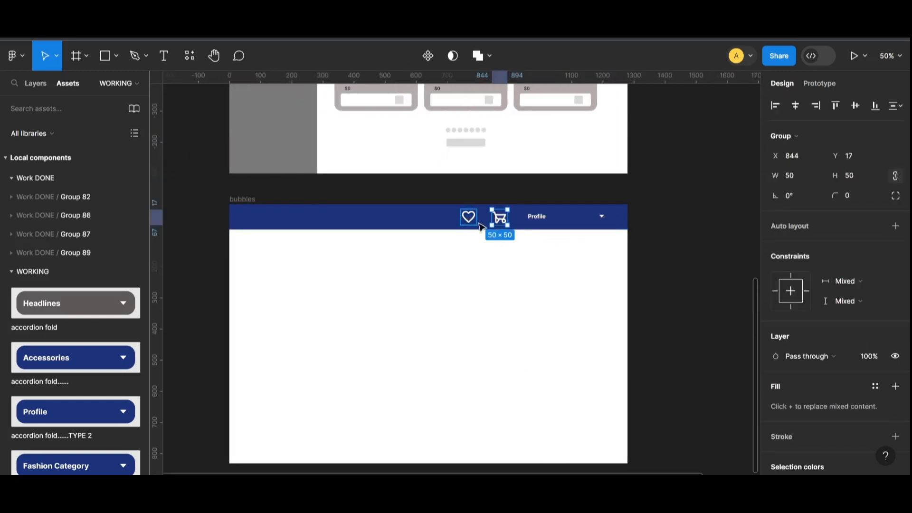
{"action": "left_click", "coordinate": [474, 220], "text": "shift"}
{"action": "left_click", "coordinate": [541, 217], "text": "shift"}
{"action": "left_click", "coordinate": [855, 106]}
{"action": "left_click", "coordinate": [677, 279]}
- Move the BUBBLES text into the bubbles frame
{"action": "scroll", "coordinate": [677, 235], "scroll_direction": "up", "scroll_amount": 4}
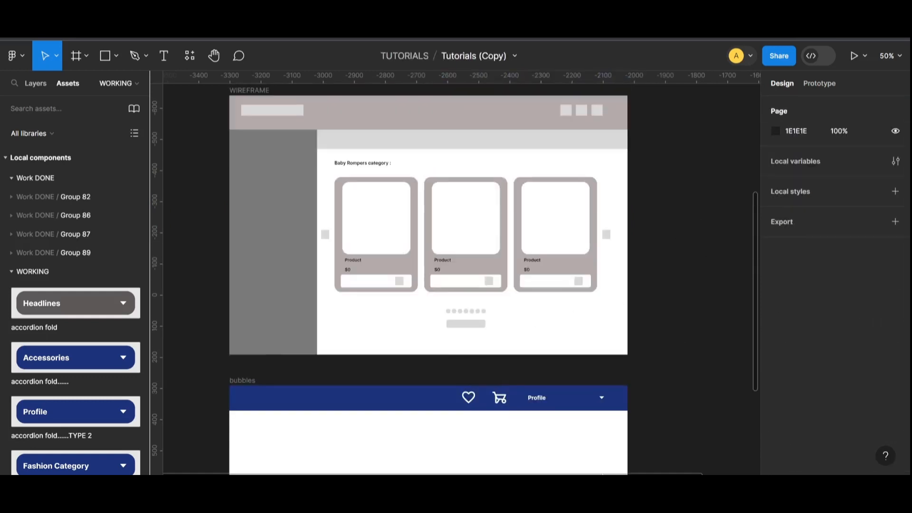
{"action": "scroll", "coordinate": [688, 240], "scroll_direction": "up", "scroll_amount": 4}
{"action": "scroll", "coordinate": [618, 190], "scroll_direction": "down", "scroll_amount": 6}
{"action": "left_click_drag", "start_coordinate": [673, 233], "coordinate": [301, 329]}
{"action": "left_click_drag", "start_coordinate": [606, 439], "coordinate": [772, 411]}
- Place the BUBBLES text at the left end of the header bar
{"action": "left_click_drag", "start_coordinate": [480, 313], "coordinate": [397, 254]}
{"action": "left_click", "coordinate": [341, 315]}
{"action": "scroll", "coordinate": [341, 314], "scroll_direction": "down", "scroll_amount": 1}
{"action": "key", "text": "ctrl+minus"}
{"action": "key", "text": "ctrl+plus"}
{"action": "key", "text": "ctrl+plus"}
{"action": "scroll", "coordinate": [522, 461], "scroll_direction": "right", "scroll_amount": 3}
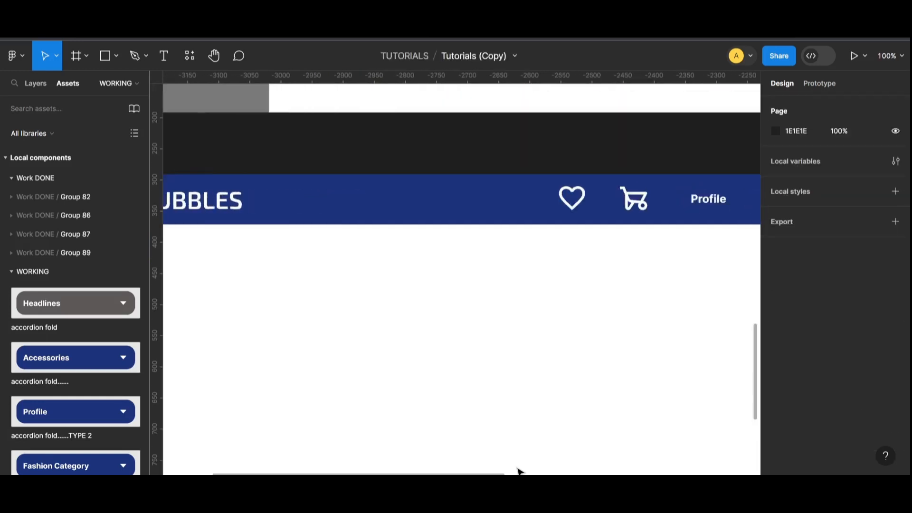
{"action": "scroll", "coordinate": [519, 470], "scroll_direction": "right", "scroll_amount": 2}
- Wrap heart and cart in an auto layout group with 22 spacing
{"action": "left_click", "coordinate": [498, 197]}
{"action": "left_click", "coordinate": [565, 199], "text": "shift"}
{"action": "key", "text": "shift+a"}
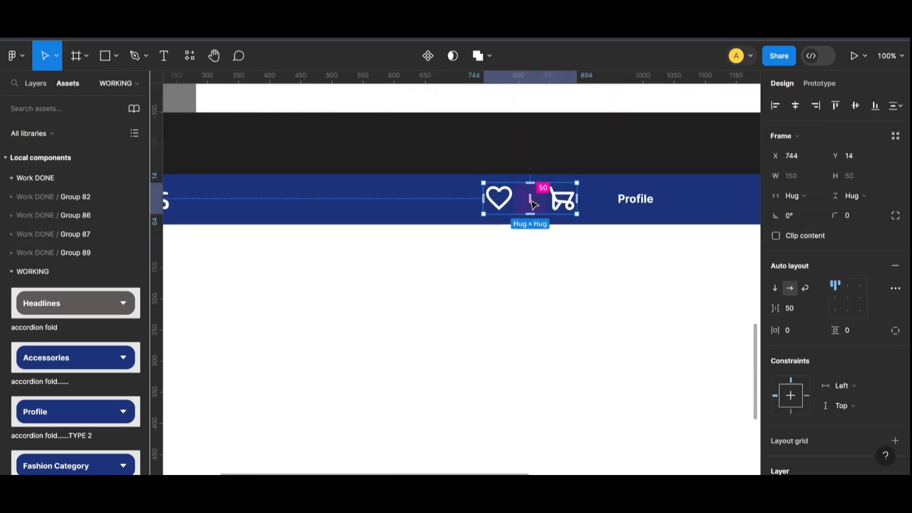
{"action": "left_click_drag", "start_coordinate": [532, 203], "coordinate": [576, 210]}
{"action": "left_click", "coordinate": [715, 365]}
- Copy the first wireframe product card into bubbles, then undo the copy
{"action": "key", "text": "ctrl+minus"}
{"action": "scroll", "coordinate": [375, 315], "scroll_direction": "down", "scroll_amount": 1}
{"action": "scroll", "coordinate": [482, 304], "scroll_direction": "up", "scroll_amount": 1}
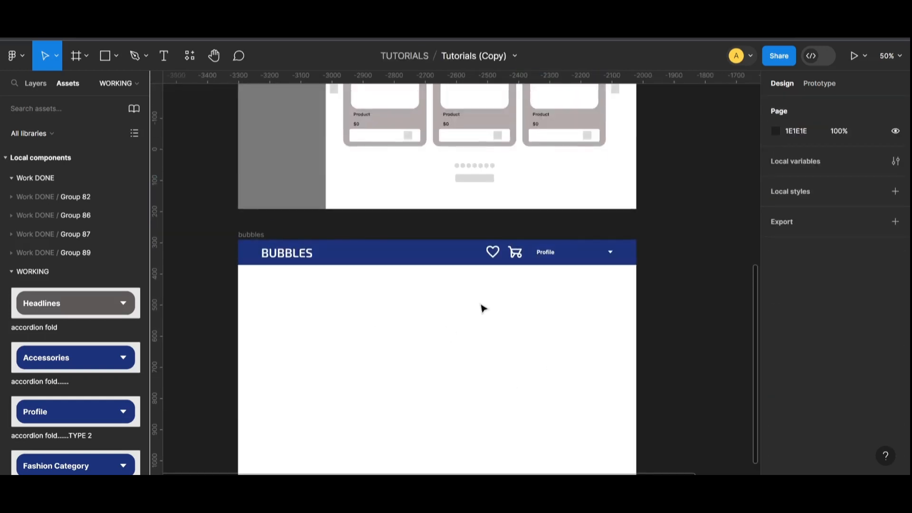
{"action": "left_click", "coordinate": [385, 125]}
{"action": "scroll", "coordinate": [428, 142], "scroll_direction": "up", "scroll_amount": 3}
{"action": "left_click_drag", "start_coordinate": [397, 228], "coordinate": [433, 344]}
{"action": "scroll", "coordinate": [405, 460], "scroll_direction": "down", "scroll_amount": 3}
{"action": "key", "text": "ctrl+z"}
{"action": "key", "text": "ctrl+z"}
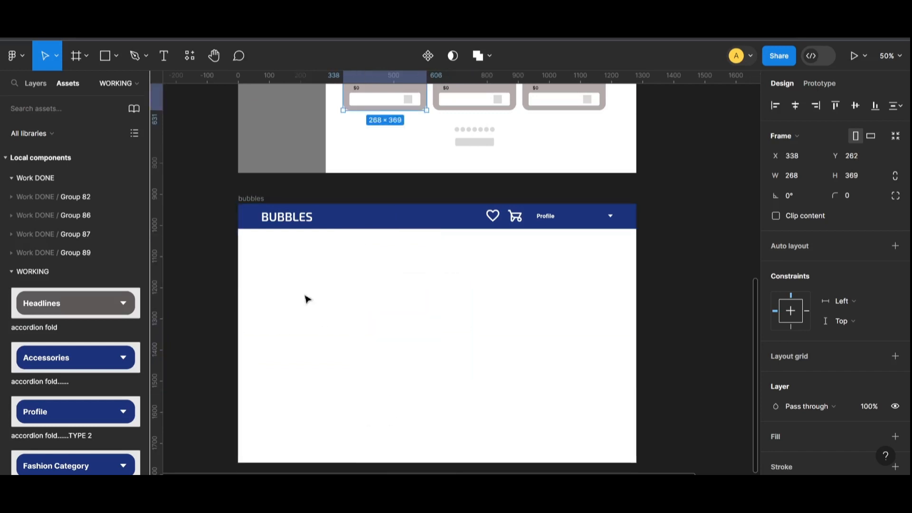
- Place the Accessories, Nursery Category and Fashion Category accordions into the bubbles frame
{"action": "left_click", "coordinate": [307, 299]}
{"action": "left_click_drag", "start_coordinate": [68, 362], "coordinate": [419, 325]}
{"action": "scroll", "coordinate": [176, 423], "scroll_direction": "down", "scroll_amount": 1}
{"action": "scroll", "coordinate": [95, 408], "scroll_direction": "down", "scroll_amount": 3}
{"action": "left_click_drag", "start_coordinate": [84, 403], "coordinate": [436, 325]}
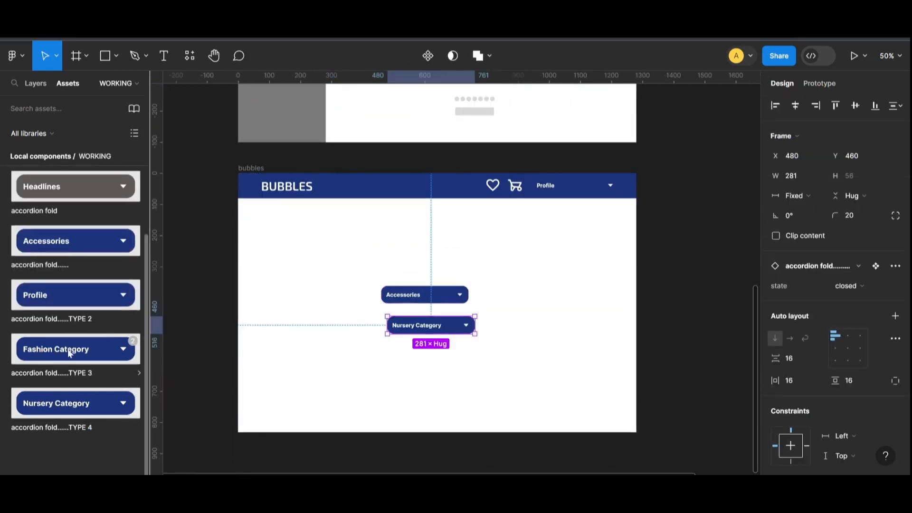
{"action": "left_click_drag", "start_coordinate": [69, 353], "coordinate": [469, 358]}
{"action": "key", "text": "alt+1"}
{"action": "key", "text": "ctrl+plus"}
- Set corner radius 0 on the Accessories, Nursery Category and Fashion Category accordions
{"action": "left_click", "coordinate": [419, 297]}
{"action": "left_click", "coordinate": [866, 219]}
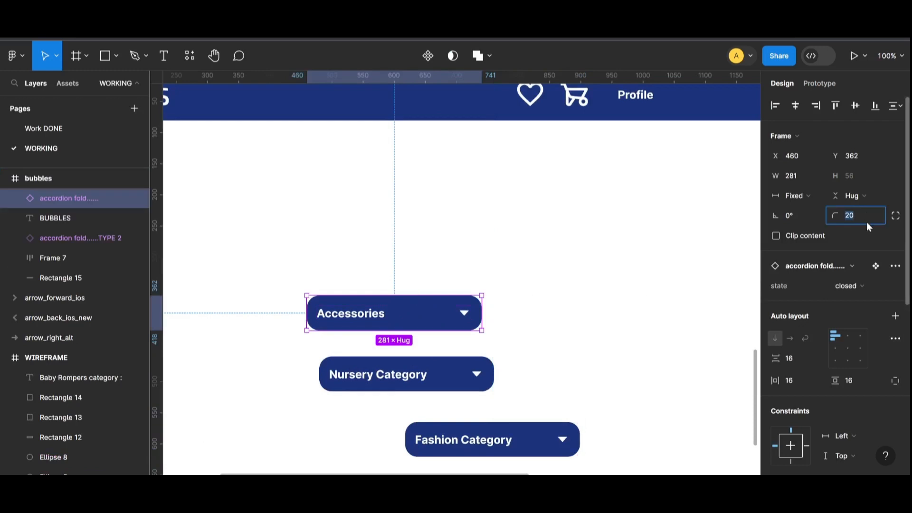
{"action": "type", "text": "0"}
{"action": "left_click", "coordinate": [470, 373]}
{"action": "left_click", "coordinate": [868, 213]}
{"action": "type", "text": "0"}
{"action": "left_click", "coordinate": [603, 361]}
{"action": "left_click", "coordinate": [512, 441]}
{"action": "left_click", "coordinate": [859, 215]}
{"action": "type", "text": "0"}
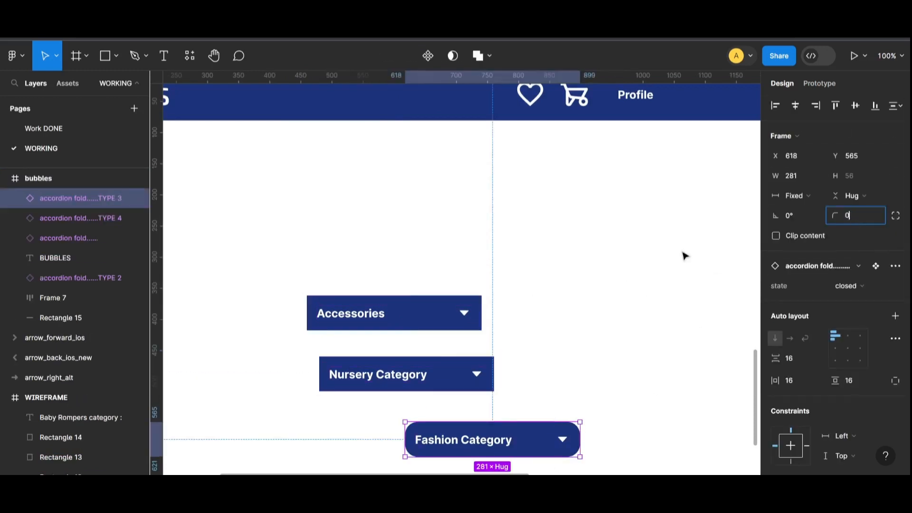
{"action": "left_click", "coordinate": [684, 256]}
- Move Fashion Category to the left edge below the header, with Nursery Category beneath it
{"action": "key", "text": "ctrl+minus"}
{"action": "left_click_drag", "start_coordinate": [487, 354], "coordinate": [299, 210]}
{"action": "left_click", "coordinate": [346, 271]}
{"action": "left_click_drag", "start_coordinate": [452, 325], "coordinate": [320, 225]}
{"action": "left_click", "coordinate": [397, 265]}
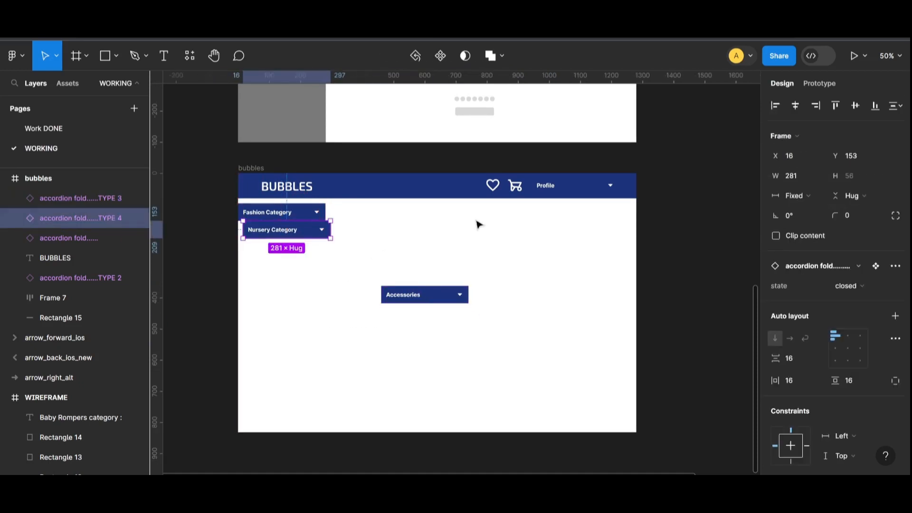
- Nudge Nursery Category down and move Accessories directly beneath it
{"action": "key", "text": "Down"}
{"action": "key", "text": "Down"}
{"action": "key", "text": "Down"}
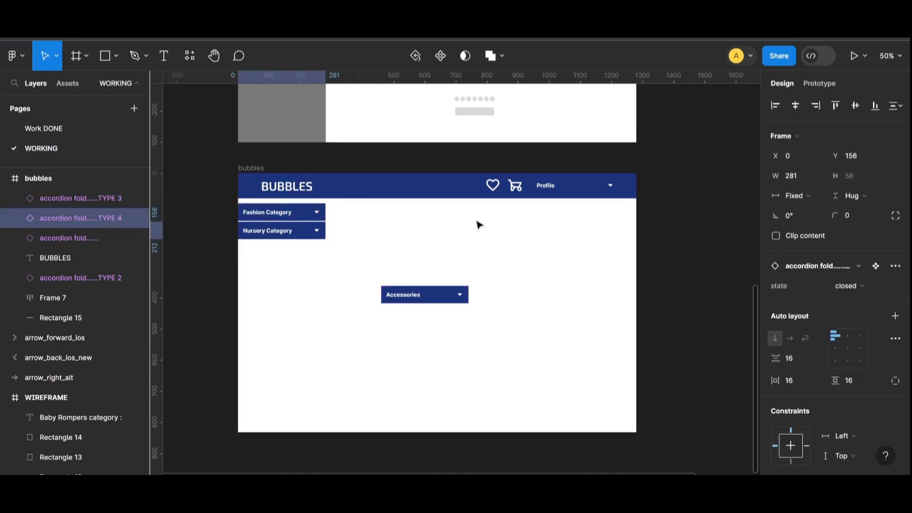
{"action": "key", "text": "shift+0"}
{"action": "left_click_drag", "start_coordinate": [487, 472], "coordinate": [394, 472]}
{"action": "left_click", "coordinate": [341, 232]}
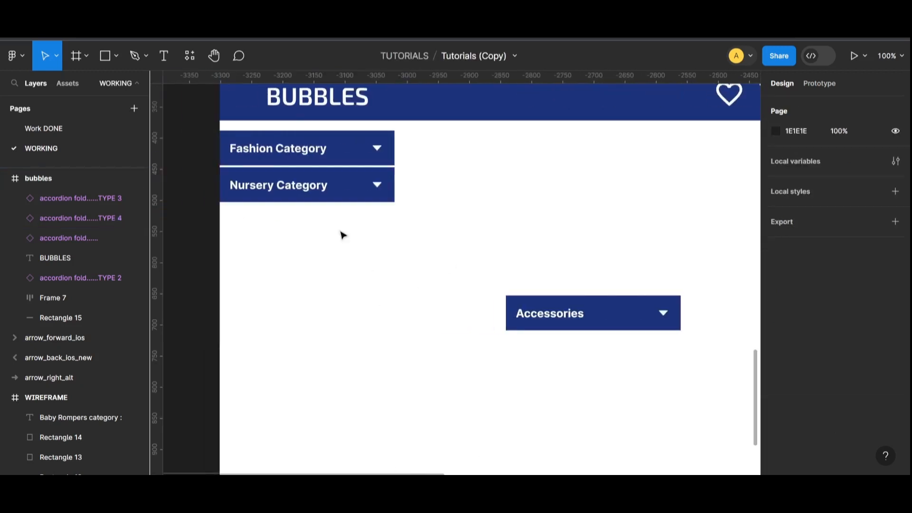
{"action": "left_click", "coordinate": [343, 181]}
{"action": "key", "text": "Down"}
{"action": "key", "text": "Down"}
{"action": "key", "text": "Down"}
{"action": "left_click_drag", "start_coordinate": [565, 306], "coordinate": [287, 216]}
- Change the TYPE 2 accordion's Profile heading text to the user's full name
{"action": "left_click", "coordinate": [437, 261]}
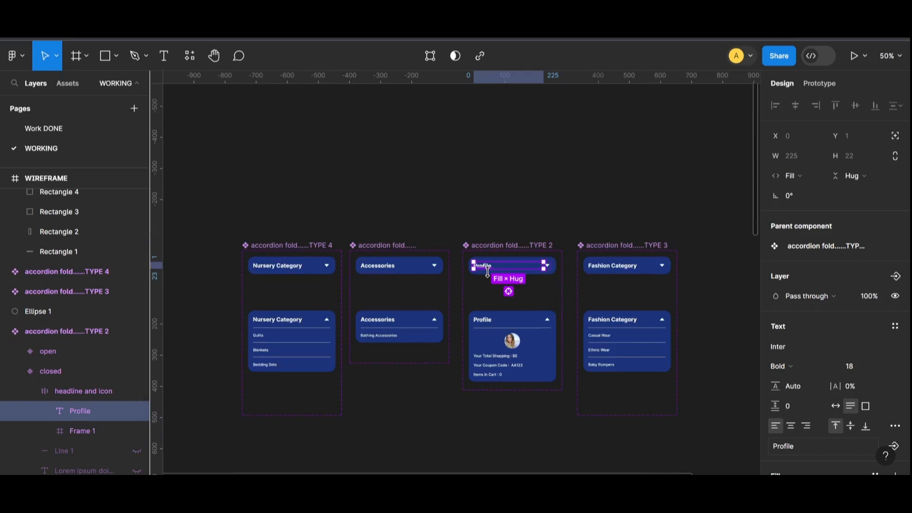
{"action": "key", "text": "Return"}
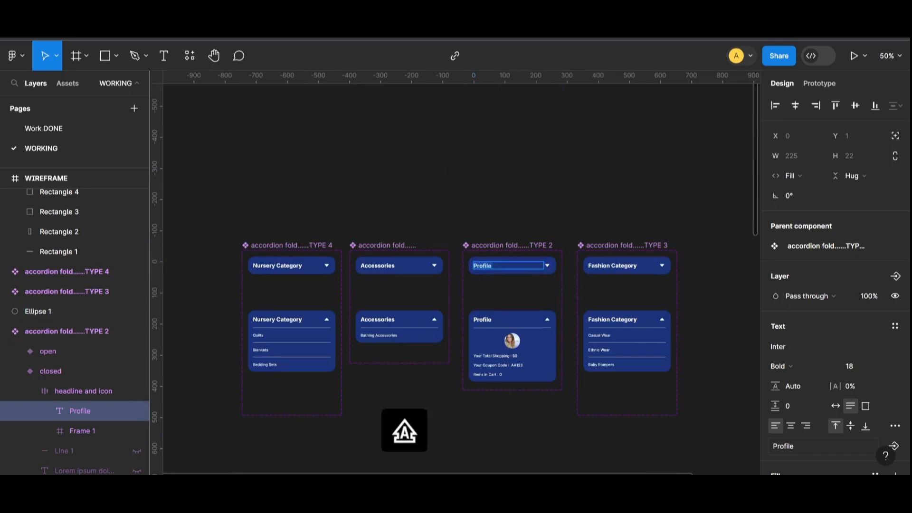
{"action": "type", "text": "AYES"}
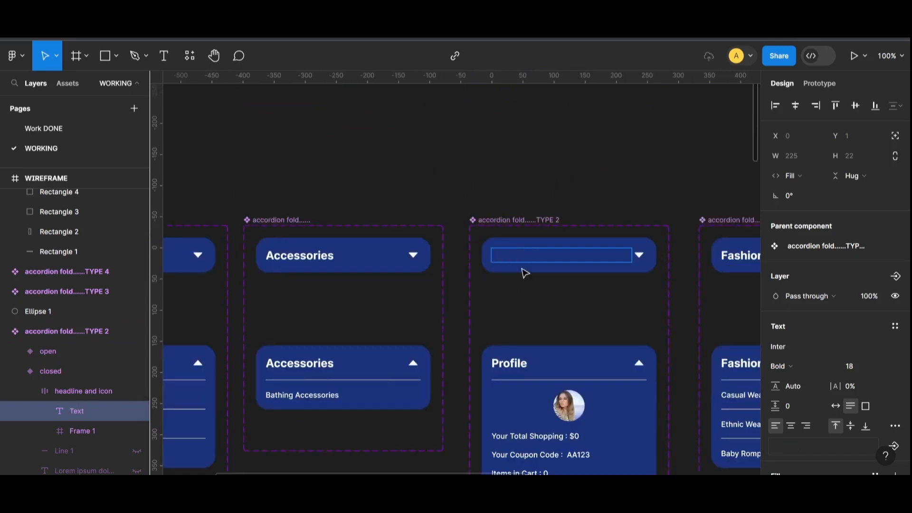
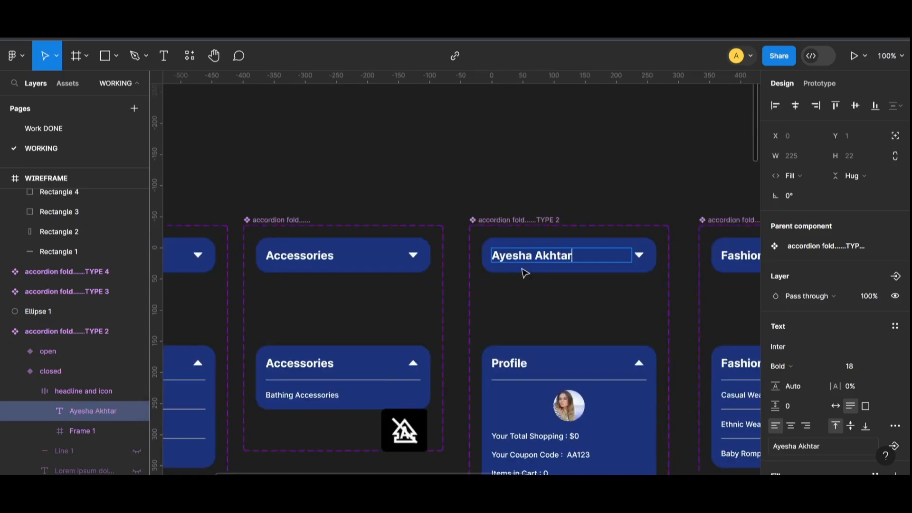
{"action": "key", "text": "Escape"}
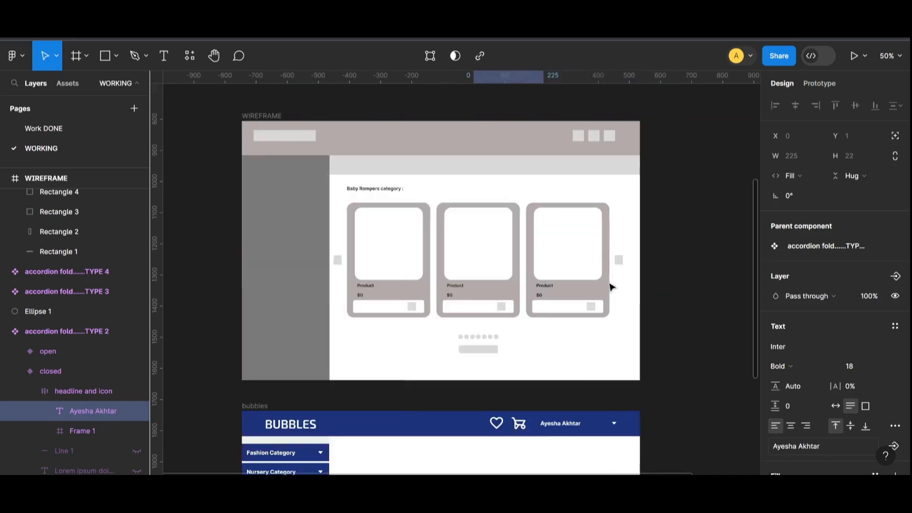
{"action": "key", "text": "Escape"}
{"action": "scroll", "coordinate": [539, 347], "scroll_direction": "down", "scroll_amount": 5}
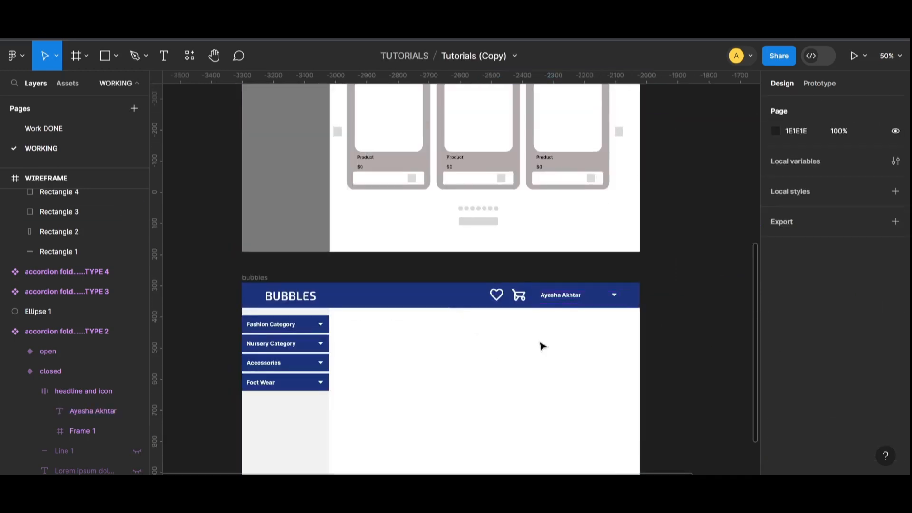
{"action": "scroll", "coordinate": [373, 272], "scroll_direction": "up", "scroll_amount": 3}
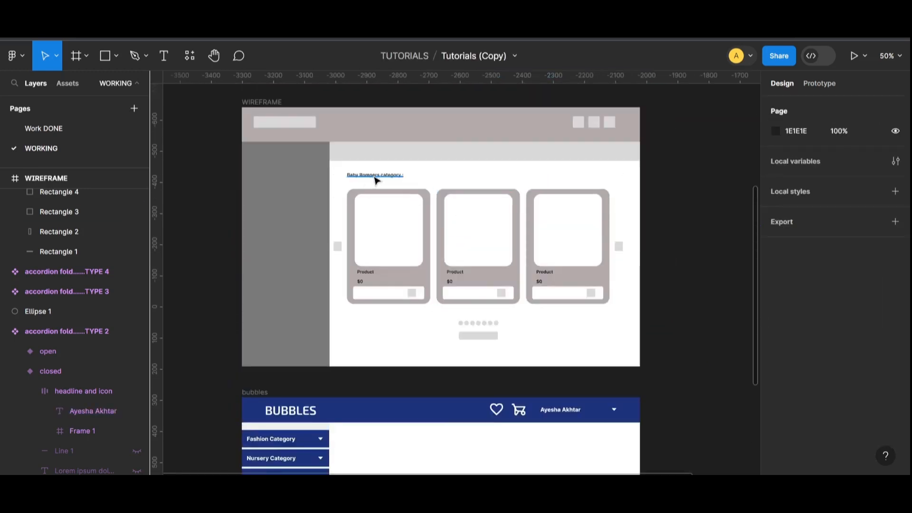
- Drag the first wireframe product card (Frame 4) into the bubbles frame
{"action": "left_click", "coordinate": [421, 264]}
{"action": "scroll", "coordinate": [399, 145], "scroll_direction": "down", "scroll_amount": 3}
{"action": "left_click_drag", "start_coordinate": [399, 138], "coordinate": [411, 349]}
{"action": "scroll", "coordinate": [416, 371], "scroll_direction": "down", "scroll_amount": 2}
- Place the baby romper photo into the card's Rectangle 7 image placeholder
{"action": "double_click", "coordinate": [393, 332]}
{"action": "left_click", "coordinate": [116, 55]}
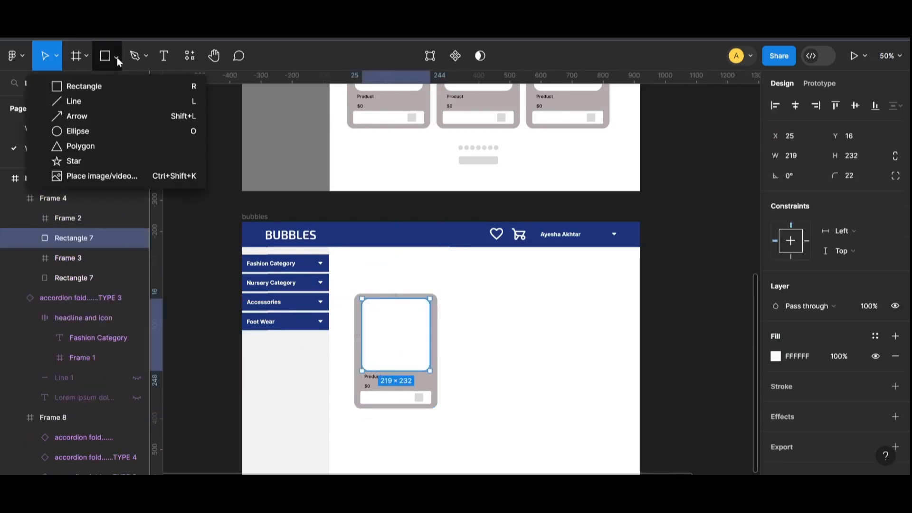
{"action": "left_click", "coordinate": [80, 175]}
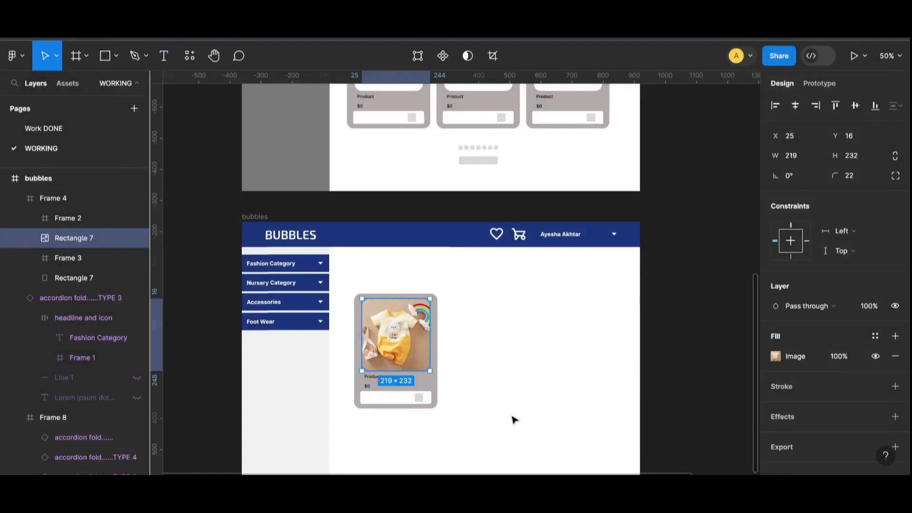
{"action": "left_click", "coordinate": [528, 413]}
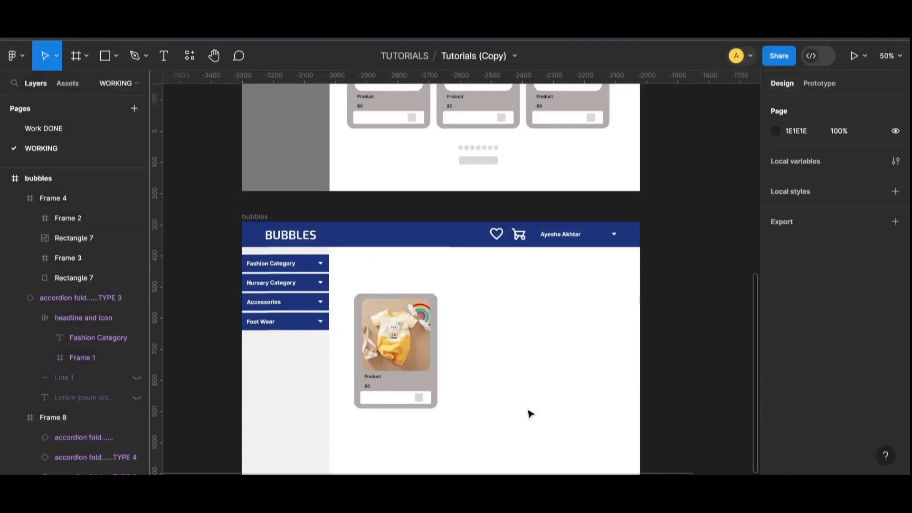
- Stretch the photo out to the card's top-left corner and right edge
{"action": "left_click", "coordinate": [433, 346]}
{"action": "key", "text": "plus"}
{"action": "scroll", "coordinate": [354, 246], "scroll_direction": "down", "scroll_amount": 3}
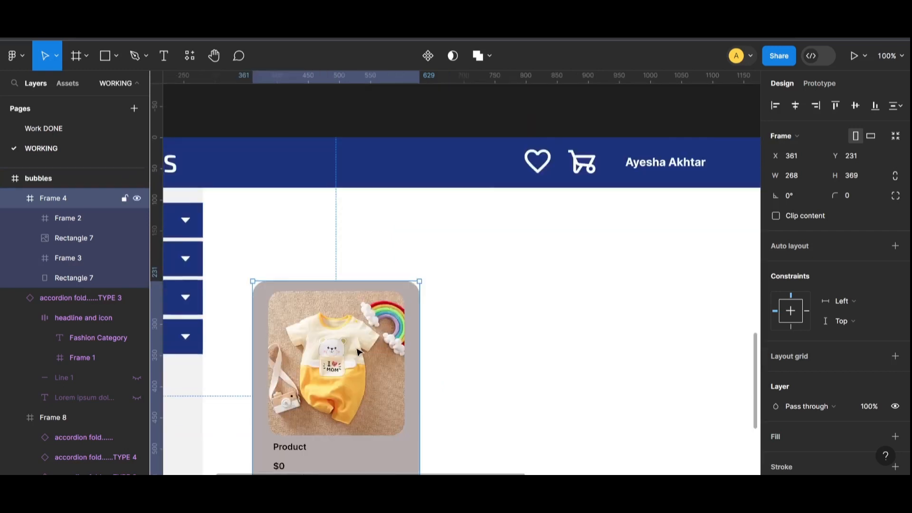
{"action": "left_click", "coordinate": [446, 225]}
{"action": "double_click", "coordinate": [372, 240]}
{"action": "left_click_drag", "start_coordinate": [269, 163], "coordinate": [251, 151]}
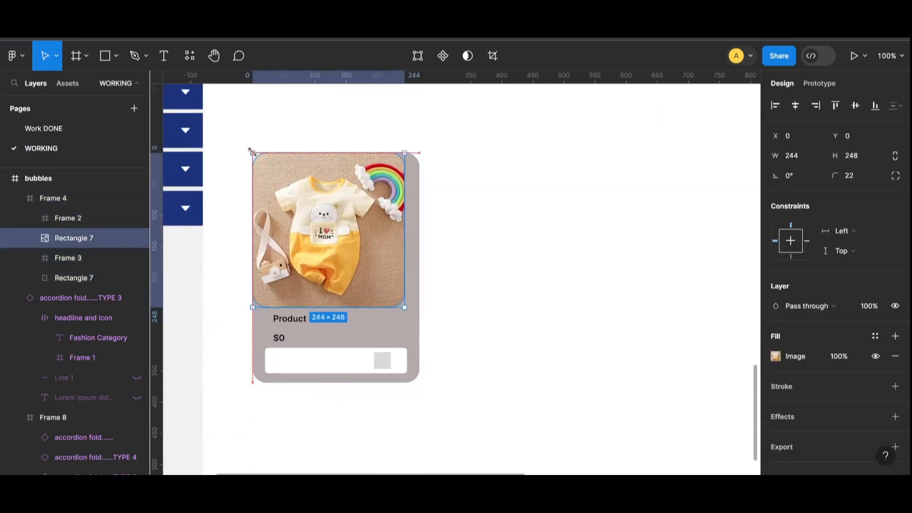
{"action": "left_click_drag", "start_coordinate": [407, 282], "coordinate": [421, 289]}
{"action": "left_click", "coordinate": [493, 318]}
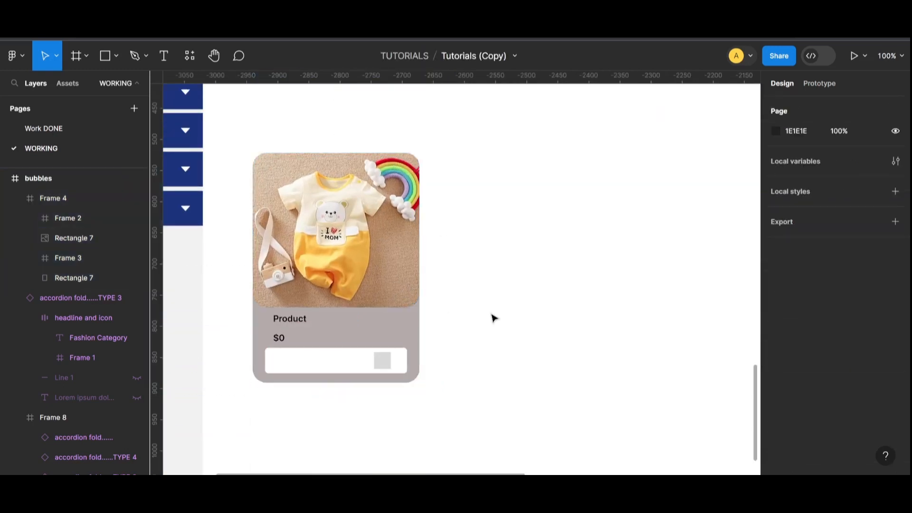
- Change the card's B3AAAA grey to F2F1F1 and slightly darken the DBD9D9 grey
{"action": "double_click", "coordinate": [301, 321]}
{"action": "left_click", "coordinate": [392, 333]}
{"action": "scroll", "coordinate": [804, 428], "scroll_direction": "down", "scroll_amount": 4}
{"action": "left_click", "coordinate": [775, 334]}
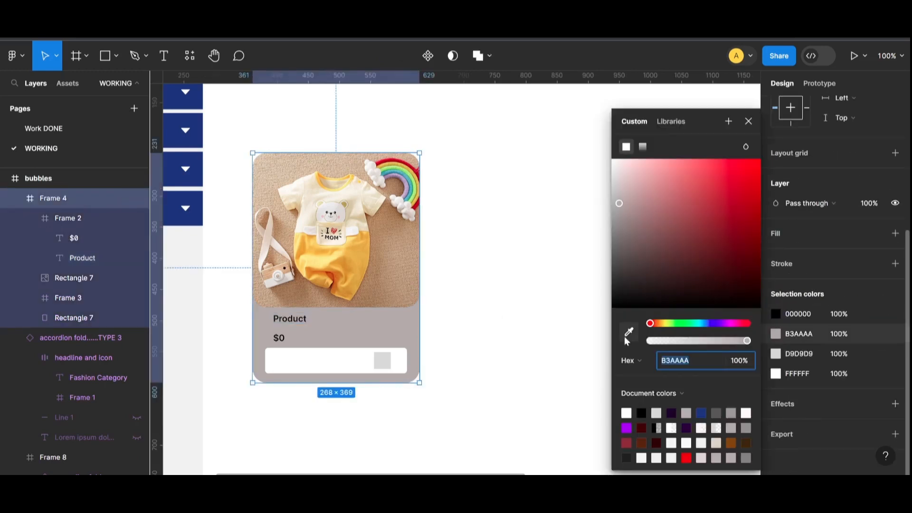
{"action": "left_click", "coordinate": [614, 166]}
{"action": "left_click", "coordinate": [515, 269]}
{"action": "left_click", "coordinate": [396, 331]}
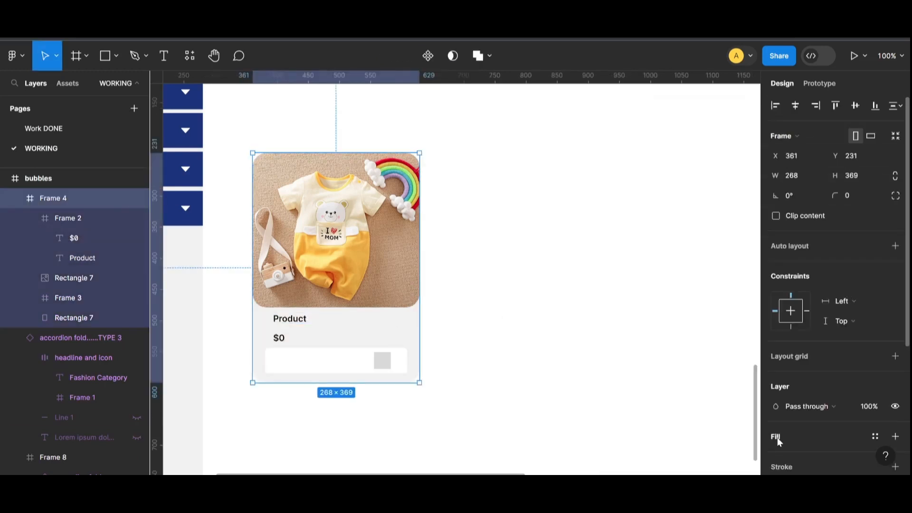
{"action": "scroll", "coordinate": [777, 427], "scroll_direction": "down", "scroll_amount": 5}
{"action": "left_click", "coordinate": [776, 350]}
{"action": "left_click_drag", "start_coordinate": [614, 184], "coordinate": [615, 191]}
{"action": "left_click", "coordinate": [523, 247]}
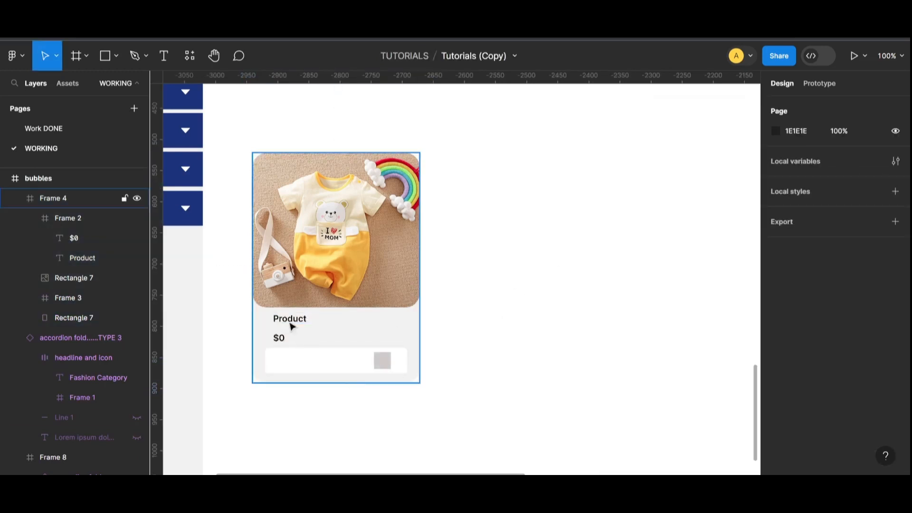
- Rename the card's Product label to Jackal Romper and make the $ 30 price Medium weight
{"action": "double_click", "coordinate": [291, 322]}
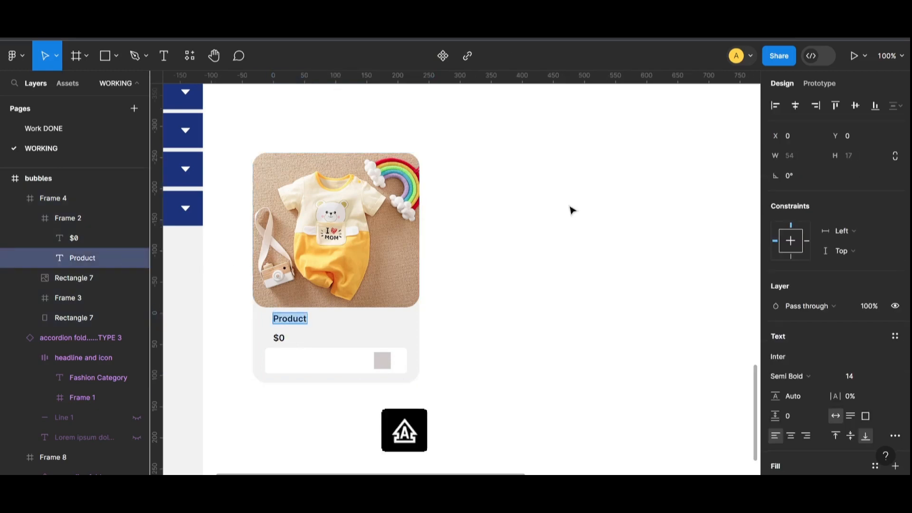
{"action": "type", "text": "Jackal Romper"}
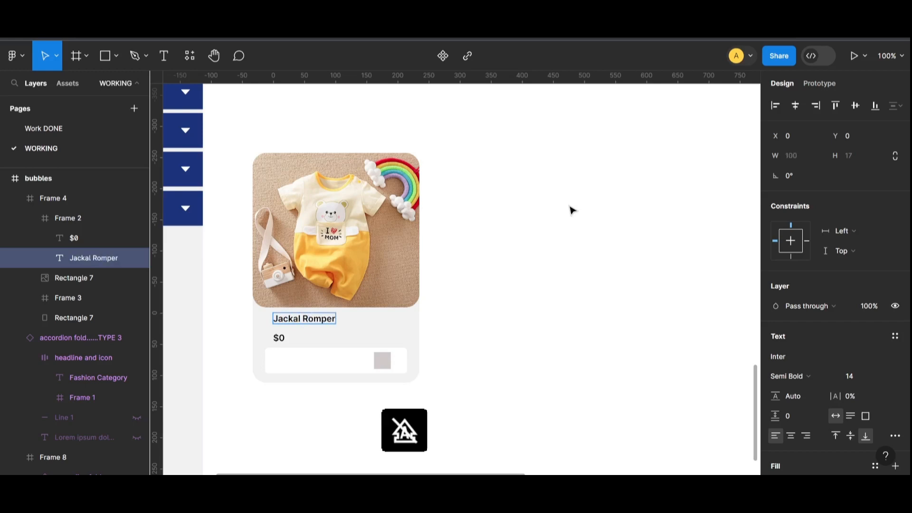
{"action": "left_click", "coordinate": [280, 338]}
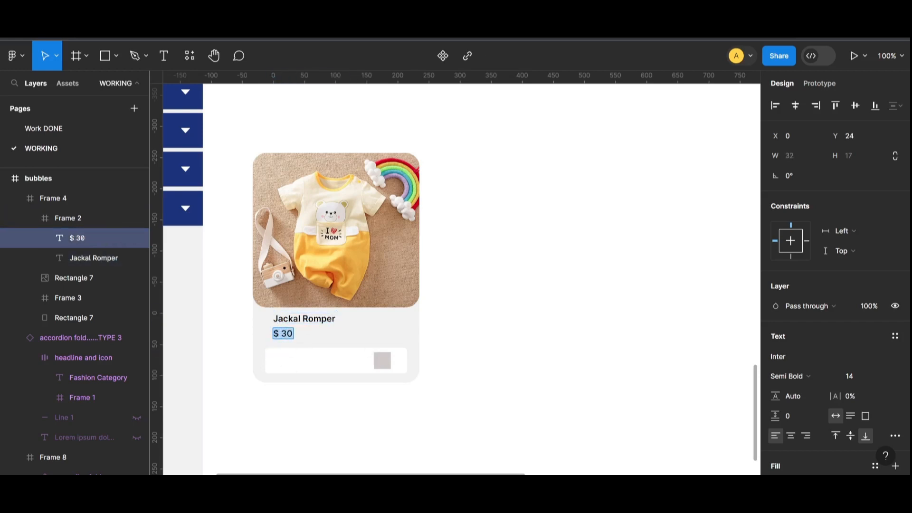
{"action": "scroll", "coordinate": [806, 360], "scroll_direction": "down", "scroll_amount": 3}
{"action": "left_click", "coordinate": [808, 251]}
{"action": "left_click", "coordinate": [822, 232]}
{"action": "left_click", "coordinate": [662, 293]}
{"action": "double_click", "coordinate": [281, 318]}
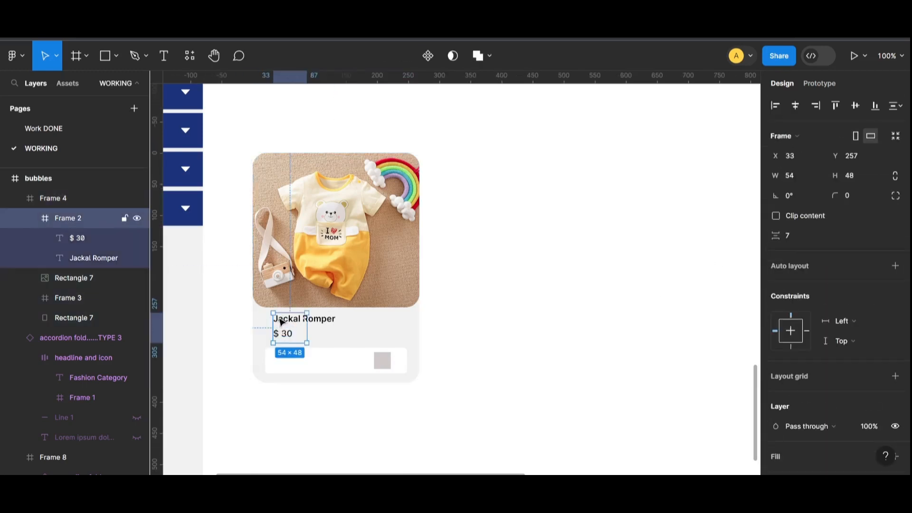
{"action": "left_click", "coordinate": [325, 324]}
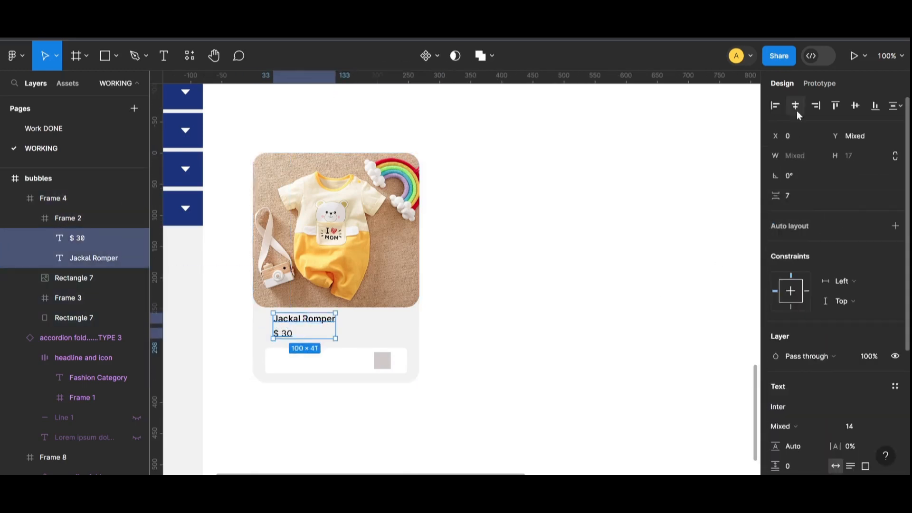
{"action": "left_click", "coordinate": [503, 316]}
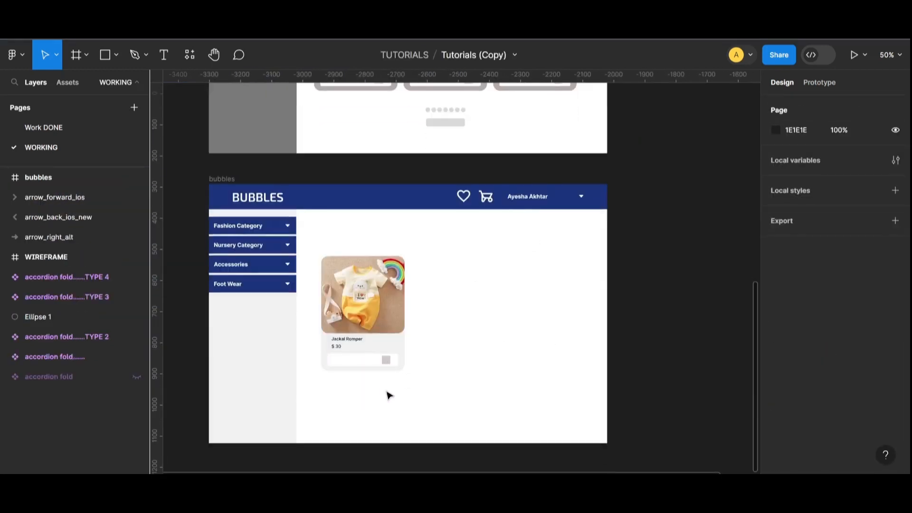
- Try a dark blue fill on the card's button, then undo it back to white
{"action": "scroll", "coordinate": [388, 395], "scroll_direction": "down", "scroll_amount": 1}
{"action": "key", "text": "shift+0"}
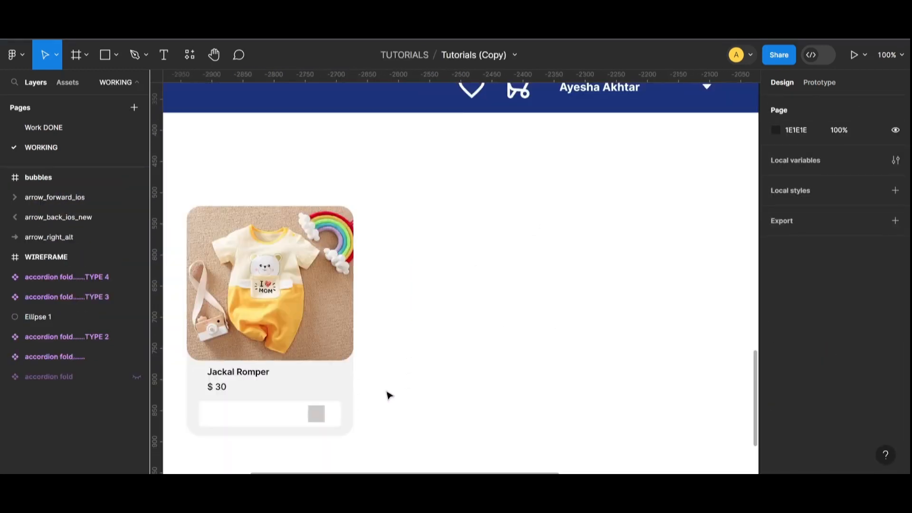
{"action": "scroll", "coordinate": [388, 395], "scroll_direction": "left", "scroll_amount": 3}
{"action": "scroll", "coordinate": [388, 395], "scroll_direction": "down", "scroll_amount": 3}
{"action": "left_click", "coordinate": [351, 280]}
{"action": "double_click", "coordinate": [350, 281]}
{"action": "left_click", "coordinate": [775, 356]}
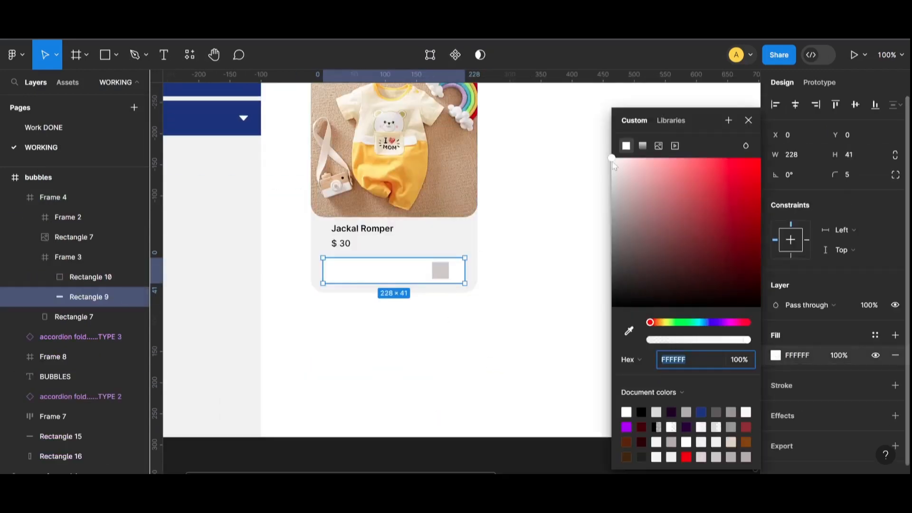
{"action": "left_click", "coordinate": [701, 412]}
{"action": "left_click_drag", "start_coordinate": [740, 234], "coordinate": [706, 204]}
{"action": "left_click", "coordinate": [565, 349]}
{"action": "key", "text": "ctrl+z"}
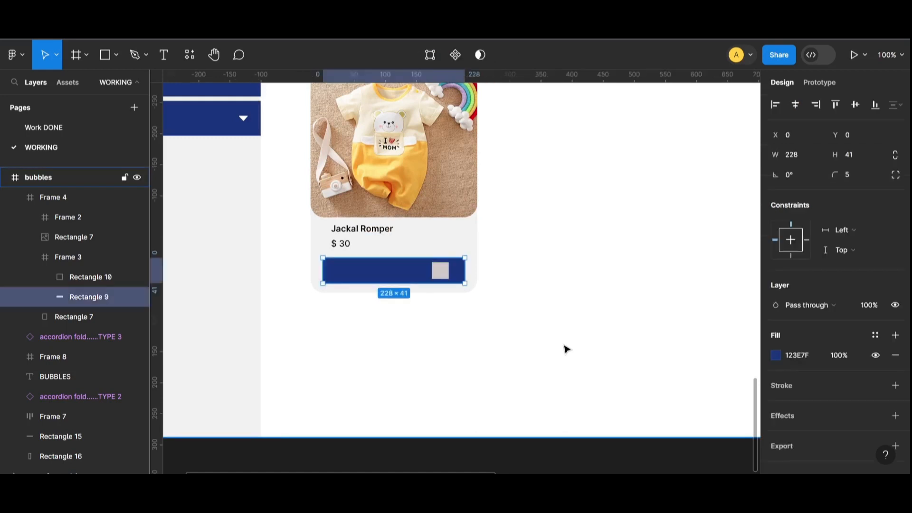
{"action": "key", "text": "ctrl+z"}
{"action": "key", "text": "ctrl+z"}
- Confirm the button's white fill and type an Add to Cart label inside it
{"action": "double_click", "coordinate": [383, 281]}
{"action": "scroll", "coordinate": [796, 244], "scroll_direction": "down", "scroll_amount": 3}
{"action": "left_click", "coordinate": [775, 411]}
{"action": "left_click", "coordinate": [565, 343]}
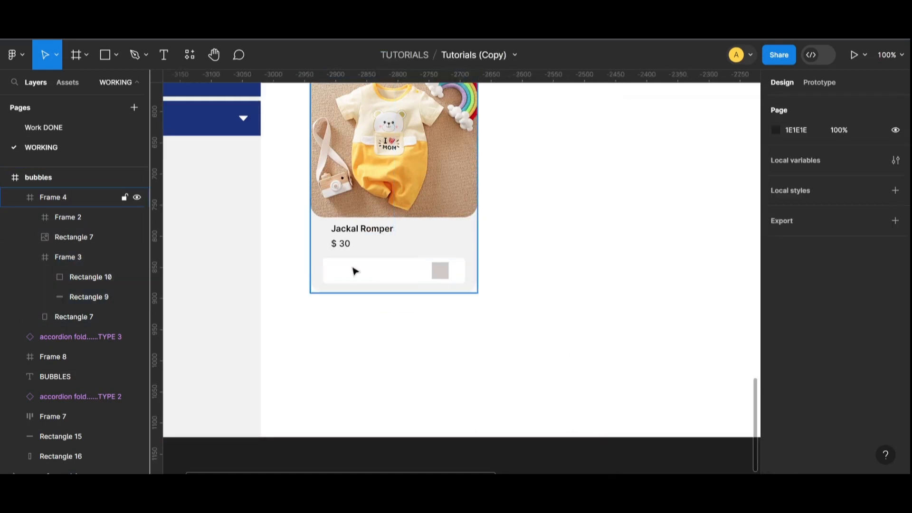
{"action": "double_click", "coordinate": [355, 271]}
{"action": "left_click", "coordinate": [162, 54]}
{"action": "left_click", "coordinate": [352, 275]}
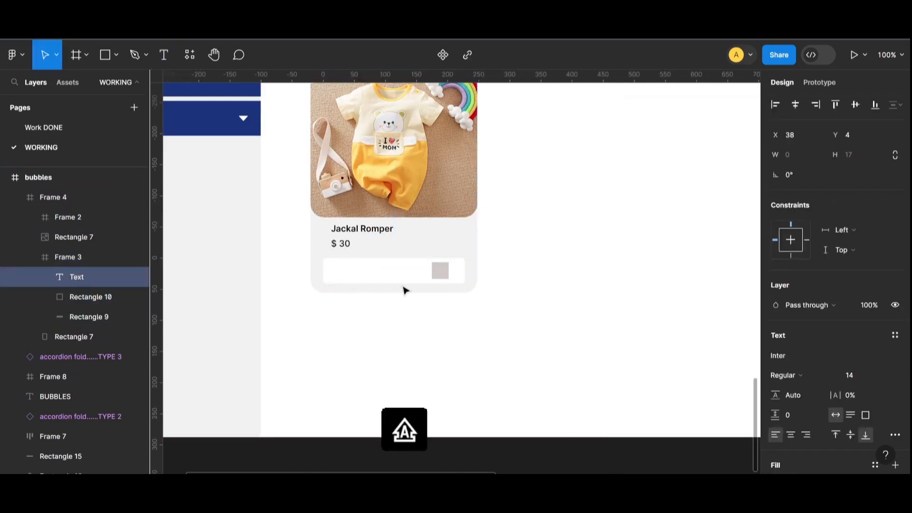
{"action": "type", "text": "Add to"}
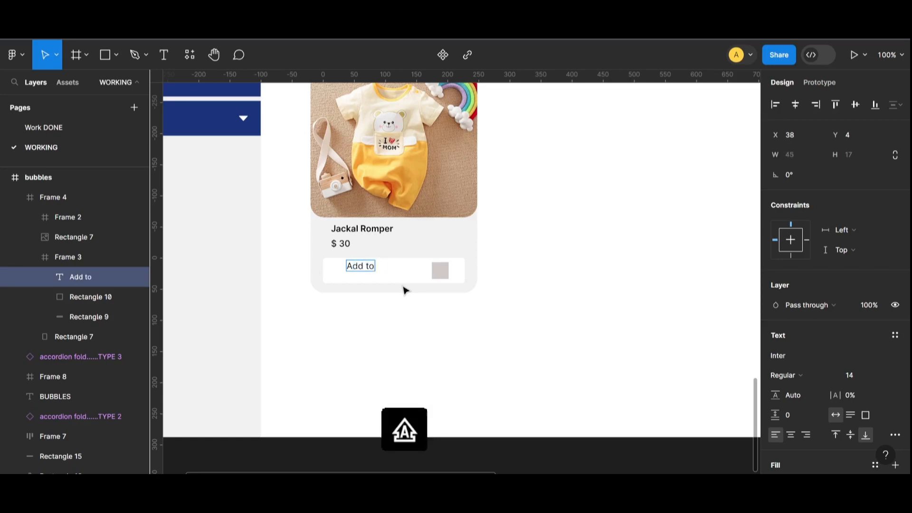
{"action": "key", "text": "ctrl+a"}
- Make the Add to Cart label Semi Bold and centre it in the button
{"action": "scroll", "coordinate": [814, 285], "scroll_direction": "down", "scroll_amount": 3}
{"action": "left_click", "coordinate": [789, 234]}
{"action": "left_click", "coordinate": [805, 247]}
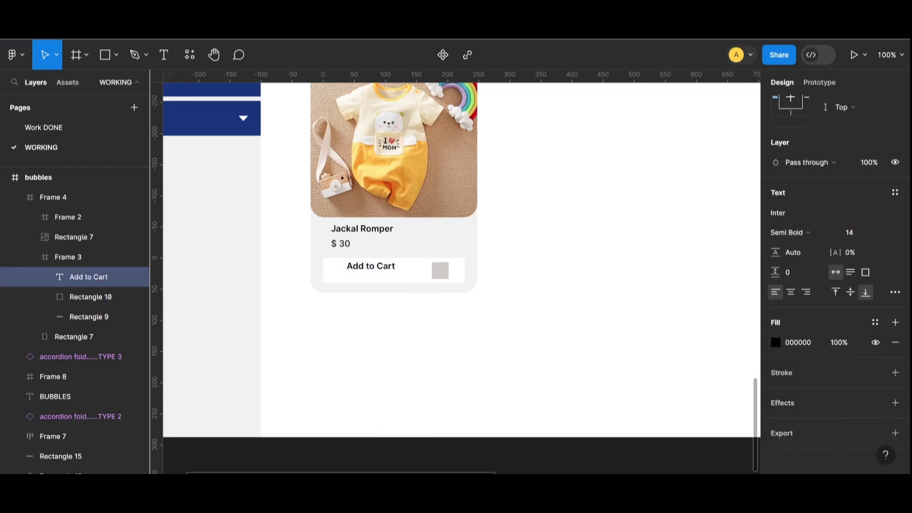
{"action": "left_click", "coordinate": [506, 274]}
{"action": "double_click", "coordinate": [385, 269]}
{"action": "left_click_drag", "start_coordinate": [387, 272], "coordinate": [410, 277]}
{"action": "left_click", "coordinate": [540, 301]}
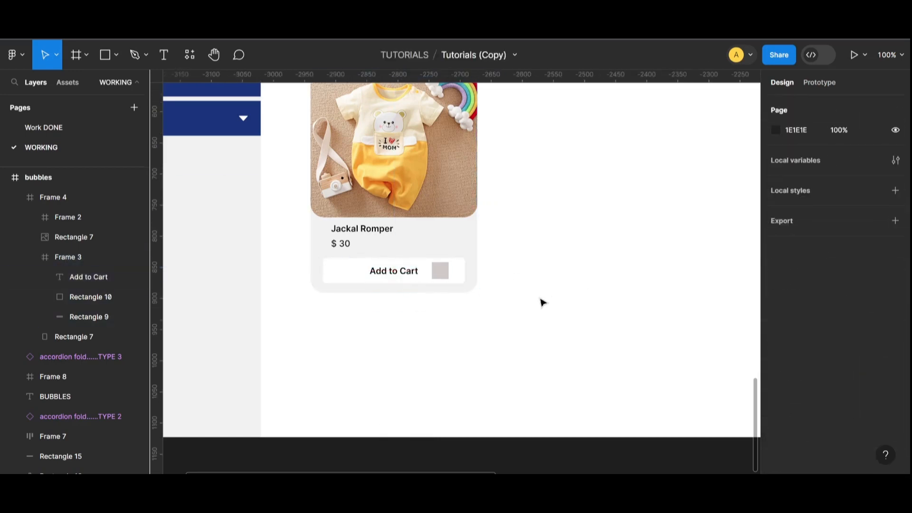
- Delete the grey square (Rectangle 10) from the card's button
{"action": "left_click", "coordinate": [414, 281]}
{"action": "left_click", "coordinate": [440, 271]}
{"action": "key", "text": "Delete"}
{"action": "left_click", "coordinate": [368, 280]}
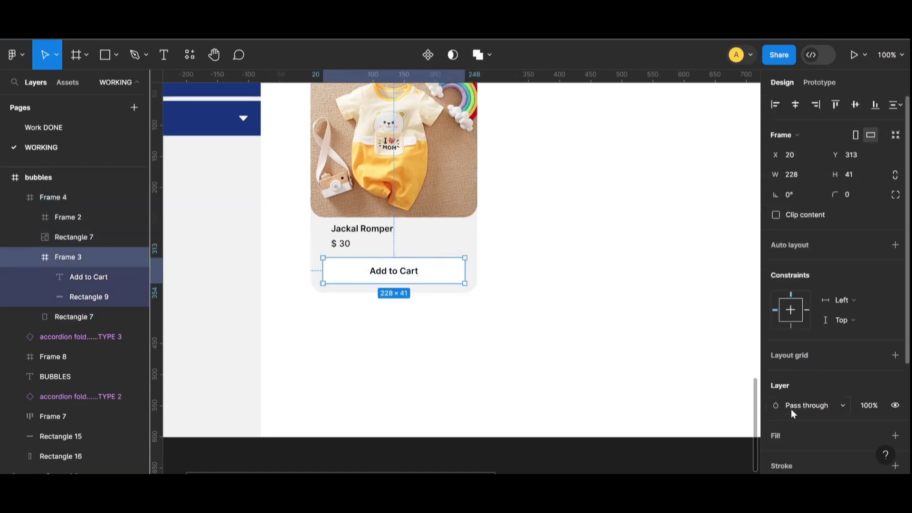
{"action": "left_click", "coordinate": [615, 322]}
- Alt-drag a copy of the header's garden_cart icon beside the product card
{"action": "scroll", "coordinate": [594, 285], "scroll_direction": "up", "scroll_amount": 6}
{"action": "left_click", "coordinate": [648, 252], "text": "ctrl"}
{"action": "left_click_drag", "start_coordinate": [647, 248], "coordinate": [499, 402]}
{"action": "scroll", "coordinate": [565, 368], "scroll_direction": "down", "scroll_amount": 5}
{"action": "left_click", "coordinate": [775, 355]}
- Move the cart icon beside the Add to Cart label and wrap both in auto layout
{"action": "key", "text": "ctrl+z"}
{"action": "key", "text": "ctrl+z"}
{"action": "key", "text": "ctrl+z"}
{"action": "key", "text": "ctrl+z"}
{"action": "key", "text": "ctrl+z"}
{"action": "key", "text": "ctrl+z"}
{"action": "key", "text": "ctrl+z"}
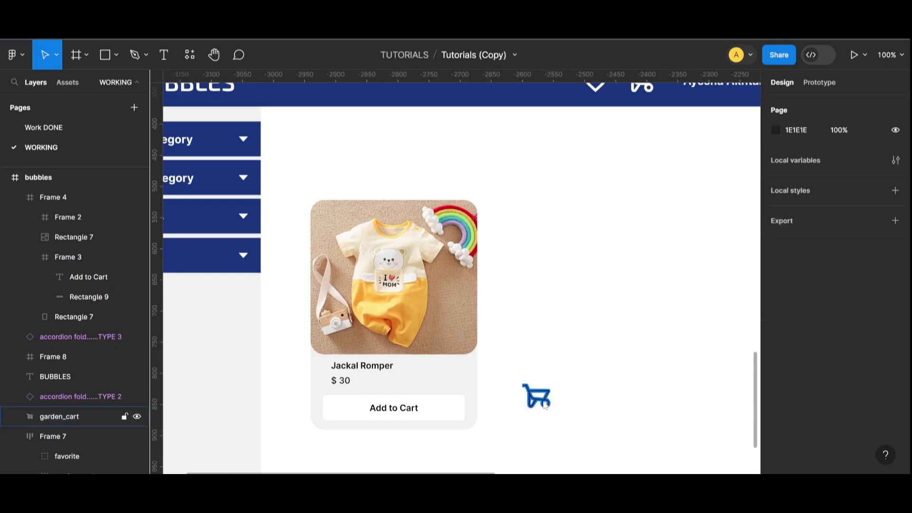
{"action": "left_click_drag", "start_coordinate": [587, 408], "coordinate": [442, 414]}
{"action": "left_click", "coordinate": [560, 416]}
{"action": "scroll", "coordinate": [560, 416], "scroll_direction": "down", "scroll_amount": 2}
{"action": "double_click", "coordinate": [441, 362]}
{"action": "double_click", "coordinate": [440, 361]}
{"action": "left_click", "coordinate": [411, 356], "text": "shift"}
{"action": "key", "text": "shift+a"}
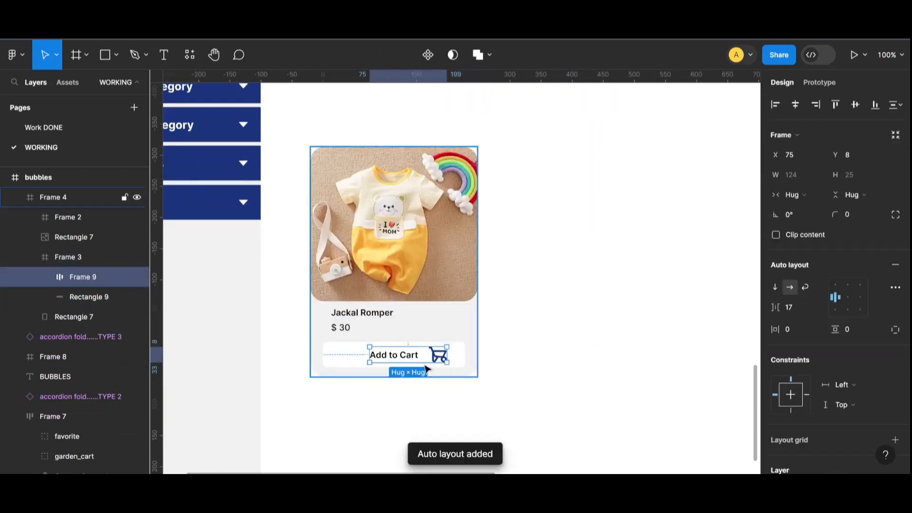
- Give the label-and-icon row a Fixed width and auto-layout it with the button background
{"action": "double_click", "coordinate": [440, 362]}
{"action": "double_click", "coordinate": [440, 362]}
{"action": "left_click", "coordinate": [815, 311]}
{"action": "left_click", "coordinate": [802, 323]}
{"action": "left_click", "coordinate": [405, 344]}
{"action": "double_click", "coordinate": [406, 349]}
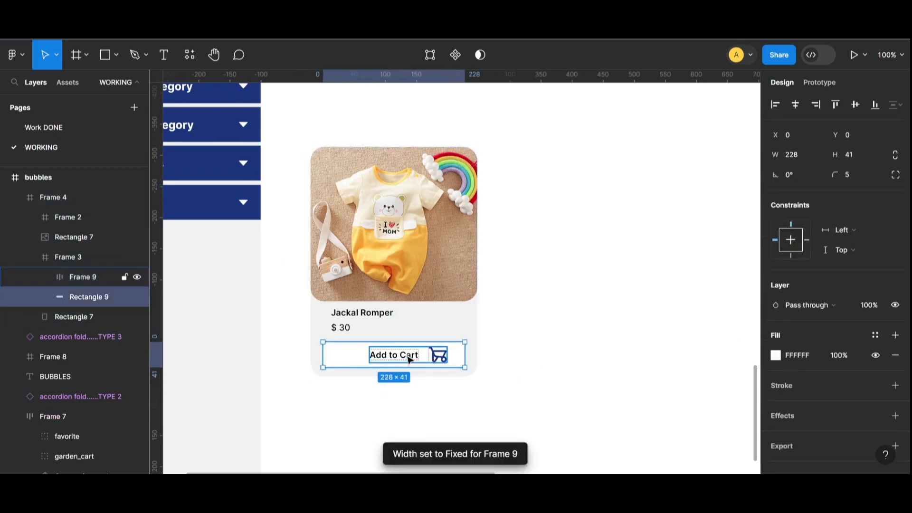
{"action": "left_click", "coordinate": [409, 356], "text": "shift"}
{"action": "key", "text": "shift+a"}
- Inspect the new button frame's contents, then zoom out to the whole BUBBLES page
{"action": "left_click", "coordinate": [570, 362]}
{"action": "double_click", "coordinate": [409, 364]}
{"action": "double_click", "coordinate": [399, 360]}
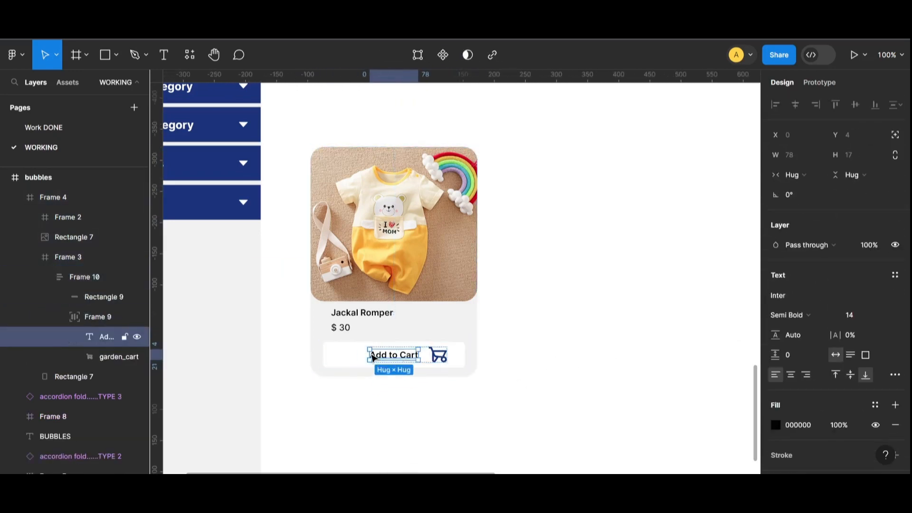
{"action": "left_click", "coordinate": [558, 383]}
{"action": "left_click", "coordinate": [357, 314]}
{"action": "left_click", "coordinate": [550, 272]}
{"action": "key", "text": "ctrl+minus"}
{"action": "key", "text": "ctrl+plus"}
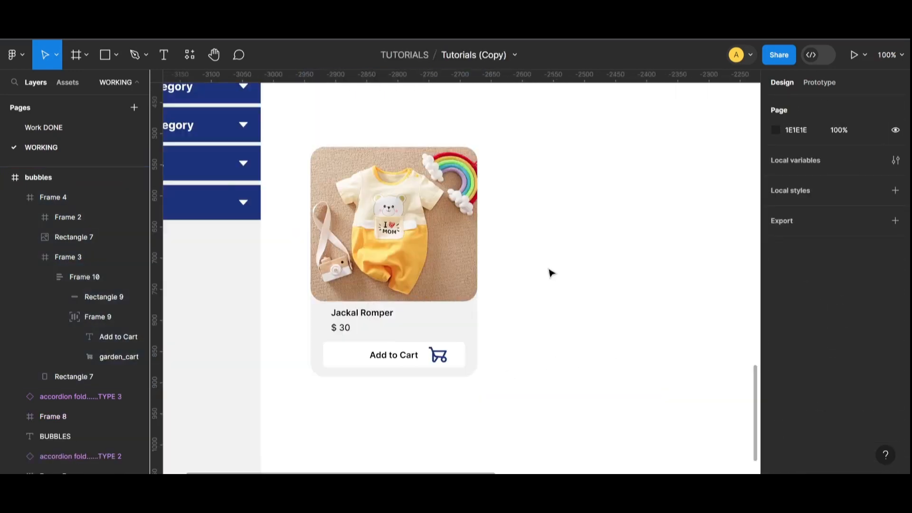
{"action": "left_click", "coordinate": [477, 252]}
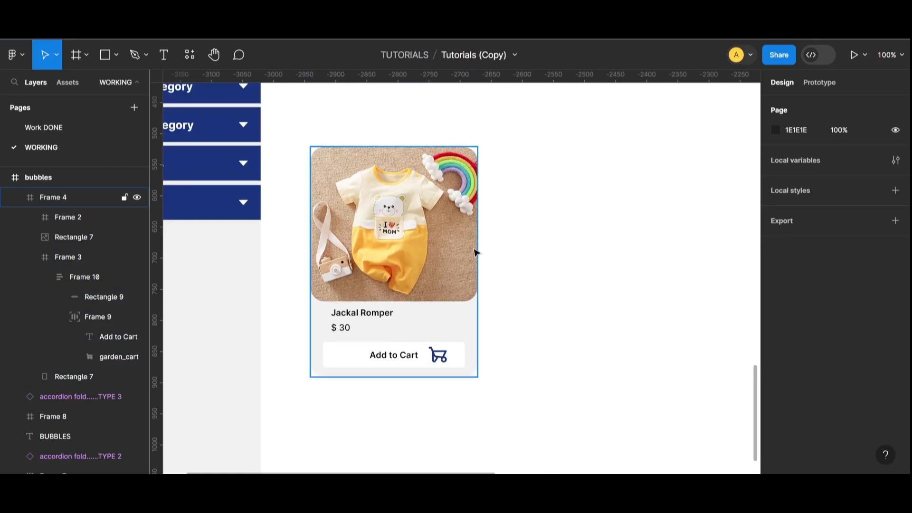
{"action": "key", "text": "ctrl+minus"}
- Draw a thin grey rectangle strip under the header, then delete it
{"action": "scroll", "coordinate": [464, 283], "scroll_direction": "up", "scroll_amount": 3}
{"action": "scroll", "coordinate": [465, 284], "scroll_direction": "down", "scroll_amount": 2}
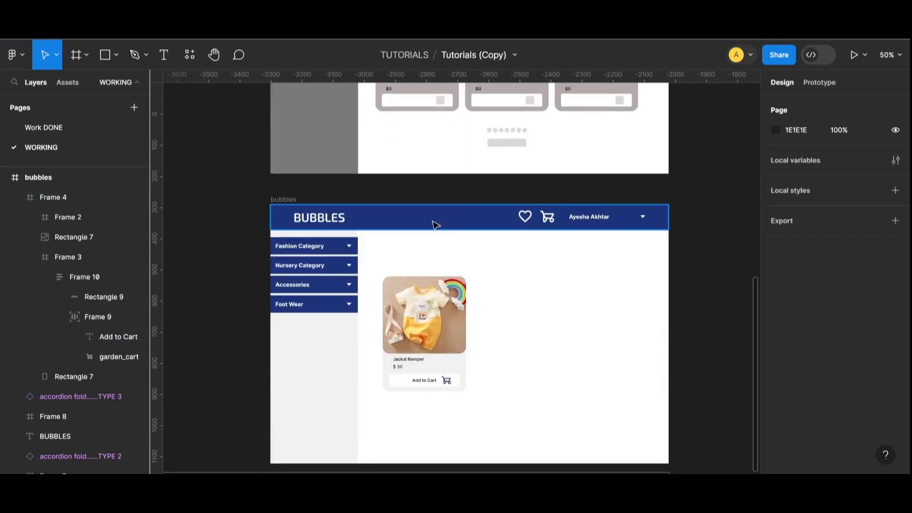
{"action": "left_click", "coordinate": [116, 55]}
{"action": "left_click", "coordinate": [108, 85]}
{"action": "mouse_move", "coordinate": [364, 230]}
{"action": "left_mouse_down"}
{"action": "mouse_move", "coordinate": [401, 251]}
{"action": "mouse_move", "coordinate": [669, 255]}
{"action": "mouse_move", "coordinate": [357, 242]}
{"action": "left_mouse_up"}
{"action": "left_click_drag", "start_coordinate": [515, 254], "coordinate": [536, 242]}
{"action": "left_click", "coordinate": [716, 309]}
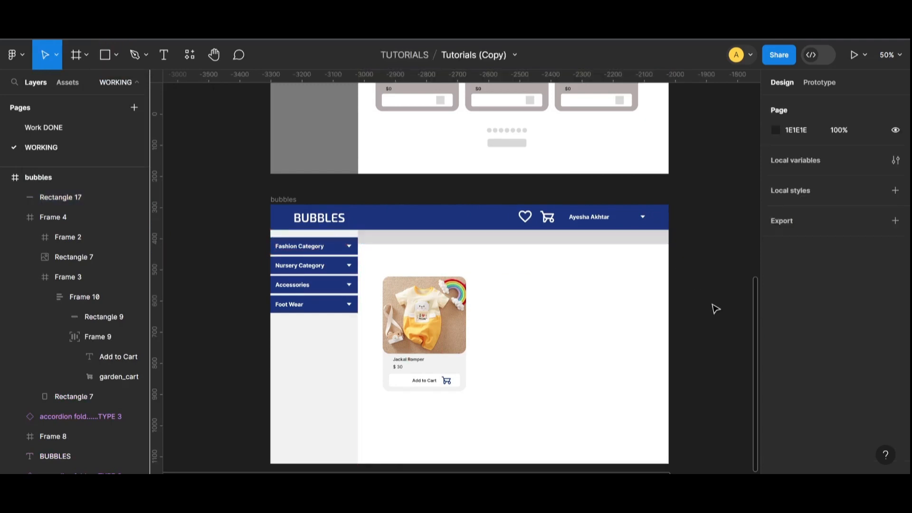
{"action": "key", "text": "plus"}
{"action": "left_click", "coordinate": [494, 211]}
{"action": "key", "text": "Delete"}
{"action": "left_click", "coordinate": [428, 338]}
{"action": "key", "text": "minus"}
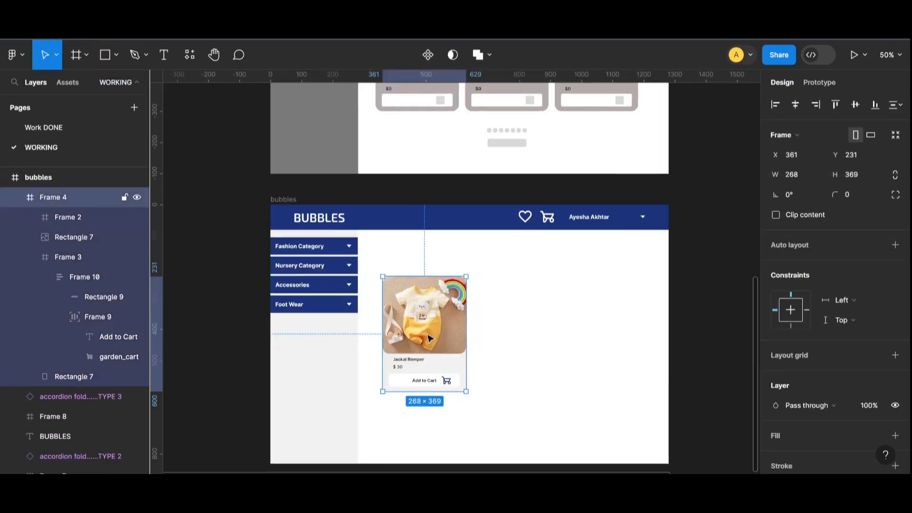
- Alt-drag the product card into a row of three with an equal 11 px gap
{"action": "left_click_drag", "start_coordinate": [536, 339], "coordinate": [608, 334]}
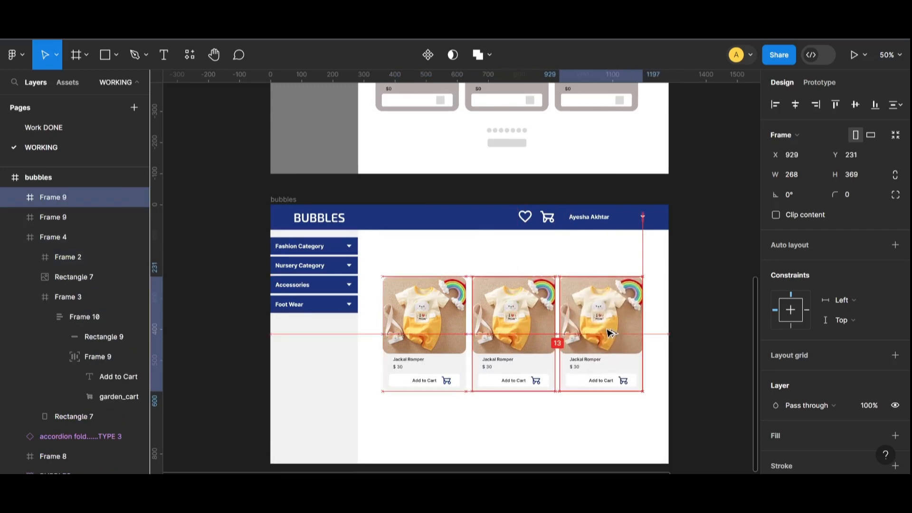
{"action": "left_click", "coordinate": [690, 300]}
{"action": "left_click_drag", "start_coordinate": [686, 296], "coordinate": [428, 342]}
{"action": "left_click", "coordinate": [512, 344]}
{"action": "left_click_drag", "start_coordinate": [513, 344], "coordinate": [521, 337]}
{"action": "left_click", "coordinate": [538, 417]}
{"action": "key", "text": "ctrl+z"}
{"action": "left_click", "coordinate": [556, 335]}
{"action": "left_click_drag", "start_coordinate": [595, 327], "coordinate": [592, 329]}
{"action": "left_click", "coordinate": [672, 338]}
- Replace the middle card's photo with the fox-print romper image
{"action": "key", "text": "ctrl+plus"}
{"action": "scroll", "coordinate": [717, 376], "scroll_direction": "down", "scroll_amount": 2}
{"action": "key", "text": "ctrl+minus"}
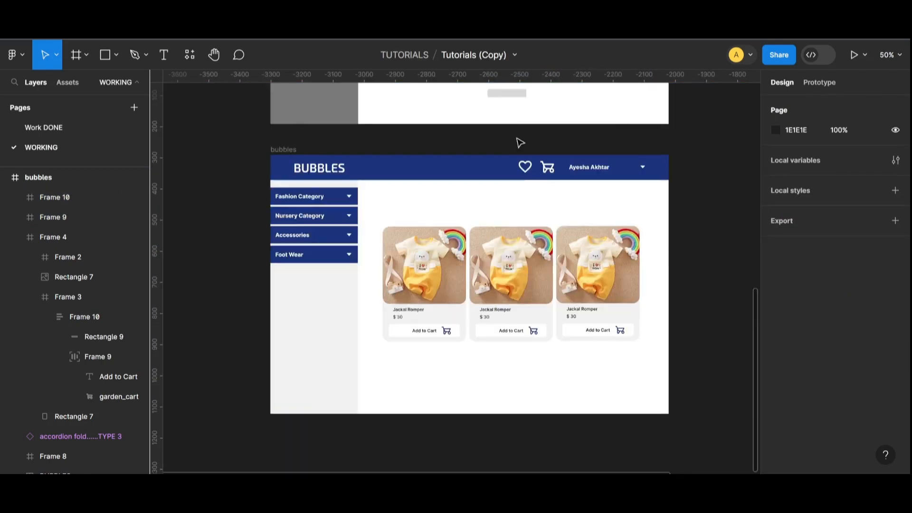
{"action": "double_click", "coordinate": [511, 264]}
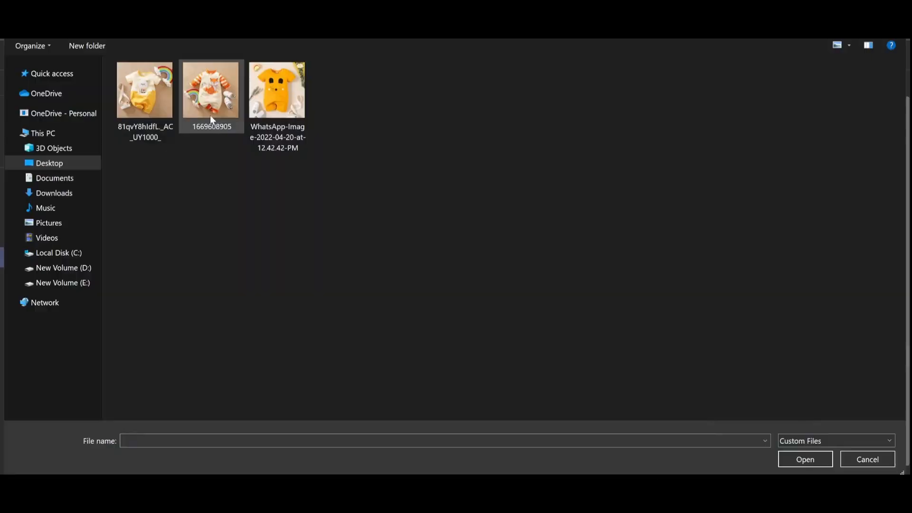
{"action": "double_click", "coordinate": [210, 116]}
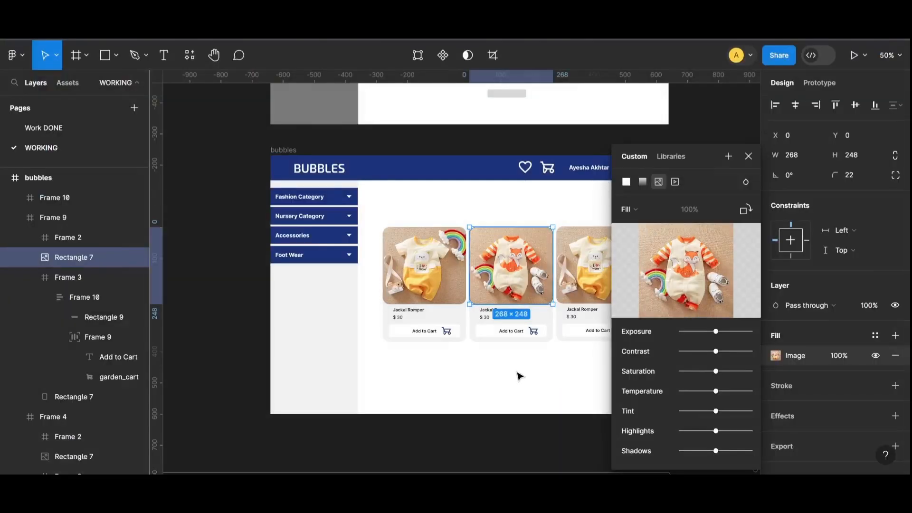
- Replace the third card's photo with the orange romper image
{"action": "left_click", "coordinate": [518, 373]}
{"action": "left_click", "coordinate": [597, 266]}
{"action": "left_click", "coordinate": [775, 356]}
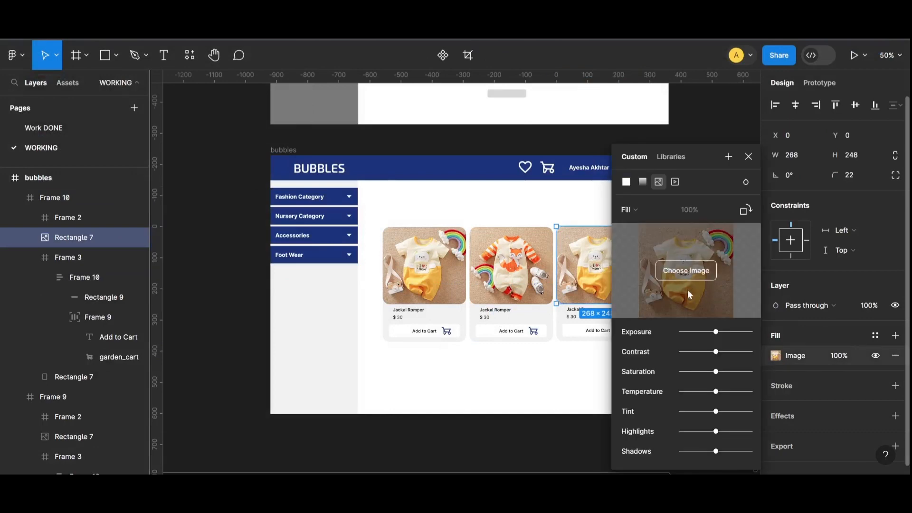
{"action": "left_click", "coordinate": [685, 278]}
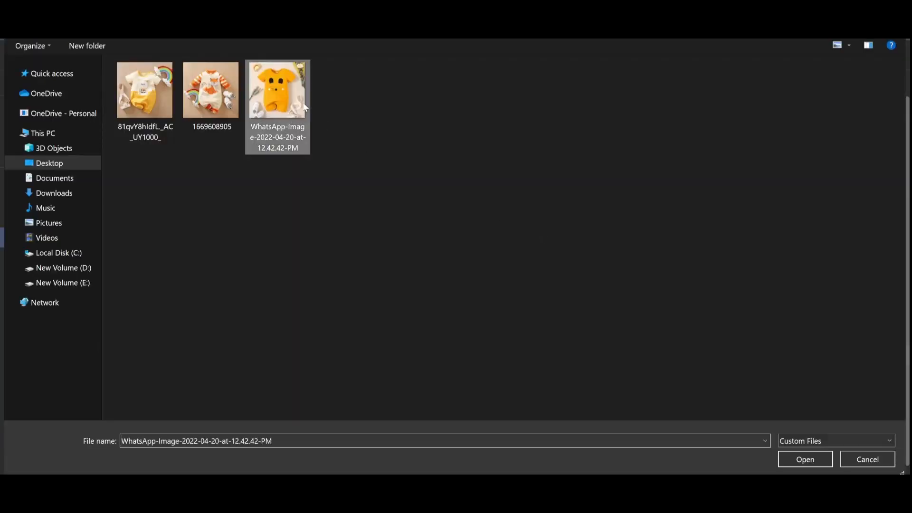
{"action": "double_click", "coordinate": [277, 106]}
{"action": "left_click", "coordinate": [717, 294]}
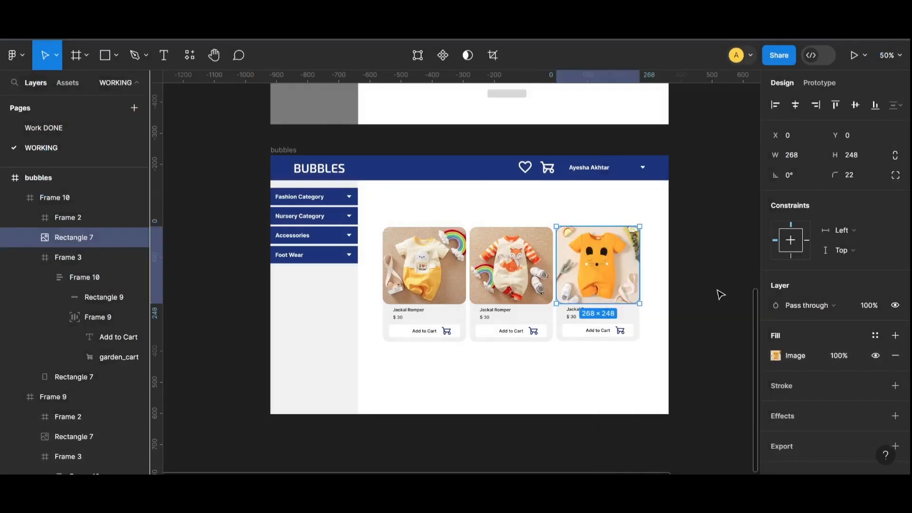
- Rename the middle card's product to Foxxy Romper
{"action": "key", "text": "shift+0"}
{"action": "scroll", "coordinate": [558, 372], "scroll_direction": "right", "scroll_amount": 3}
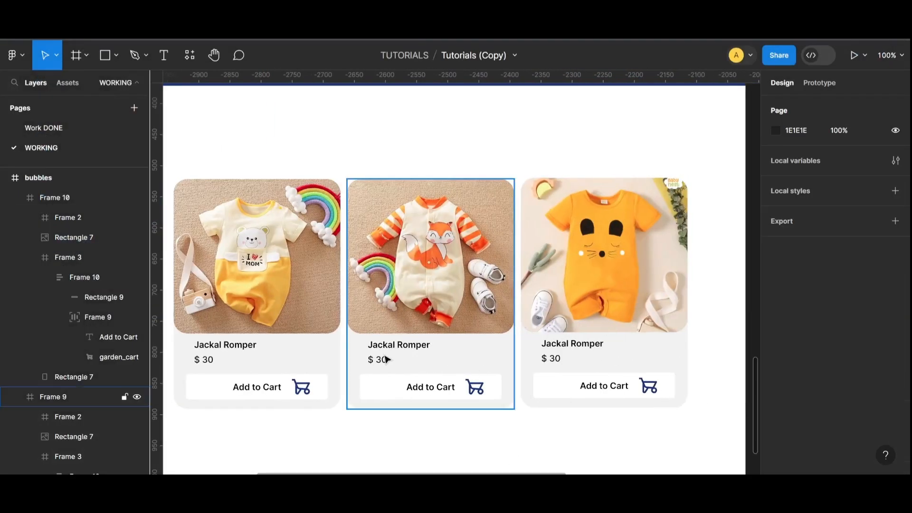
{"action": "double_click", "coordinate": [388, 346]}
{"action": "key", "text": "Return"}
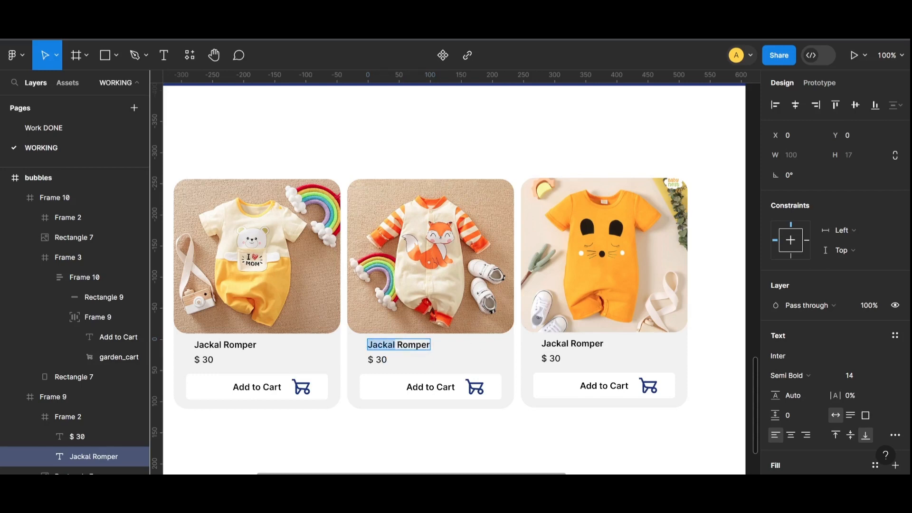
{"action": "key", "text": "Caps_Lock"}
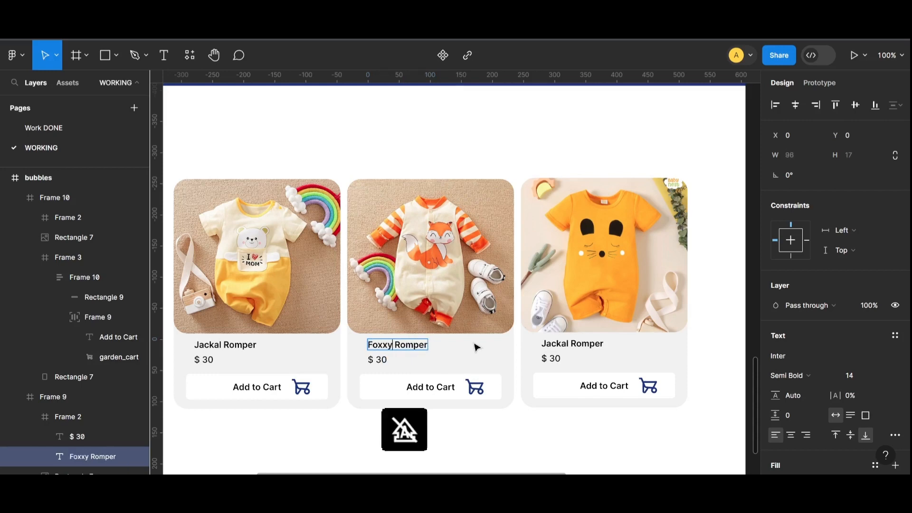
{"action": "left_click", "coordinate": [560, 346]}
- Name the third card Kitty Romper and set the prices to $ 35 and $ 25
{"action": "double_click", "coordinate": [572, 344]}
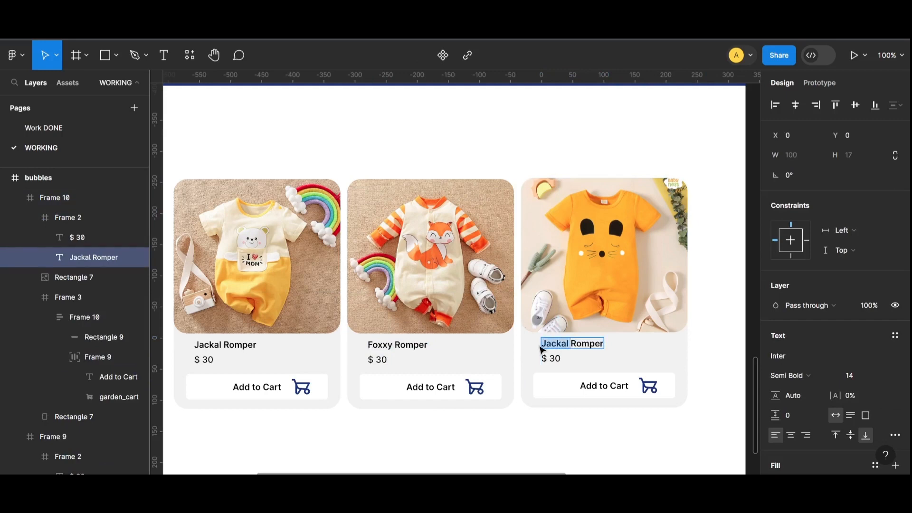
{"action": "key", "text": "Caps_Lock"}
{"action": "type", "text": "Kitty"}
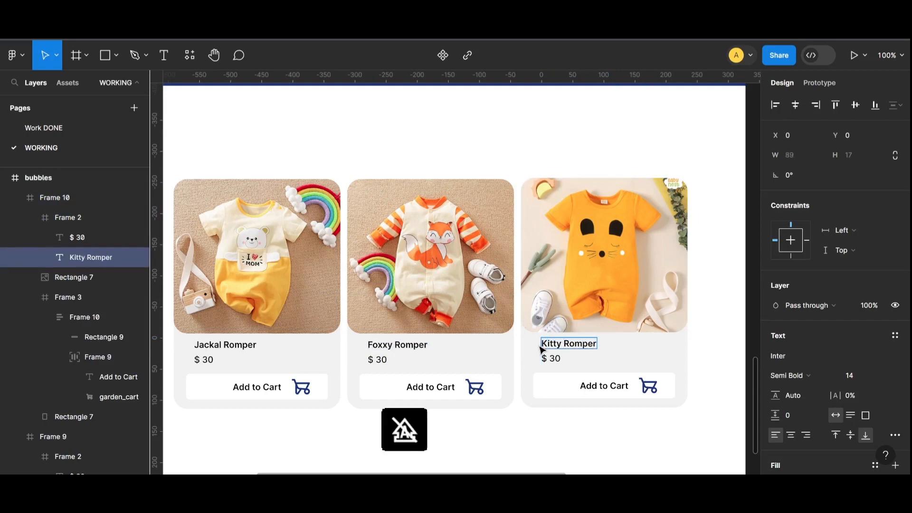
{"action": "double_click", "coordinate": [555, 358]}
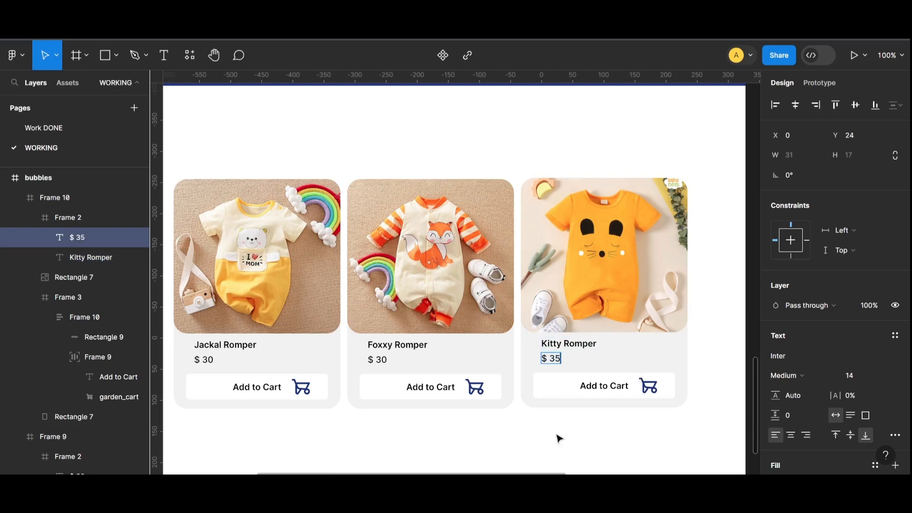
{"action": "double_click", "coordinate": [377, 360]}
{"action": "left_click", "coordinate": [545, 434]}
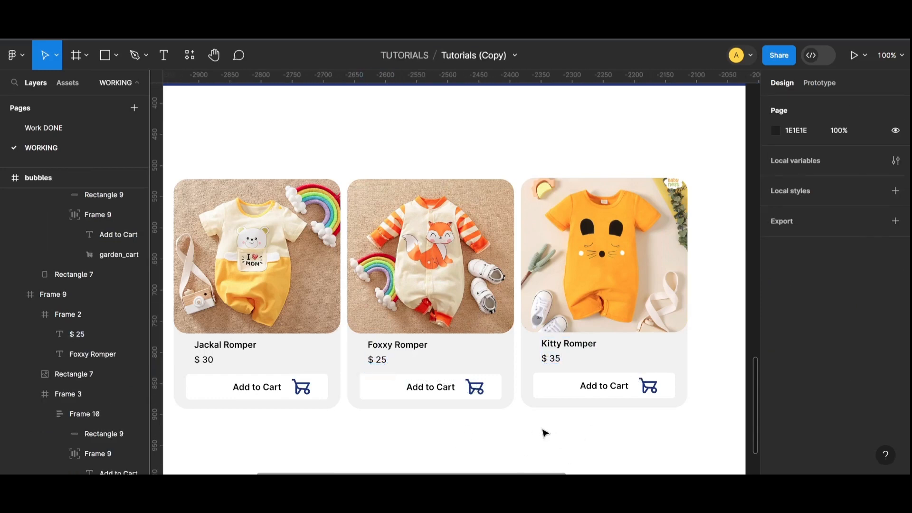
{"action": "key", "text": "minus"}
- Bring the wireframe's carousel dots and bar down under the product cards
{"action": "scroll", "coordinate": [587, 427], "scroll_direction": "up", "scroll_amount": 5}
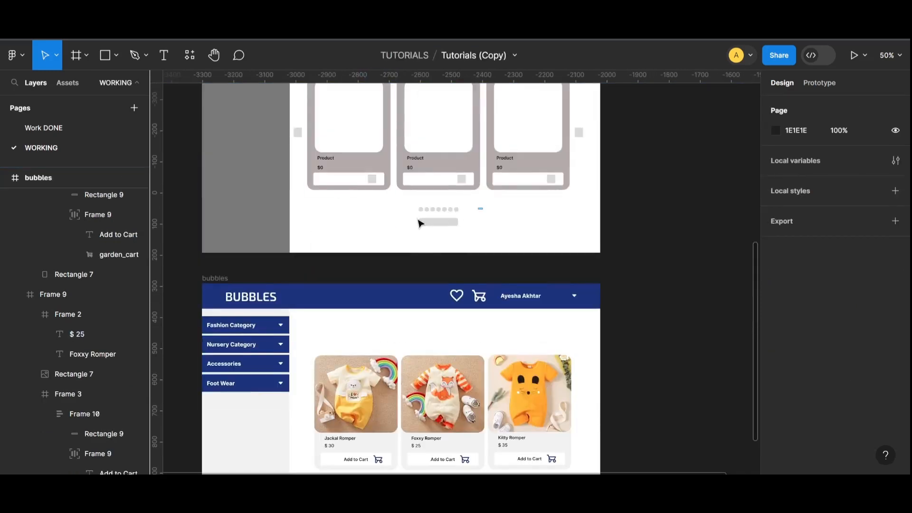
{"action": "left_click_drag", "start_coordinate": [420, 222], "coordinate": [445, 367]}
{"action": "scroll", "coordinate": [442, 332], "scroll_direction": "down", "scroll_amount": 3}
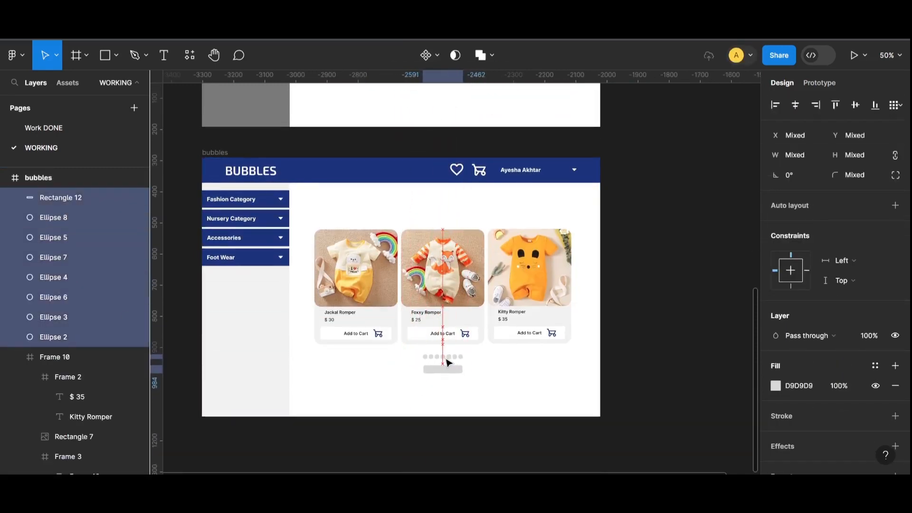
{"action": "left_click", "coordinate": [527, 395]}
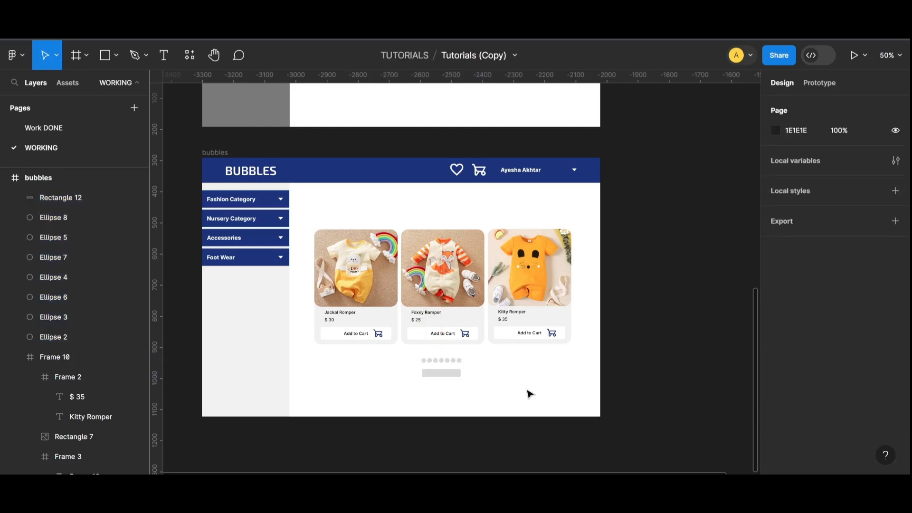
{"action": "scroll", "coordinate": [522, 392], "scroll_direction": "up", "scroll_amount": 1}
{"action": "key", "text": "shift+0"}
{"action": "scroll", "coordinate": [475, 366], "scroll_direction": "down", "scroll_amount": 5}
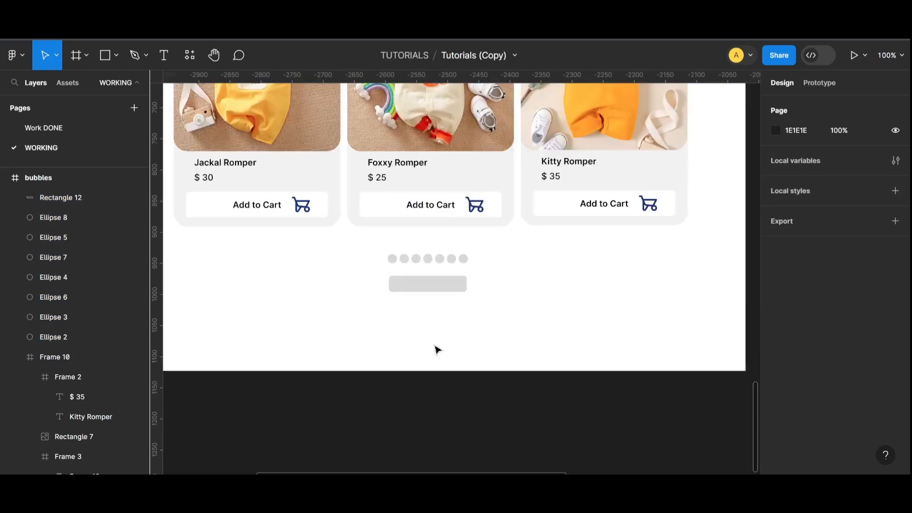
- Colour the third carousel dot (Ellipse 8) dark blue 123E7F
{"action": "double_click", "coordinate": [418, 261]}
{"action": "left_click", "coordinate": [775, 296]}
{"action": "left_click", "coordinate": [702, 412]}
{"action": "left_click_drag", "start_coordinate": [705, 419], "coordinate": [682, 113]}
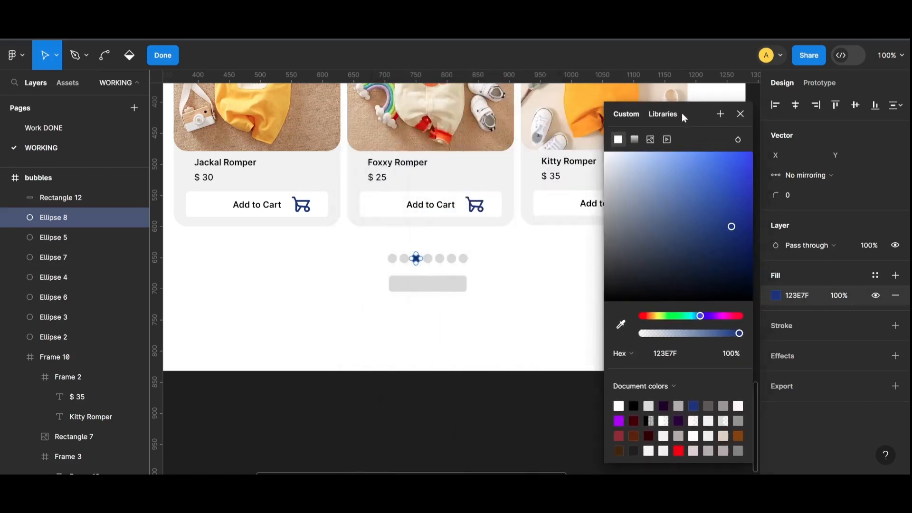
{"action": "left_click", "coordinate": [489, 356]}
{"action": "left_click", "coordinate": [491, 359]}
- Give the bar beneath the dots a dark blue 123E7F fill
{"action": "scroll", "coordinate": [315, 328], "scroll_direction": "up", "scroll_amount": 3}
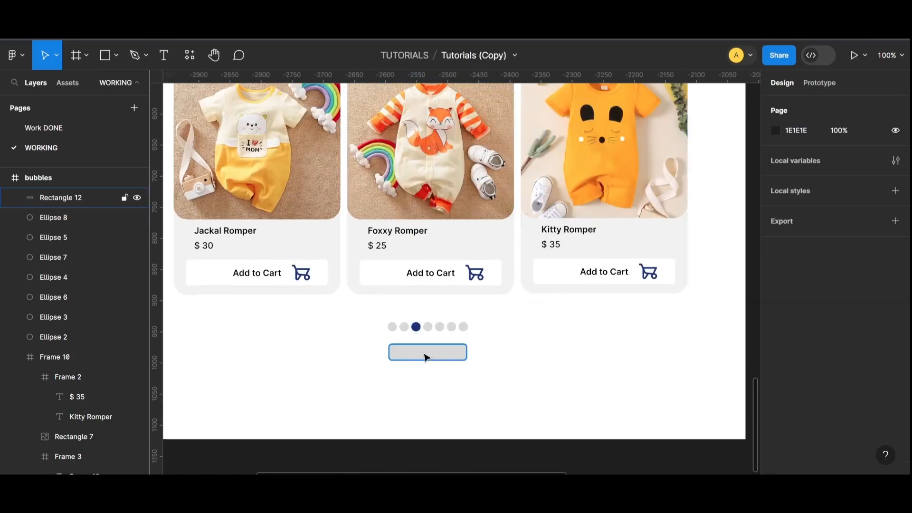
{"action": "left_click", "coordinate": [426, 355]}
{"action": "left_click", "coordinate": [775, 355]}
{"action": "left_click_drag", "start_coordinate": [613, 180], "coordinate": [611, 234]}
{"action": "left_click", "coordinate": [701, 412]}
{"action": "left_click", "coordinate": [573, 384]}
- Make the dark blue bar taller
{"action": "scroll", "coordinate": [540, 386], "scroll_direction": "up", "scroll_amount": 1}
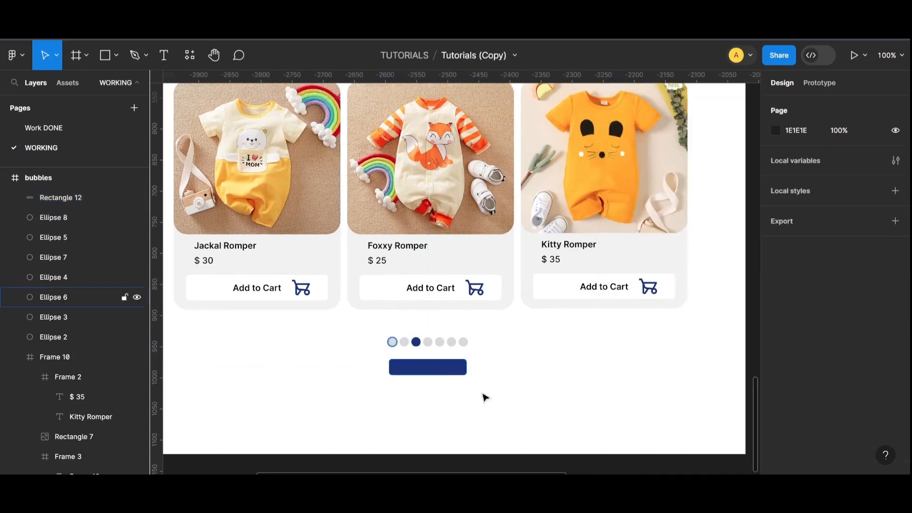
{"action": "left_click", "coordinate": [428, 367]}
{"action": "left_click_drag", "start_coordinate": [428, 375], "coordinate": [426, 382]}
{"action": "left_click", "coordinate": [381, 315]}
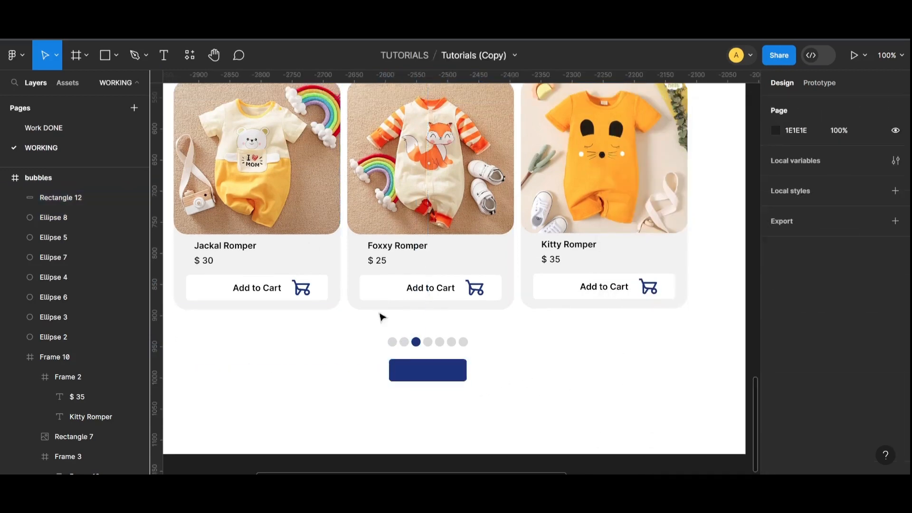
- Add a centred 'View all' label on the blue bar
{"action": "left_click", "coordinate": [164, 62]}
{"action": "key", "text": "ctrl+equal"}
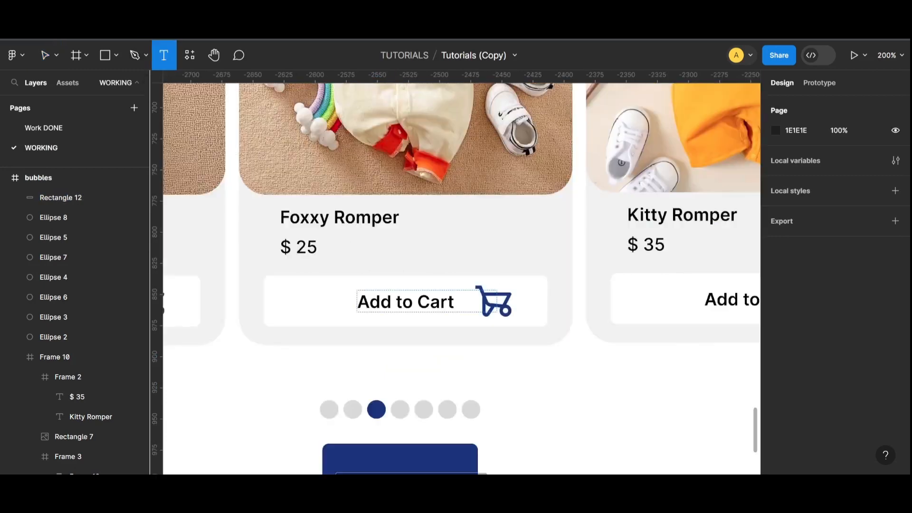
{"action": "scroll", "coordinate": [344, 193], "scroll_direction": "down", "scroll_amount": 5}
{"action": "left_click", "coordinate": [344, 193]}
{"action": "key", "text": "Caps_Lock"}
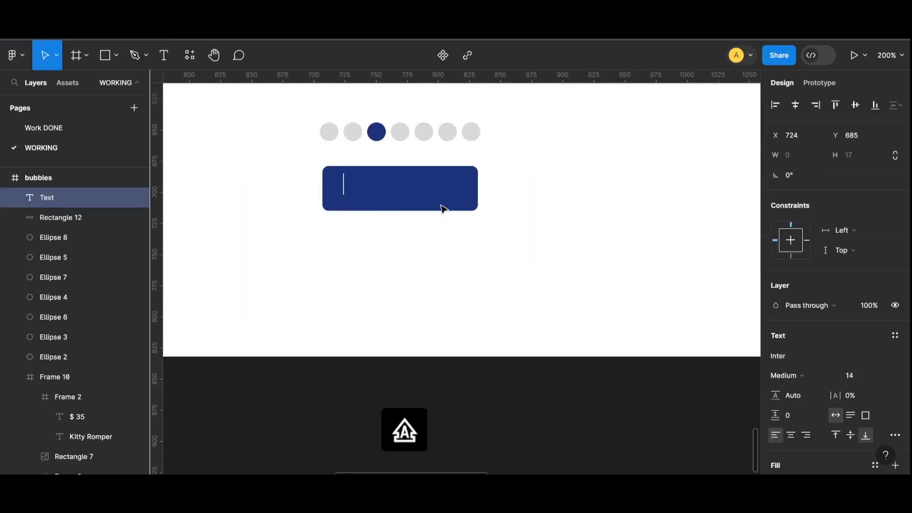
{"action": "type", "text": "View all"}
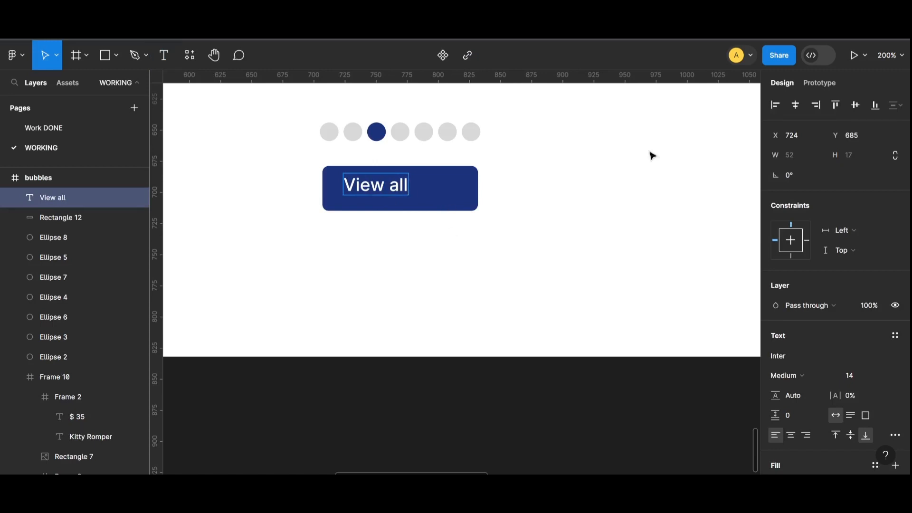
{"action": "left_click", "coordinate": [795, 105]}
{"action": "left_click_drag", "start_coordinate": [400, 189], "coordinate": [420, 194]}
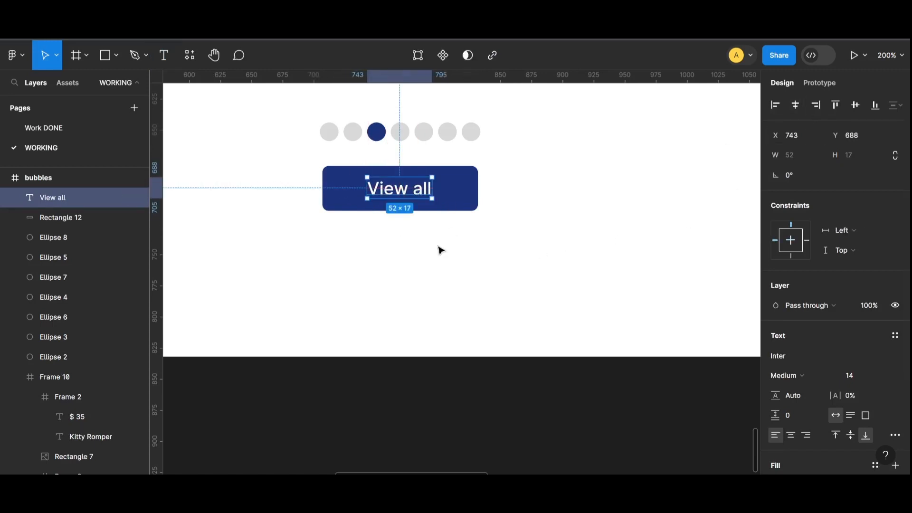
- Wrap the View all label and bar together in auto layout
{"action": "left_click_drag", "start_coordinate": [441, 251], "coordinate": [342, 190]}
{"action": "key", "text": "shift+a"}
{"action": "left_click", "coordinate": [615, 247]}
{"action": "scroll", "coordinate": [615, 247], "scroll_direction": "up", "scroll_amount": 3}
{"action": "key", "text": "ctrl+minus"}
{"action": "key", "text": "ctrl+minus"}
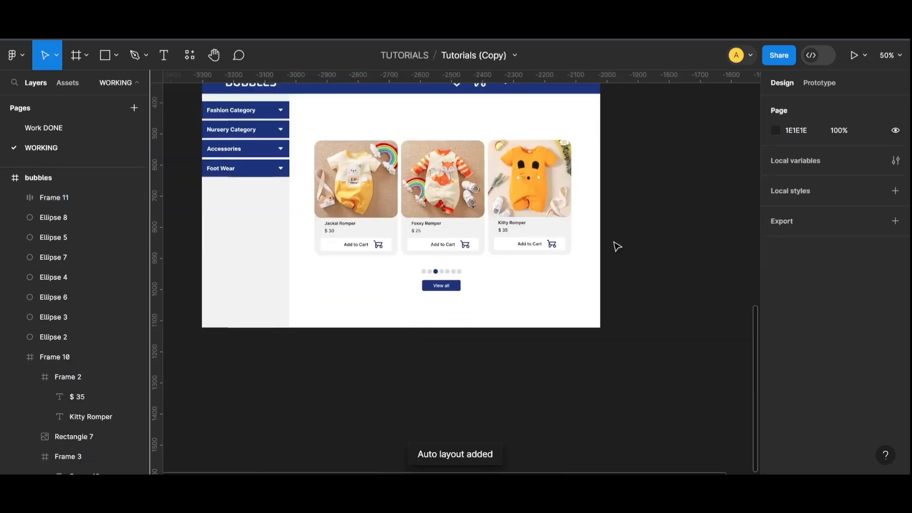
{"action": "scroll", "coordinate": [634, 242], "scroll_direction": "up", "scroll_amount": 10}
- Carry the arrow_right_alt icon down toward the View all button
{"action": "left_click_drag", "start_coordinate": [743, 257], "coordinate": [715, 278]}
{"action": "left_click_drag", "start_coordinate": [726, 264], "coordinate": [668, 409]}
{"action": "scroll", "coordinate": [678, 288], "scroll_direction": "down", "scroll_amount": 7}
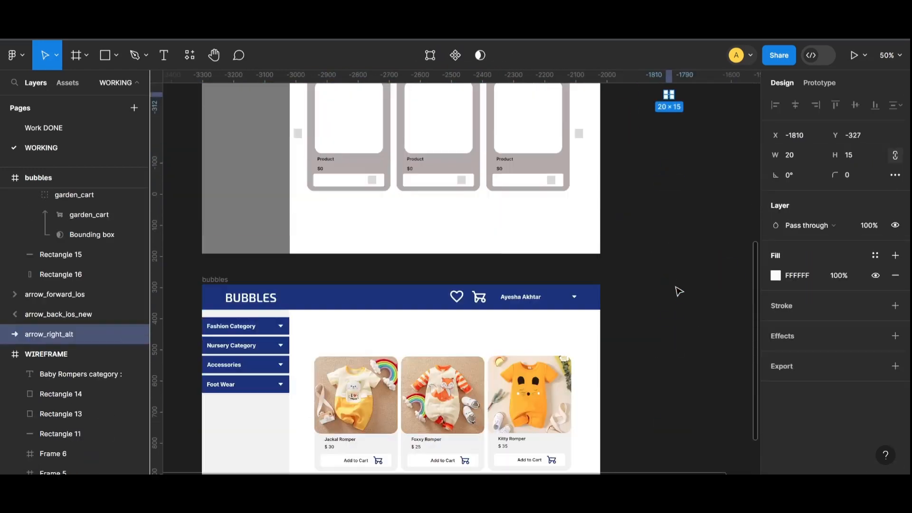
{"action": "left_click_drag", "start_coordinate": [670, 97], "coordinate": [639, 434]}
{"action": "scroll", "coordinate": [643, 250], "scroll_direction": "down", "scroll_amount": 7}
{"action": "scroll", "coordinate": [647, 160], "scroll_direction": "up", "scroll_amount": 2}
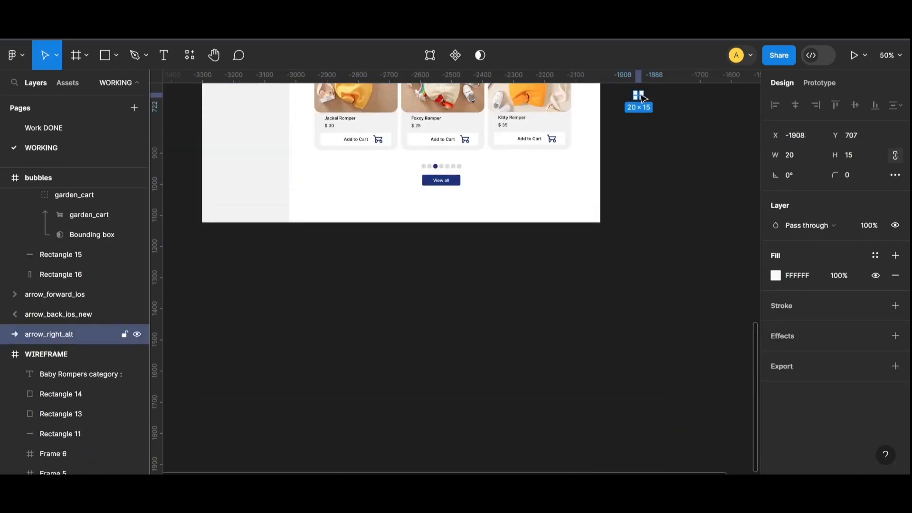
{"action": "left_click_drag", "start_coordinate": [640, 97], "coordinate": [596, 239]}
- Place the right arrow inside the View all button
{"action": "key", "text": "ctrl+plus"}
{"action": "key", "text": "ctrl+plus"}
{"action": "scroll", "coordinate": [648, 251], "scroll_direction": "up", "scroll_amount": 5}
{"action": "left_click_drag", "start_coordinate": [718, 380], "coordinate": [469, 142]}
{"action": "left_click", "coordinate": [590, 192]}
{"action": "scroll", "coordinate": [590, 193], "scroll_direction": "up", "scroll_amount": 1}
{"action": "key", "text": "ctrl+minus"}
{"action": "scroll", "coordinate": [607, 246], "scroll_direction": "up", "scroll_amount": 2}
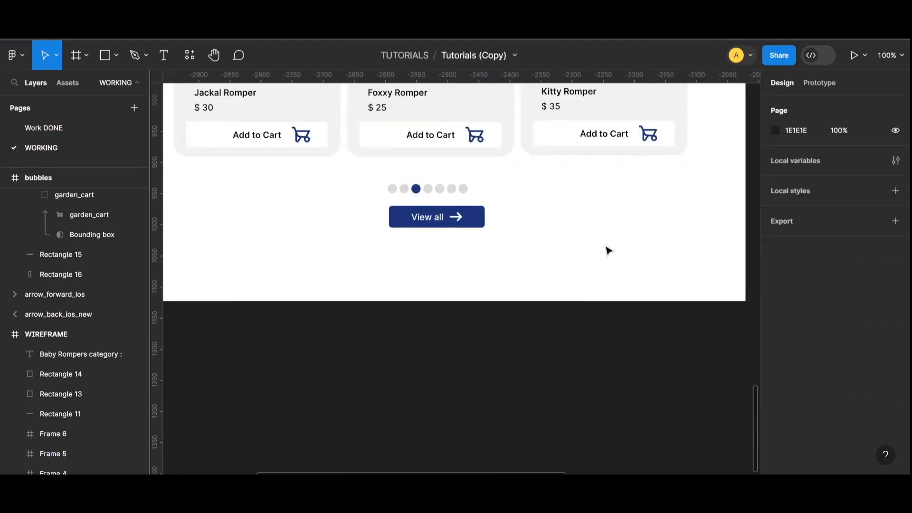
- Set the arrow icon's width to 15
{"action": "left_click", "coordinate": [459, 235]}
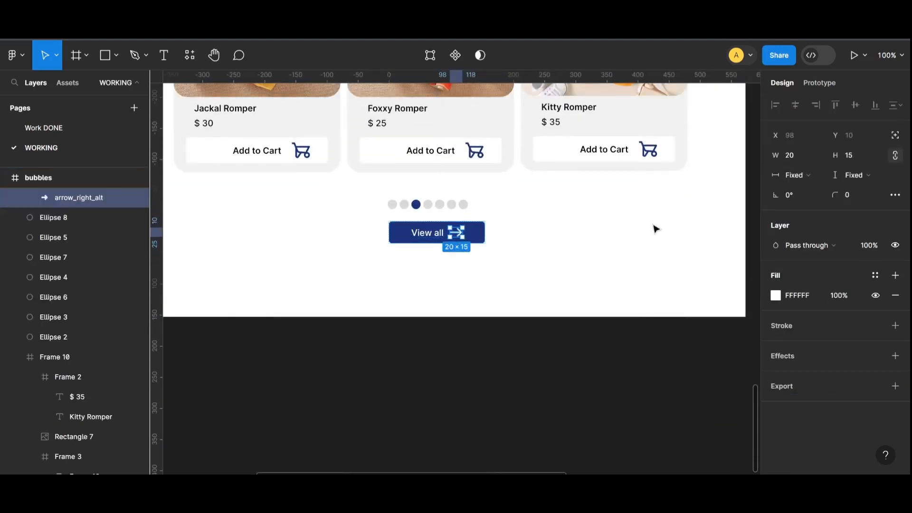
{"action": "left_click", "coordinate": [798, 155]}
{"action": "type", "text": "15"}
{"action": "key", "text": "Return"}
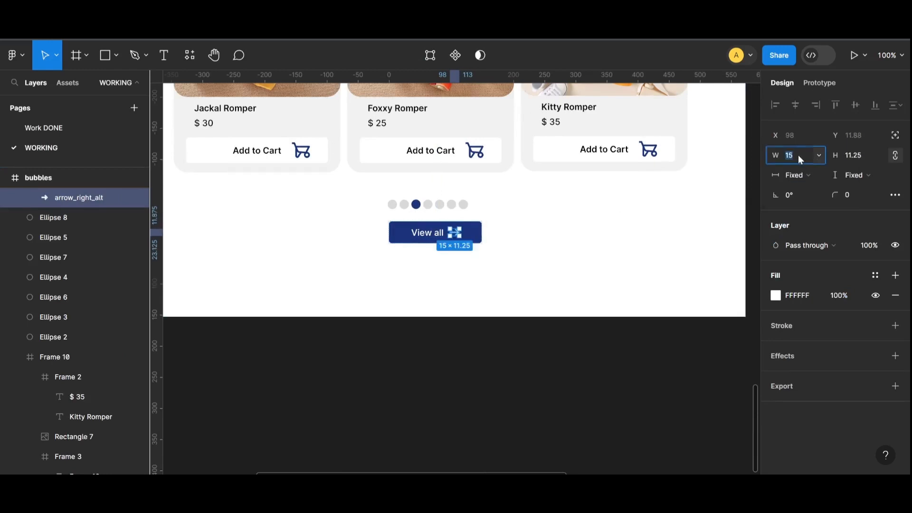
{"action": "left_click", "coordinate": [495, 369]}
{"action": "key", "text": "ctrl+minus"}
{"action": "scroll", "coordinate": [593, 340], "scroll_direction": "up", "scroll_amount": 3}
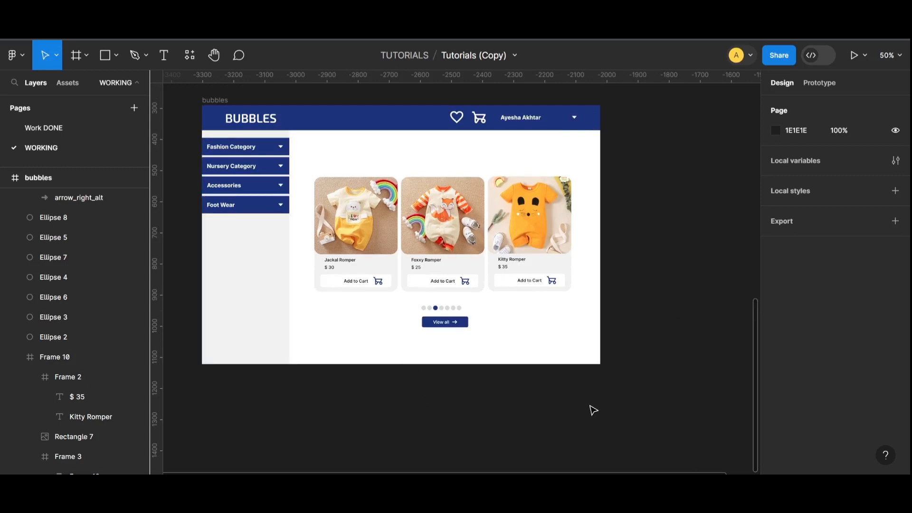
- Drag the Baby Rompers category heading into the bubbles frame
{"action": "left_click_drag", "start_coordinate": [628, 165], "coordinate": [311, 331]}
{"action": "left_click", "coordinate": [606, 384]}
{"action": "scroll", "coordinate": [440, 306], "scroll_direction": "up", "scroll_amount": 10}
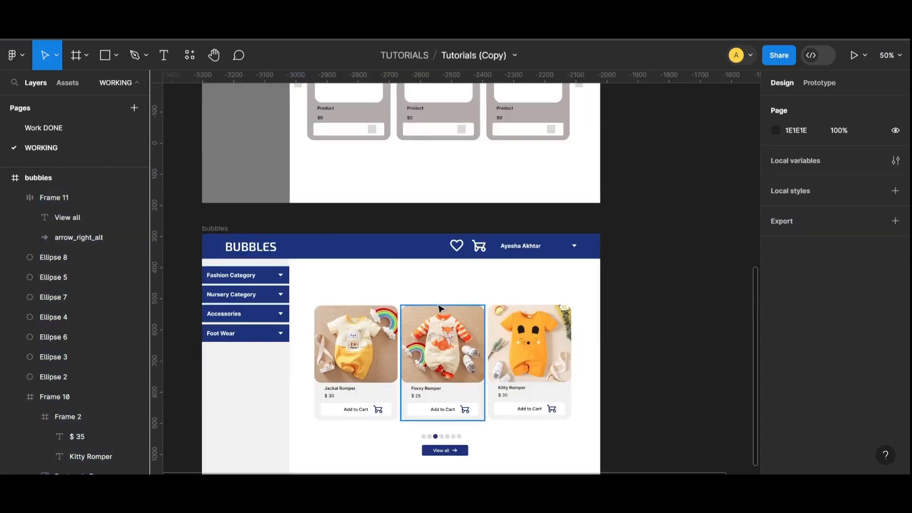
{"action": "left_click", "coordinate": [346, 119]}
{"action": "left_click_drag", "start_coordinate": [345, 120], "coordinate": [353, 404]}
- Set the Baby Rompers heading's font size to 19
{"action": "scroll", "coordinate": [459, 285], "scroll_direction": "down", "scroll_amount": 3}
{"action": "scroll", "coordinate": [460, 285], "scroll_direction": "up", "scroll_amount": 5}
{"action": "scroll", "coordinate": [460, 285], "scroll_direction": "down", "scroll_amount": 1}
{"action": "scroll", "coordinate": [460, 285], "scroll_direction": "left", "scroll_amount": 3}
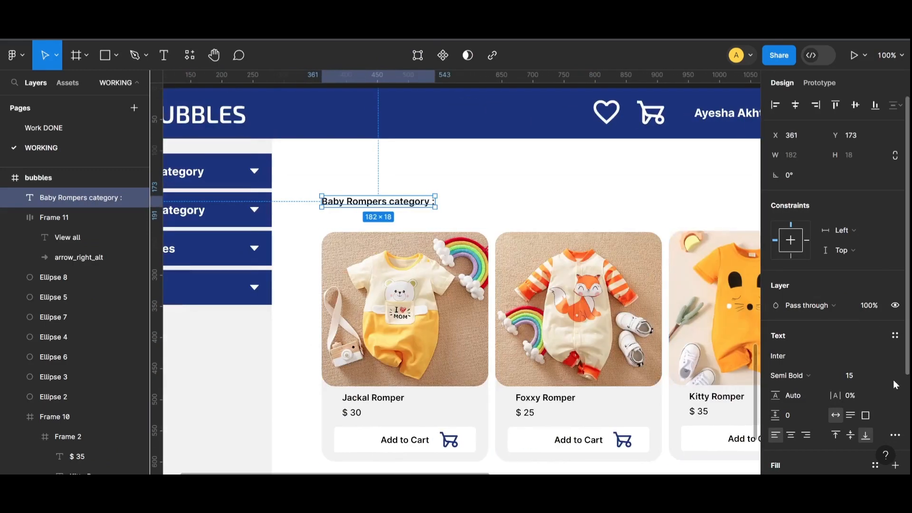
{"action": "left_click", "coordinate": [857, 377]}
{"action": "type", "text": "18"}
{"action": "key", "text": "Return"}
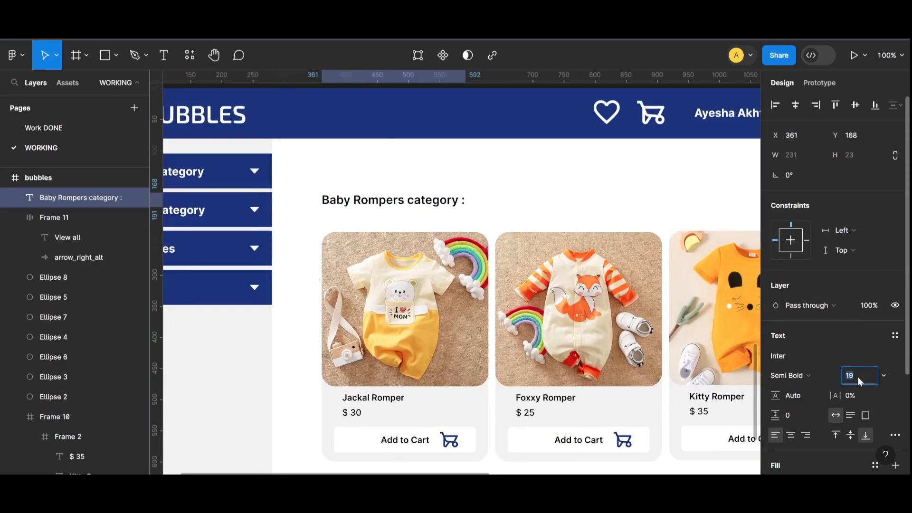
{"action": "key", "text": "Up"}
- Capitalise 'Category' in the heading and align it with the product cards
{"action": "double_click", "coordinate": [407, 200]}
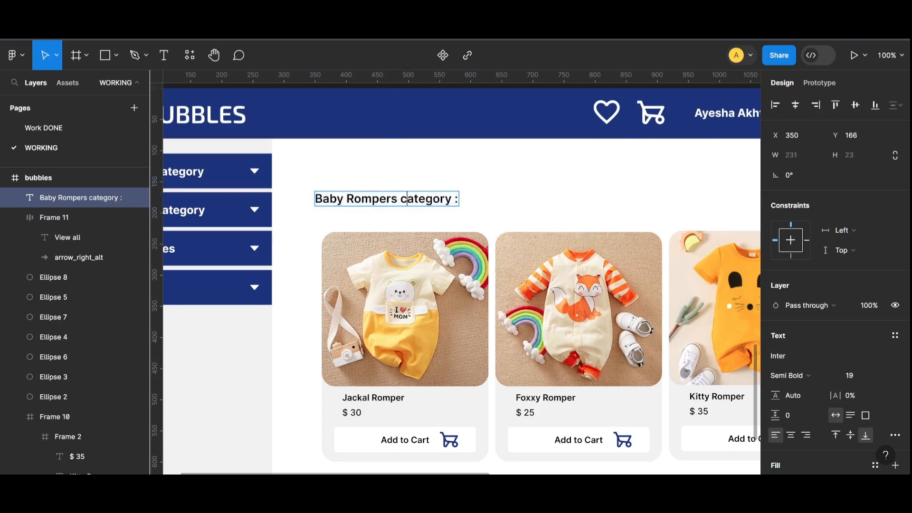
{"action": "type", "text": "C"}
{"action": "key", "text": "Escape"}
{"action": "left_click_drag", "start_coordinate": [425, 200], "coordinate": [431, 202]}
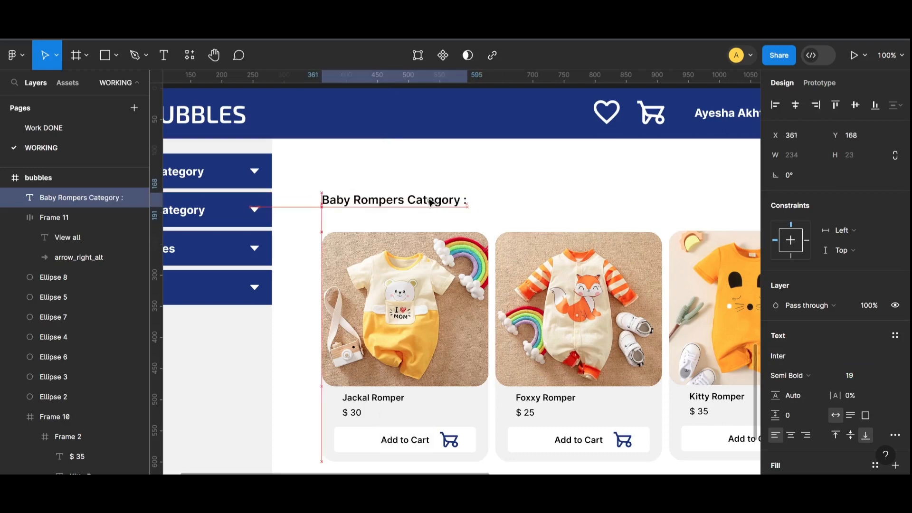
{"action": "left_click", "coordinate": [527, 209]}
{"action": "key", "text": "ctrl+minus"}
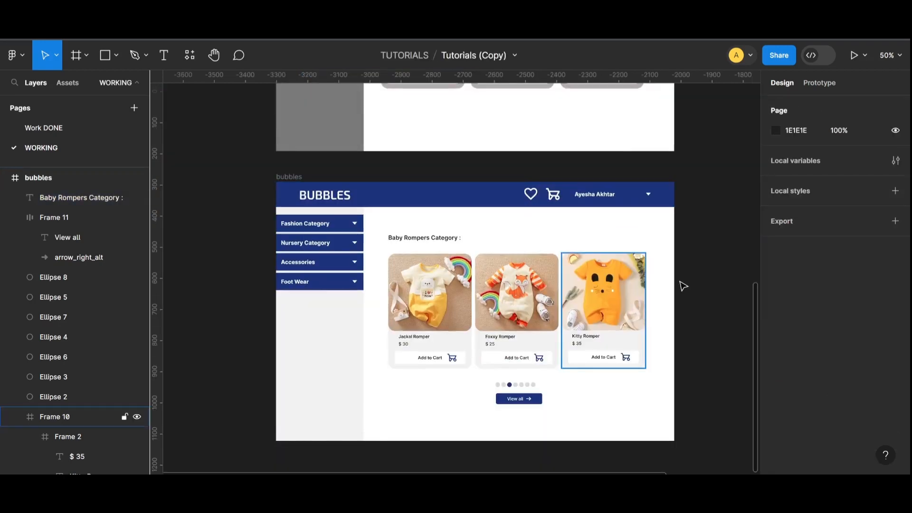
{"action": "scroll", "coordinate": [729, 269], "scroll_direction": "down", "scroll_amount": 1}
{"action": "scroll", "coordinate": [541, 295], "scroll_direction": "up", "scroll_amount": 2}
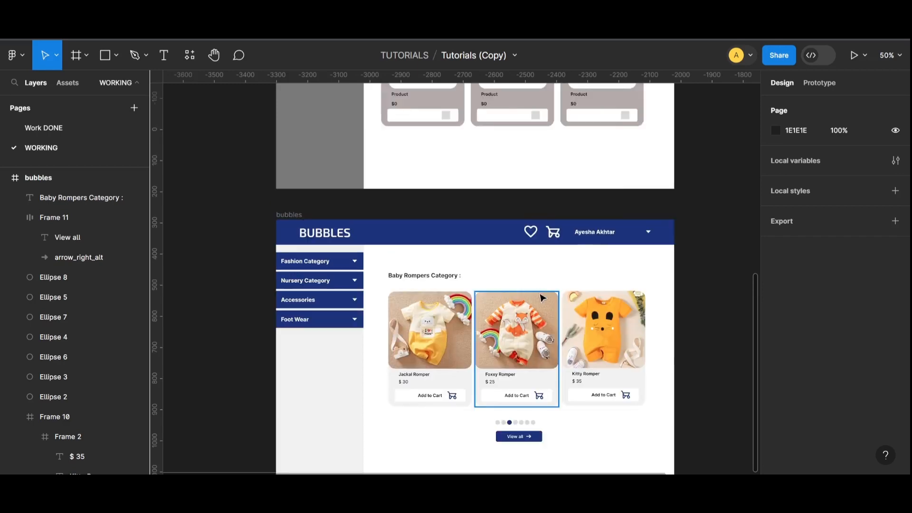
- Draw a wide rectangle strip just below the header
{"action": "left_click", "coordinate": [105, 56]}
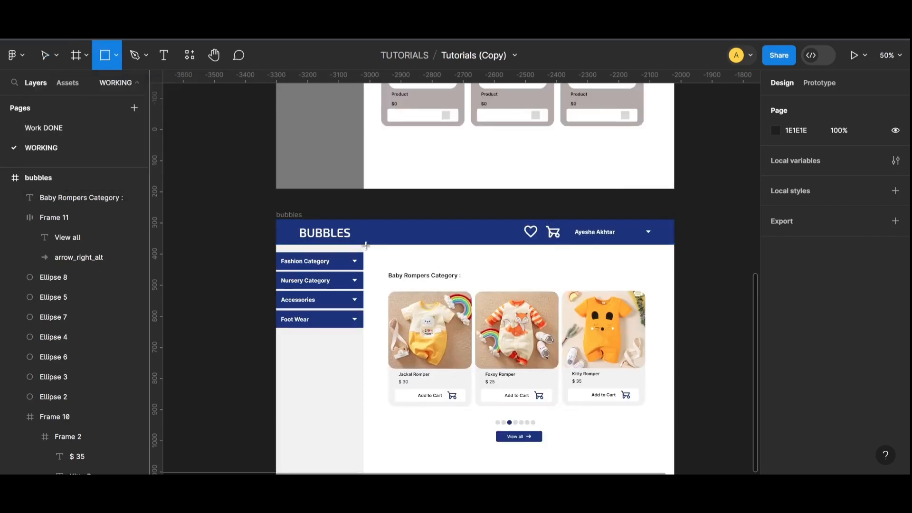
{"action": "left_click_drag", "start_coordinate": [365, 245], "coordinate": [674, 261]}
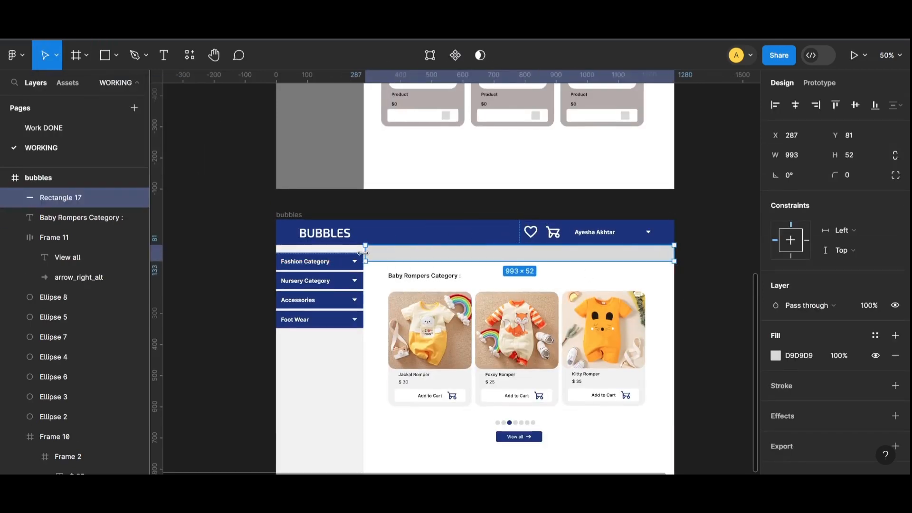
{"action": "left_click", "coordinate": [687, 288]}
{"action": "left_click", "coordinate": [546, 255]}
- Fill the strip with light blue 7BB9D4
{"action": "left_click", "coordinate": [775, 355]}
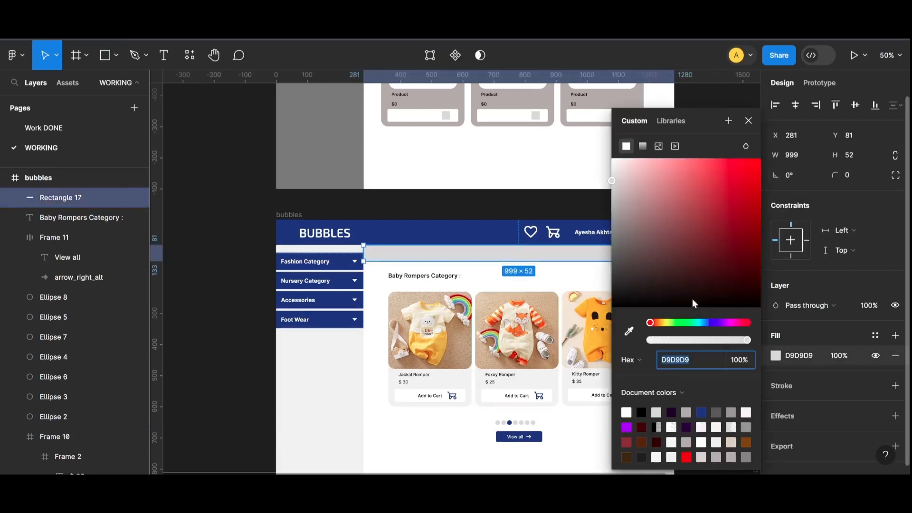
{"action": "left_click", "coordinate": [643, 166]}
{"action": "left_click_drag", "start_coordinate": [643, 169], "coordinate": [751, 249]}
{"action": "left_click", "coordinate": [680, 323]}
{"action": "left_click", "coordinate": [630, 175]}
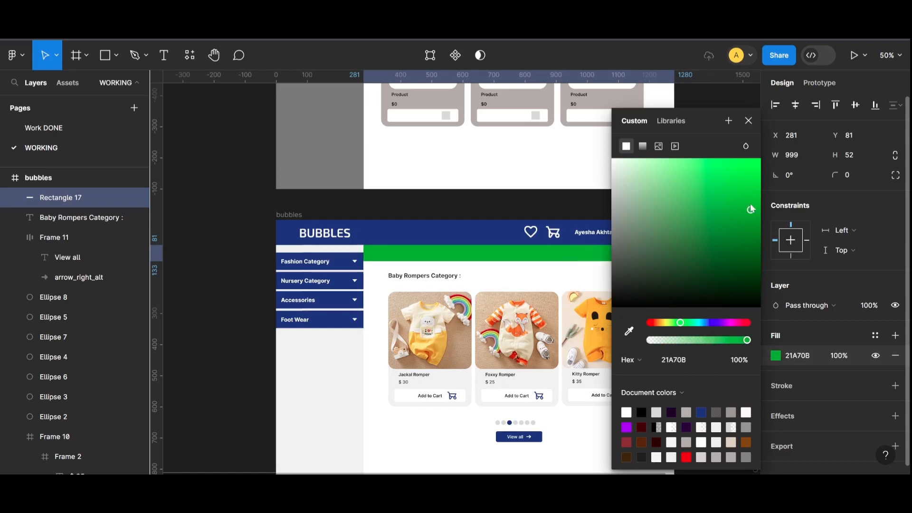
{"action": "left_click", "coordinate": [649, 323]}
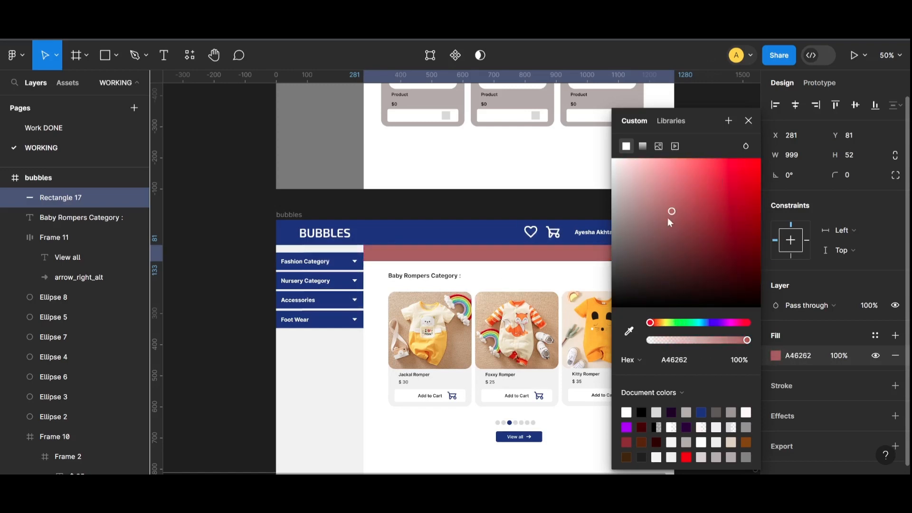
{"action": "left_click_drag", "start_coordinate": [668, 219], "coordinate": [665, 215]}
{"action": "left_click_drag", "start_coordinate": [649, 322], "coordinate": [751, 324]}
{"action": "left_click_drag", "start_coordinate": [678, 324], "coordinate": [703, 322]}
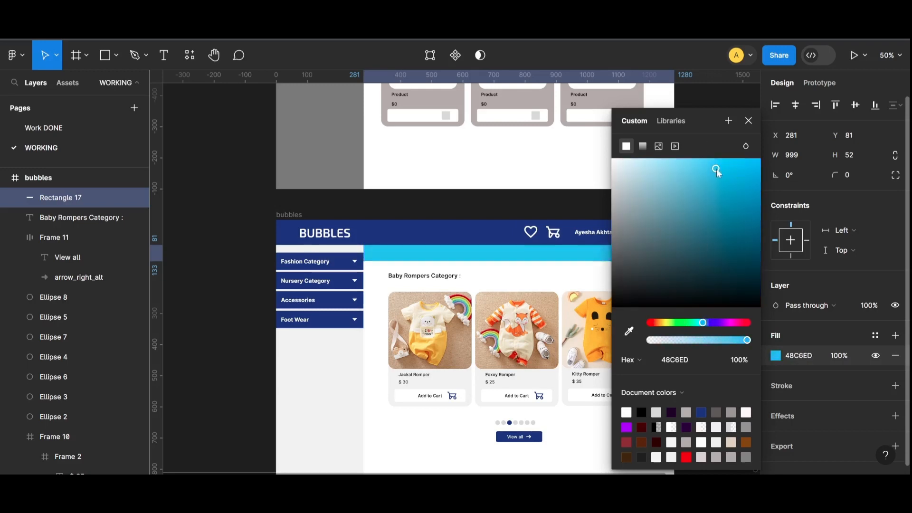
{"action": "left_click", "coordinate": [701, 411]}
{"action": "left_click_drag", "start_coordinate": [674, 181], "coordinate": [674, 184]}
{"action": "left_click", "coordinate": [704, 323]}
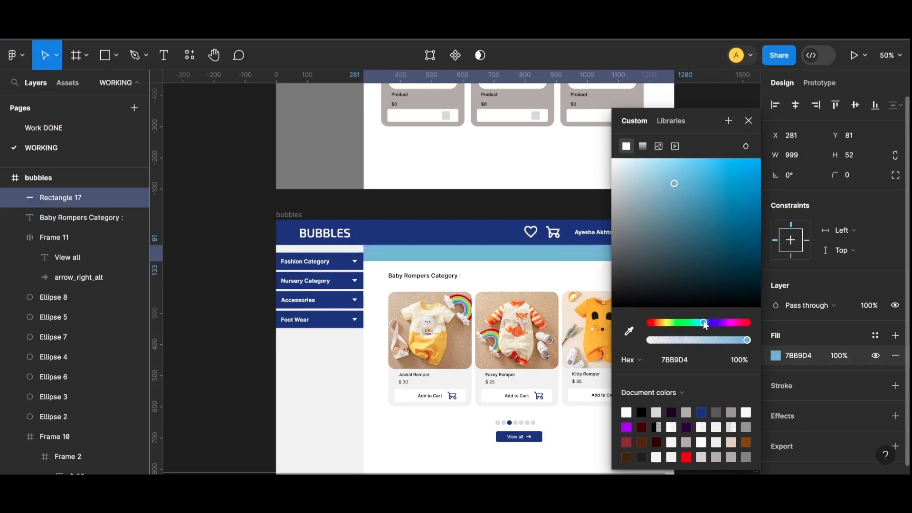
{"action": "left_click", "coordinate": [748, 121]}
- Add the banner text 'NEW ARRIVALES.......' in capitals on the strip
{"action": "key", "text": "t"}
{"action": "left_click", "coordinate": [396, 250]}
{"action": "key", "text": "ctrl+plus"}
{"action": "key", "text": "Caps_Lock"}
{"action": "type", "text": "NEW ARRIVALES.......S"}
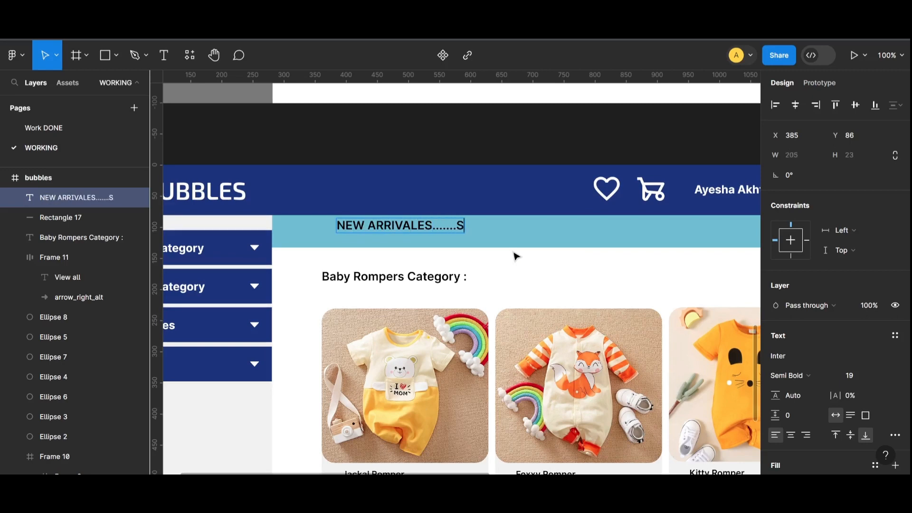
{"action": "key", "text": "BackSpace"}
{"action": "key", "text": "BackSpace"}
{"action": "key", "text": "BackSpace"}
{"action": "key", "text": "BackSpace"}
{"action": "key", "text": "BackSpace"}
{"action": "left_click_drag", "start_coordinate": [405, 228], "coordinate": [484, 238]}
{"action": "scroll", "coordinate": [807, 380], "scroll_direction": "down", "scroll_amount": 3}
- Make the banner text black and Alt-drag copies along the strip
{"action": "left_click", "coordinate": [776, 342]}
{"action": "left_click", "coordinate": [626, 411]}
{"action": "left_click", "coordinate": [393, 238]}
{"action": "left_click", "coordinate": [702, 411]}
{"action": "left_click", "coordinate": [640, 412]}
{"action": "left_click", "coordinate": [393, 238]}
{"action": "left_click_drag", "start_coordinate": [484, 238], "coordinate": [605, 238], "text": "alt"}
{"action": "key", "text": "Escape"}
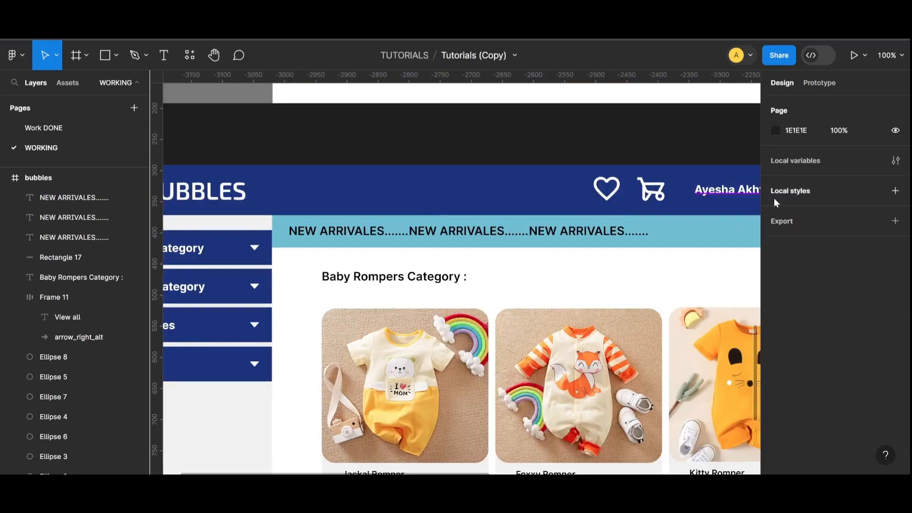
- Place another copy of the banner text further along the bar
{"action": "left_click", "coordinate": [589, 233]}
{"action": "scroll", "coordinate": [510, 463], "scroll_direction": "right", "scroll_amount": 2}
{"action": "scroll", "coordinate": [507, 460], "scroll_direction": "right", "scroll_amount": 4}
{"action": "left_click_drag", "start_coordinate": [344, 232], "coordinate": [584, 233], "text": "alt"}
{"action": "left_click", "coordinate": [582, 311]}
- Move both carousel arrow icons into the bubbles frame near the product cards
{"action": "scroll", "coordinate": [582, 311], "scroll_direction": "down", "scroll_amount": 4}
{"action": "key", "text": "ctrl+minus"}
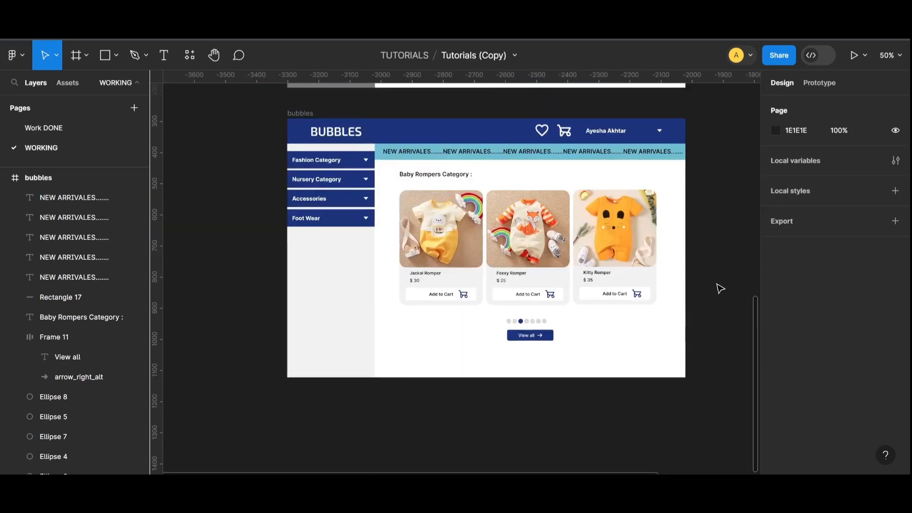
{"action": "scroll", "coordinate": [717, 289], "scroll_direction": "up", "scroll_amount": 1}
{"action": "scroll", "coordinate": [428, 237], "scroll_direction": "up", "scroll_amount": 10}
{"action": "scroll", "coordinate": [648, 346], "scroll_direction": "down", "scroll_amount": 2}
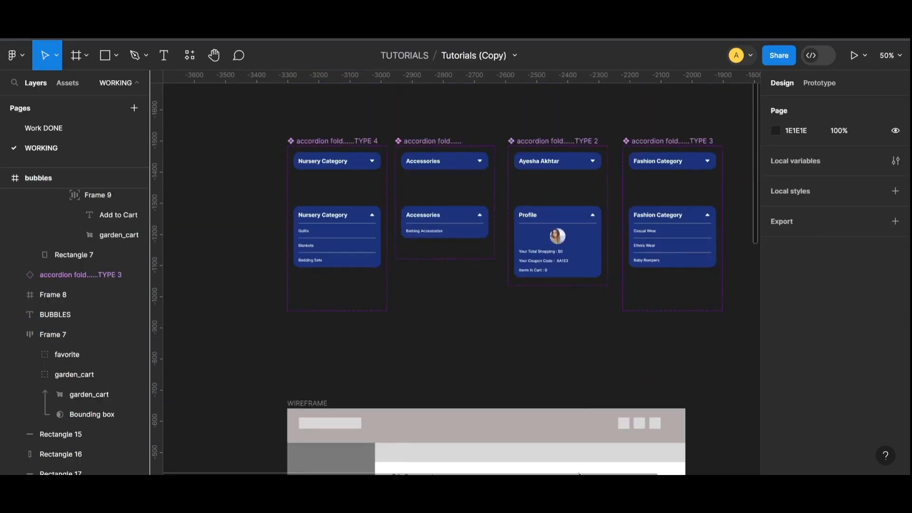
{"action": "scroll", "coordinate": [665, 427], "scroll_direction": "right", "scroll_amount": 2}
{"action": "scroll", "coordinate": [699, 470], "scroll_direction": "right", "scroll_amount": 1}
{"action": "left_click_drag", "start_coordinate": [678, 357], "coordinate": [583, 369]}
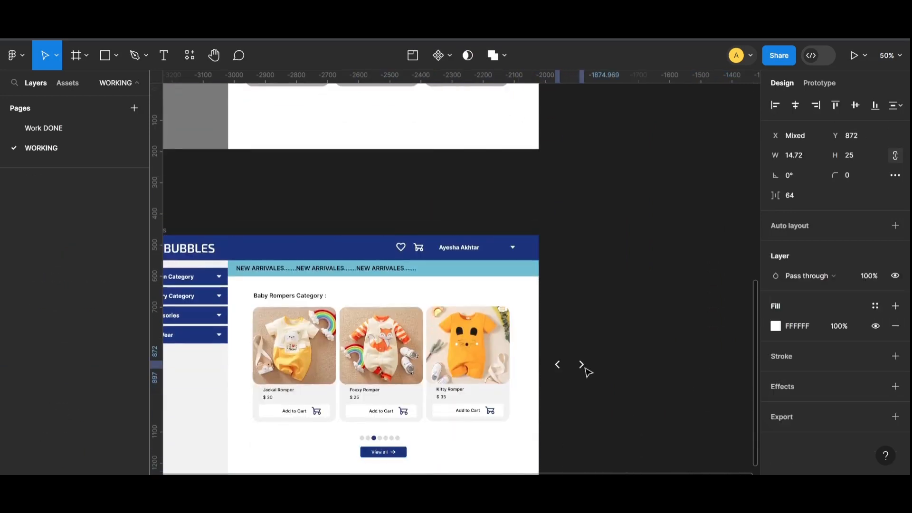
{"action": "left_click", "coordinate": [567, 370]}
- Colour the left arrow navy 123E7F and place it beside the first product card
{"action": "left_click", "coordinate": [558, 364]}
{"action": "left_click", "coordinate": [774, 280]}
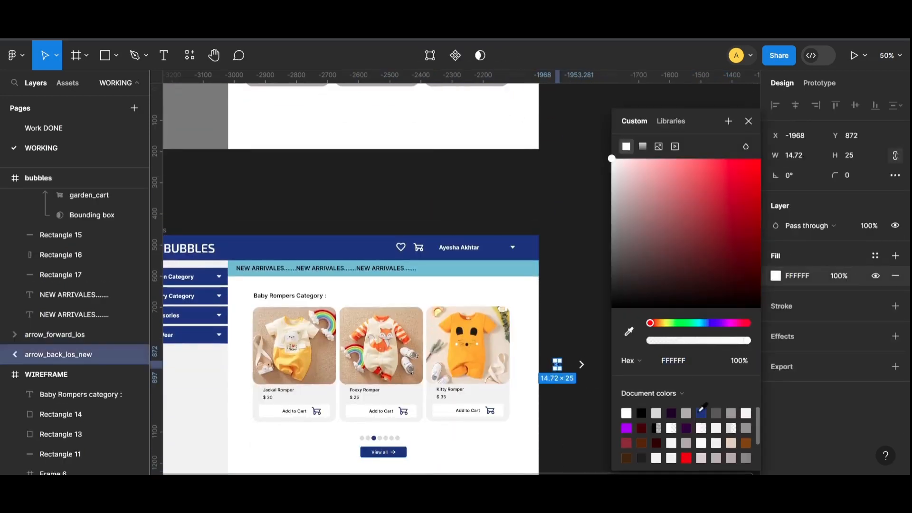
{"action": "left_click", "coordinate": [701, 413]}
{"action": "left_click", "coordinate": [589, 380]}
{"action": "left_click_drag", "start_coordinate": [560, 362], "coordinate": [244, 353]}
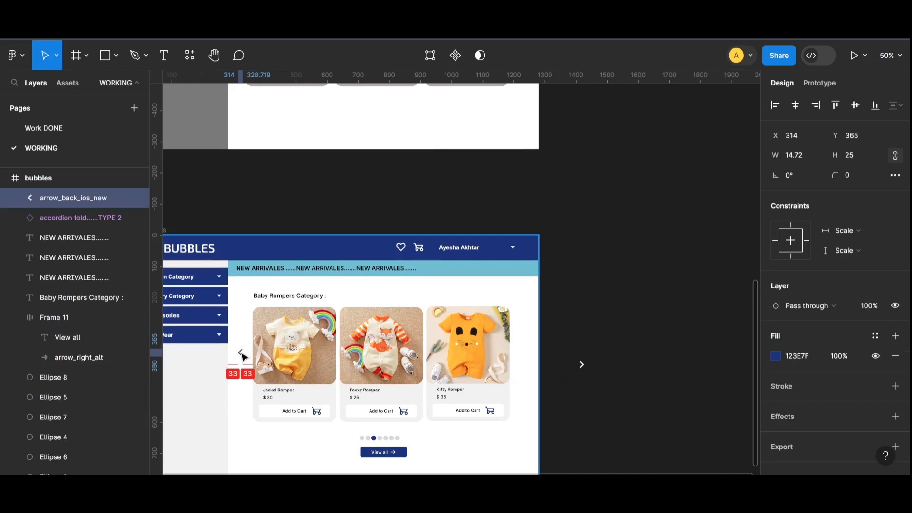
- Colour the right arrow navy 123E7F and move it beside the cards
{"action": "left_click", "coordinate": [589, 366]}
{"action": "left_click", "coordinate": [582, 365]}
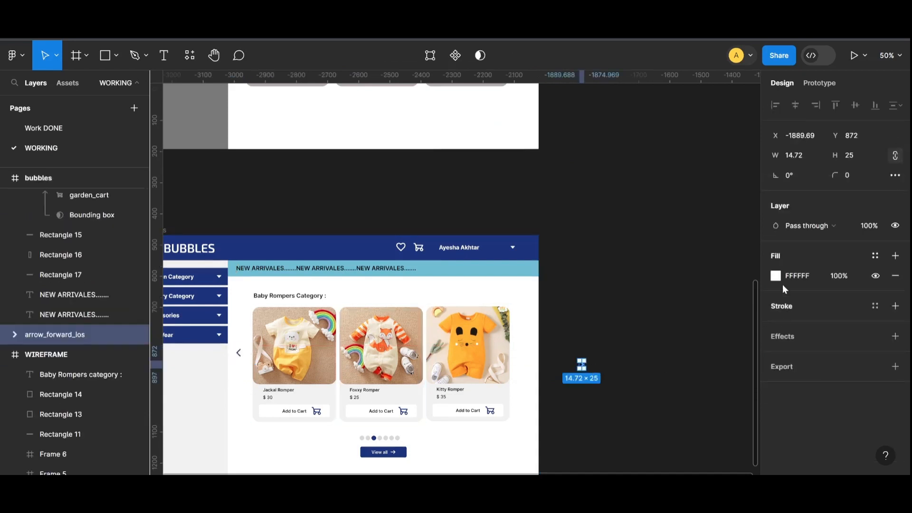
{"action": "left_click", "coordinate": [776, 276]}
{"action": "left_click", "coordinate": [687, 413]}
{"action": "left_click", "coordinate": [578, 349]}
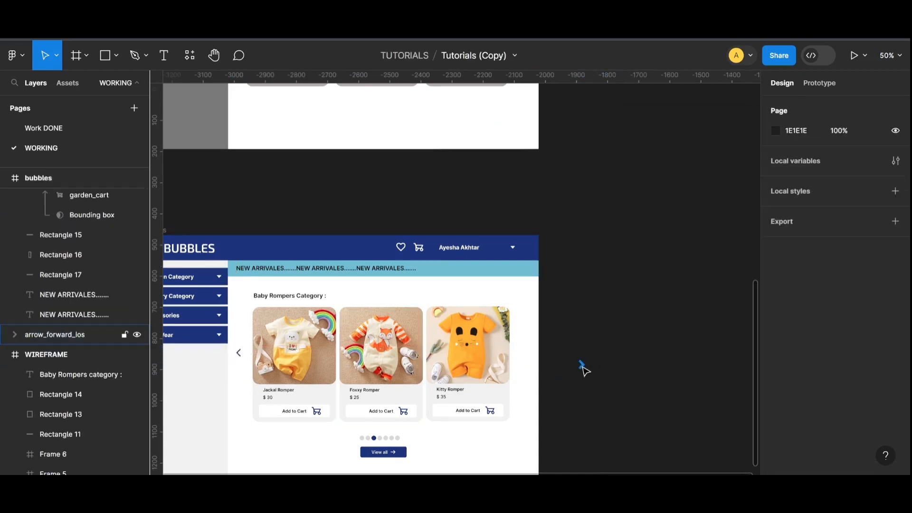
{"action": "left_click_drag", "start_coordinate": [582, 366], "coordinate": [526, 356]}
- Align both arrows level with the middle of the product cards
{"action": "key", "text": "ctrl+plus"}
{"action": "scroll", "coordinate": [554, 405], "scroll_direction": "down", "scroll_amount": 1}
{"action": "scroll", "coordinate": [555, 405], "scroll_direction": "down", "scroll_amount": 1}
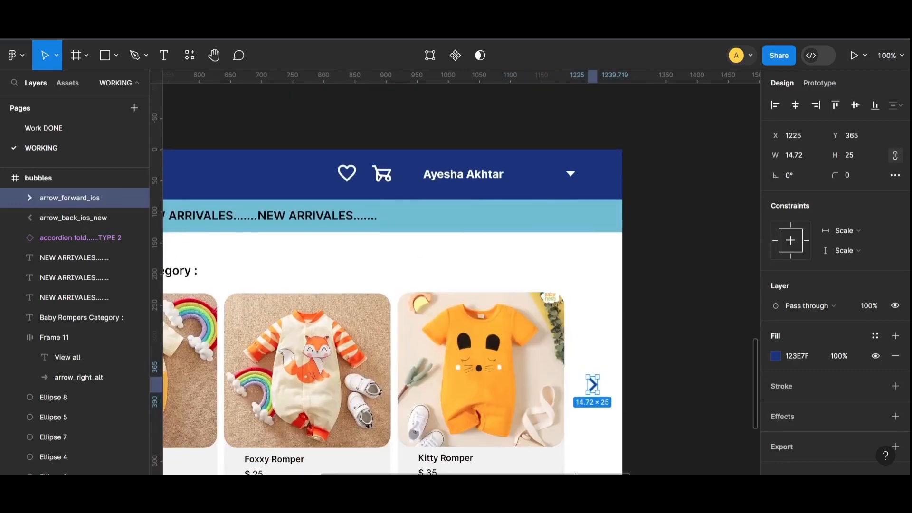
{"action": "scroll", "coordinate": [555, 405], "scroll_direction": "left", "scroll_amount": 3}
{"action": "key", "text": "ctrl+minus"}
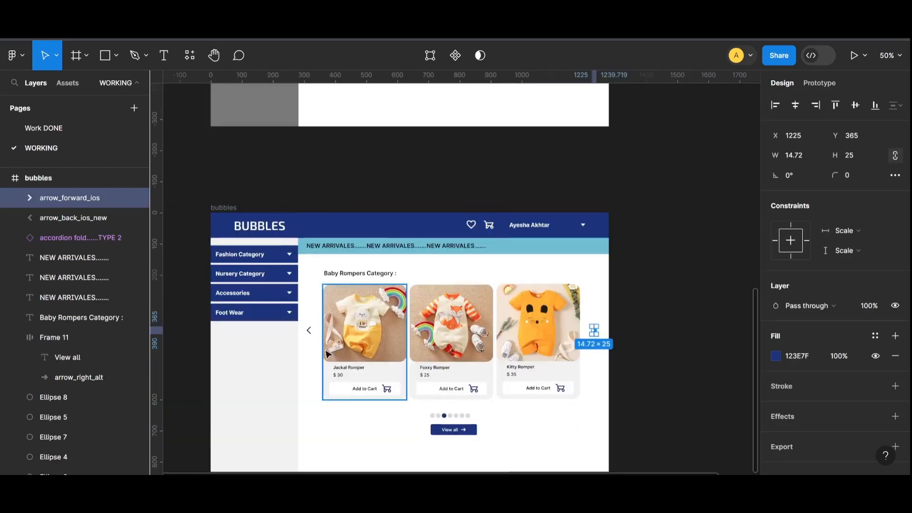
{"action": "left_click", "coordinate": [309, 331], "text": "shift"}
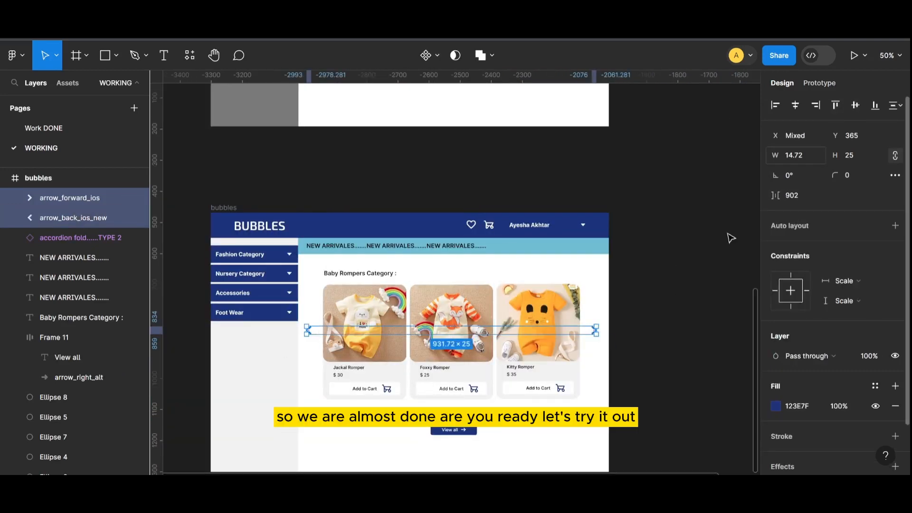
{"action": "left_click_drag", "start_coordinate": [594, 333], "coordinate": [592, 342]}
{"action": "left_click", "coordinate": [664, 359]}
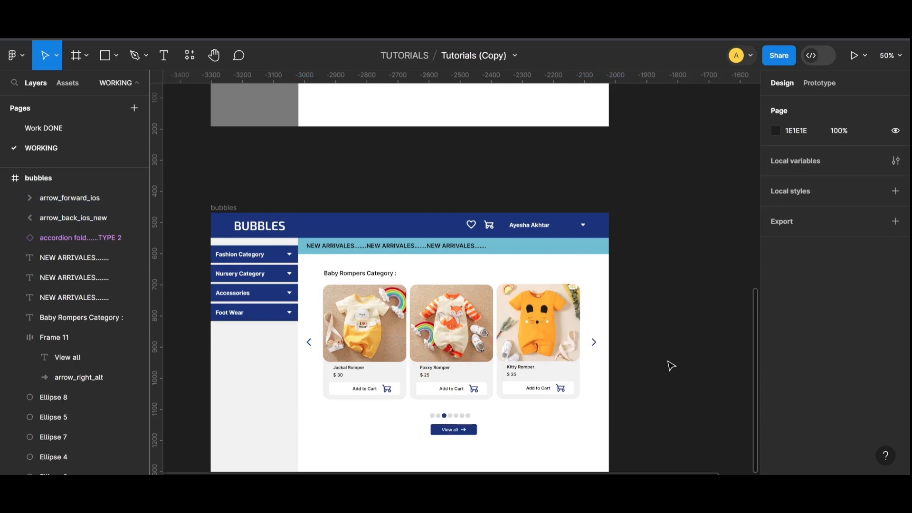
{"action": "scroll", "coordinate": [644, 329], "scroll_direction": "down", "scroll_amount": 1}
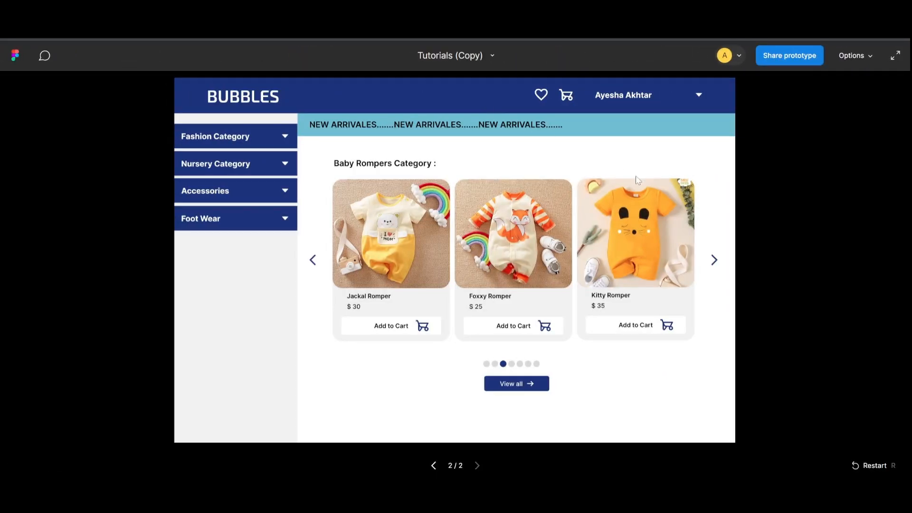
{"action": "left_click", "coordinate": [698, 103]}
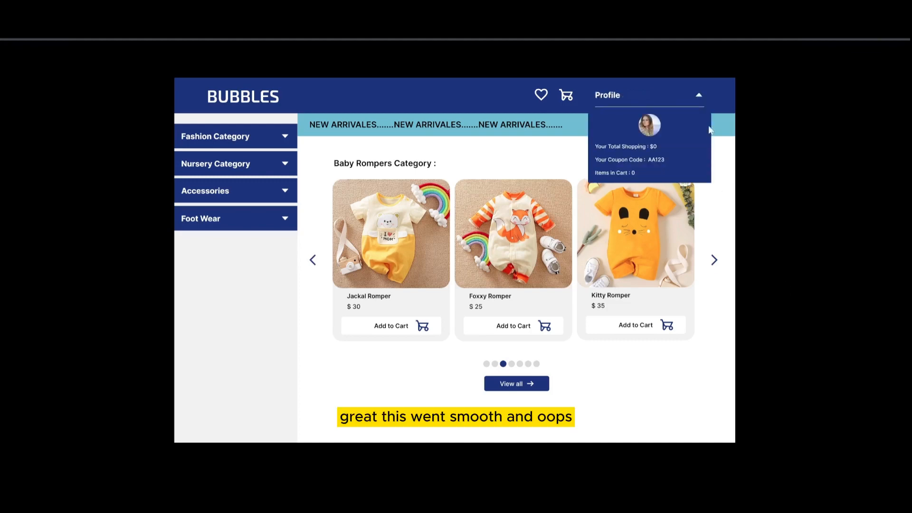
{"action": "left_click", "coordinate": [699, 98]}
{"action": "left_click", "coordinate": [700, 102]}
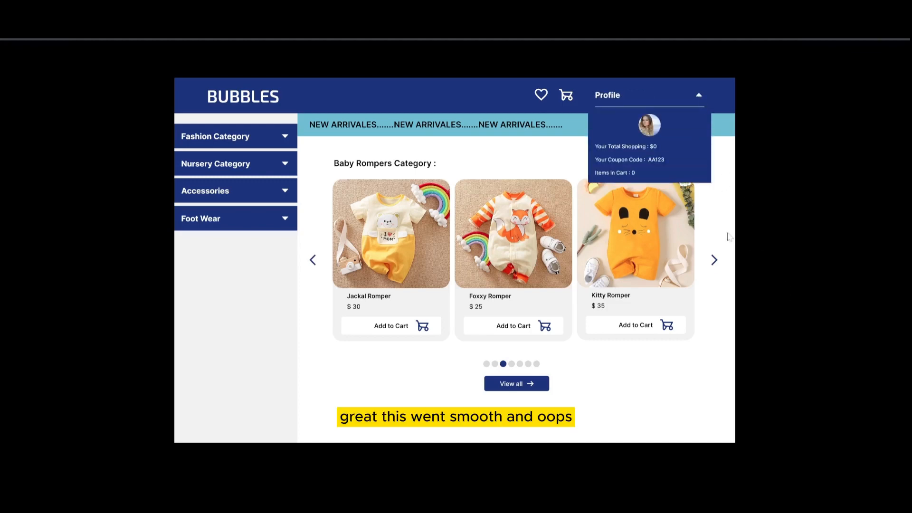
{"action": "left_click", "coordinate": [287, 138]}
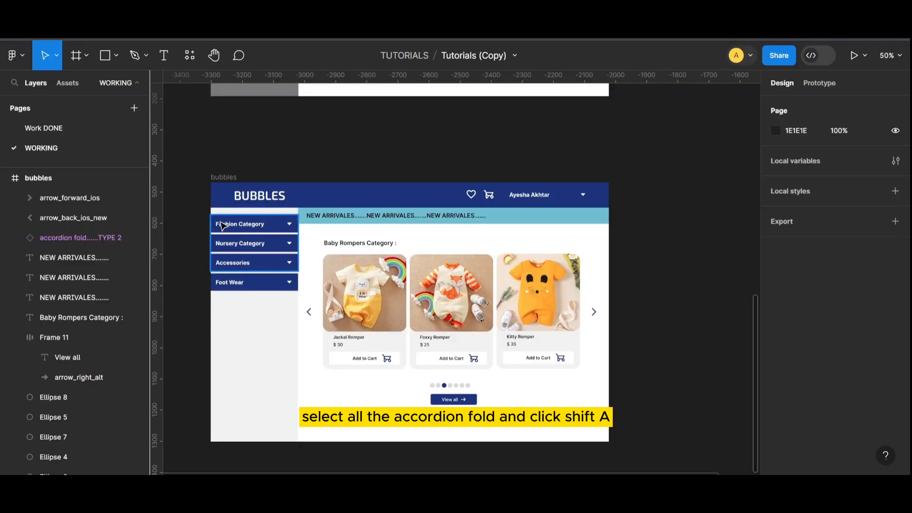
{"action": "left_click", "coordinate": [221, 224]}
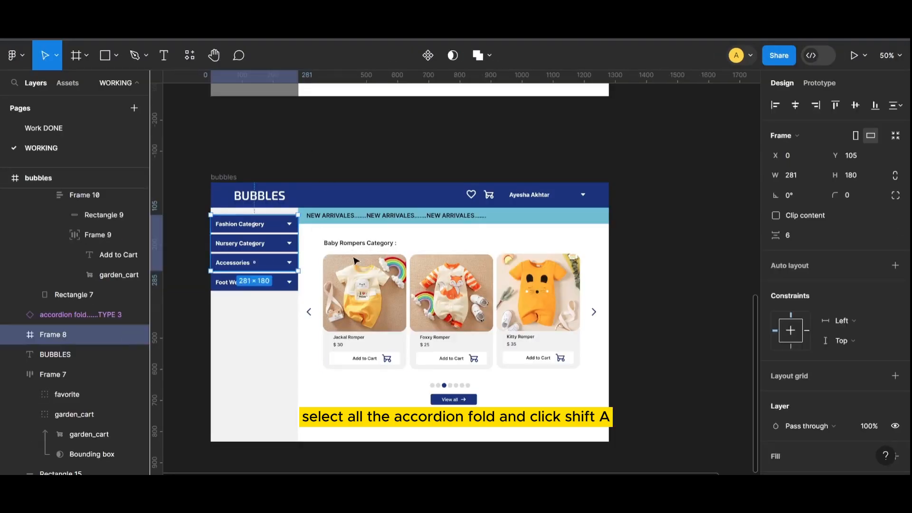
- Auto-layout the Fashion, Nursery, Accessories and Foot Wear accordions vertically, then launch the prototype preview
{"action": "key", "text": "ctrl+plus"}
{"action": "left_click_drag", "start_coordinate": [446, 473], "coordinate": [299, 473]}
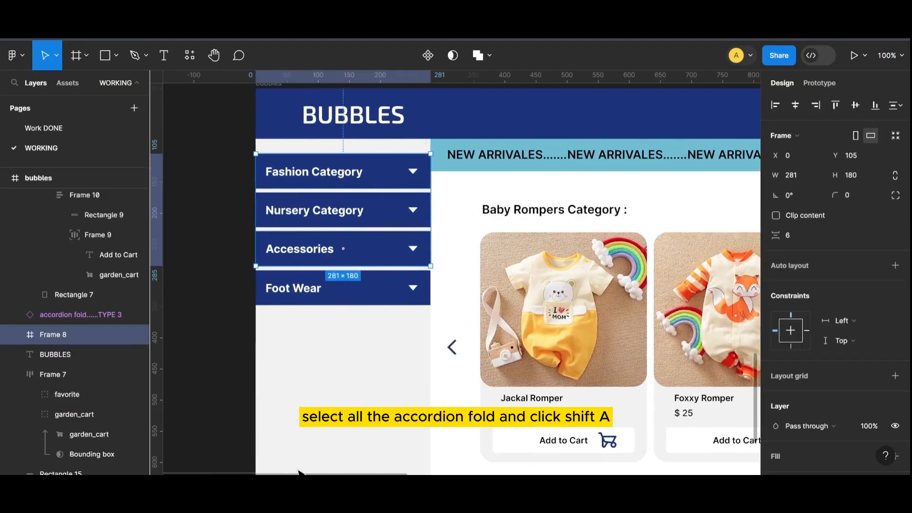
{"action": "left_click", "coordinate": [347, 186]}
{"action": "left_click", "coordinate": [406, 209], "text": "shift"}
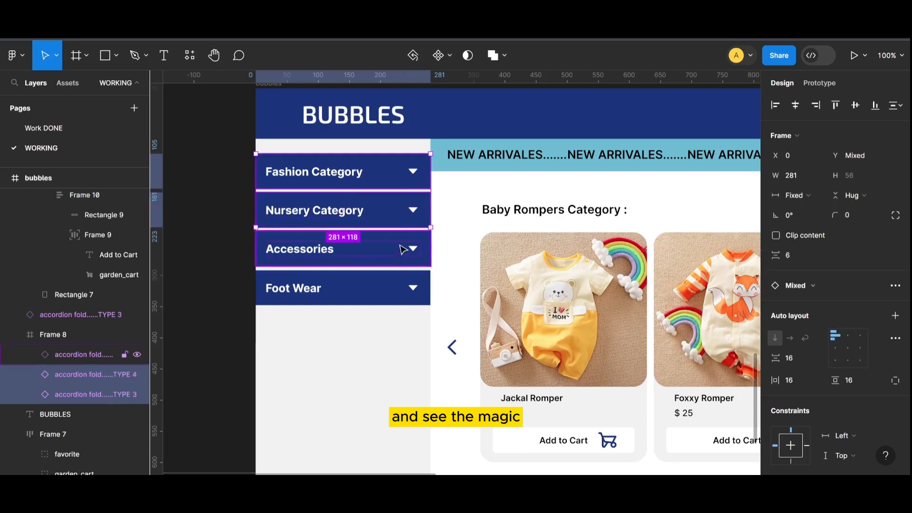
{"action": "left_click", "coordinate": [402, 249], "text": "shift"}
{"action": "left_click", "coordinate": [397, 286], "text": "shift"}
{"action": "key", "text": "shift+a"}
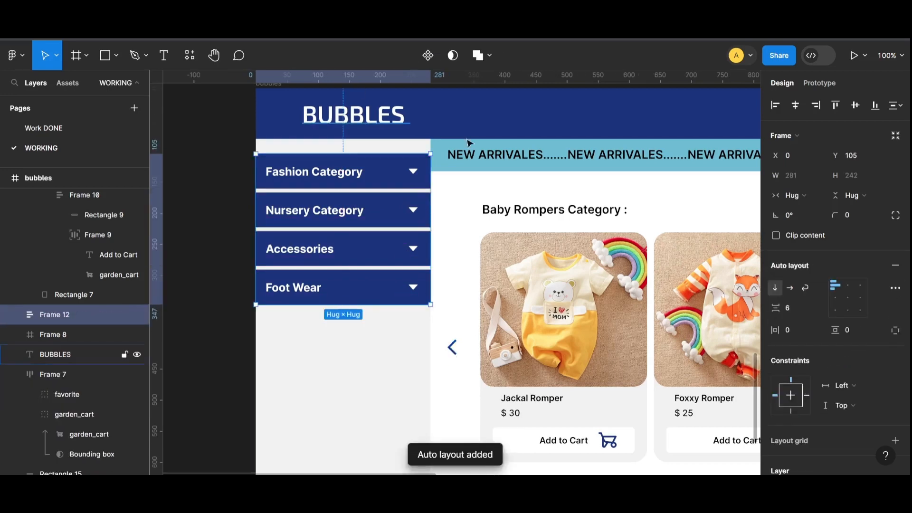
{"action": "key", "text": "shift+1"}
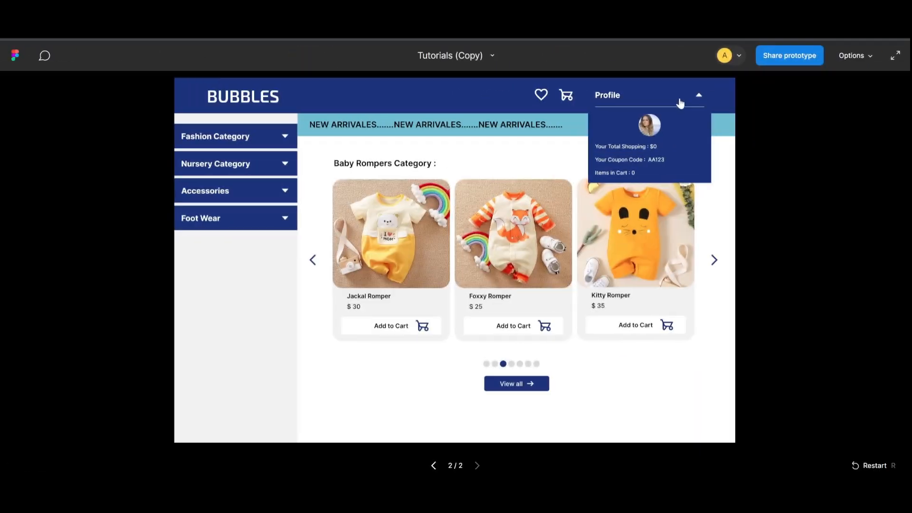
{"action": "left_click", "coordinate": [700, 97]}
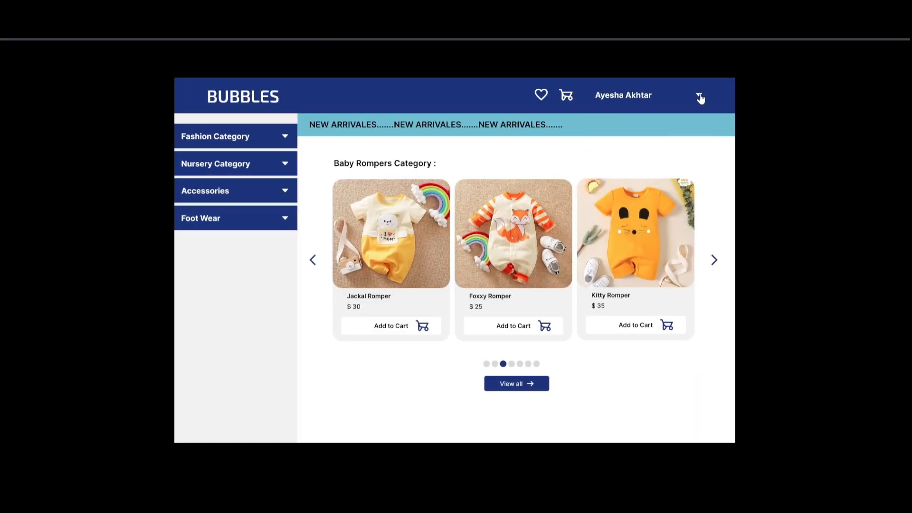
{"action": "left_click", "coordinate": [284, 137]}
{"action": "left_click", "coordinate": [285, 226]}
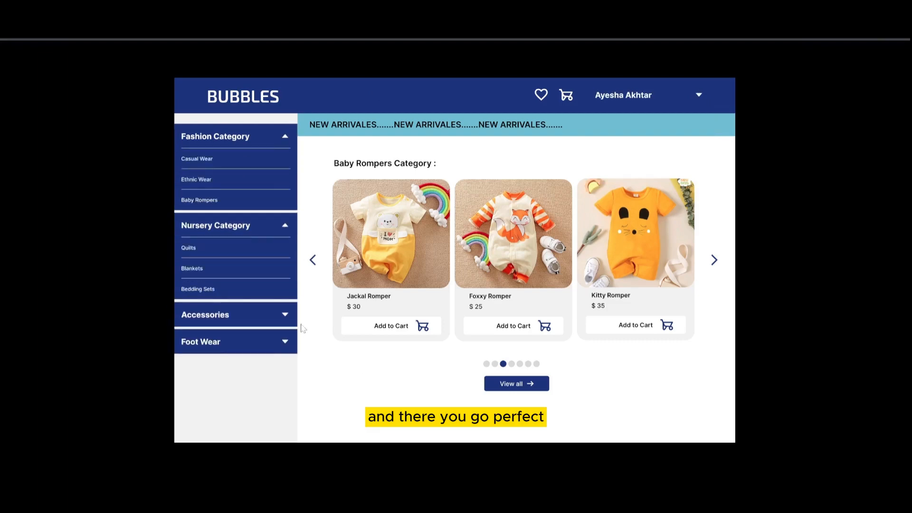
{"action": "left_click", "coordinate": [285, 315]}
{"action": "left_click", "coordinate": [285, 361]}
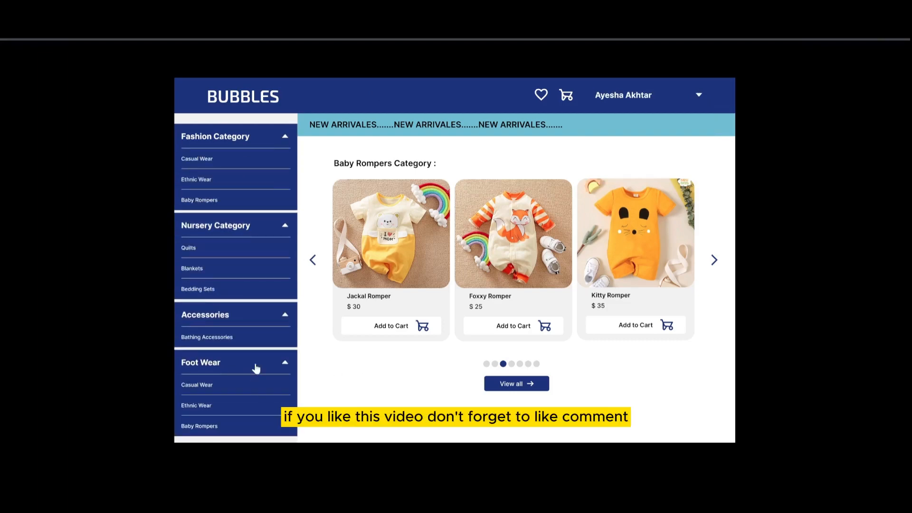
{"action": "left_click", "coordinate": [285, 365]}
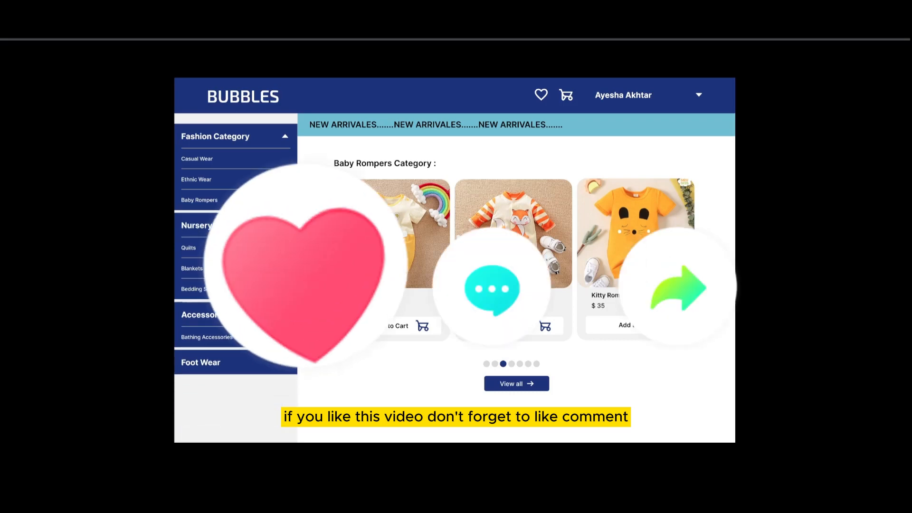
{"action": "left_click", "coordinate": [285, 315]}
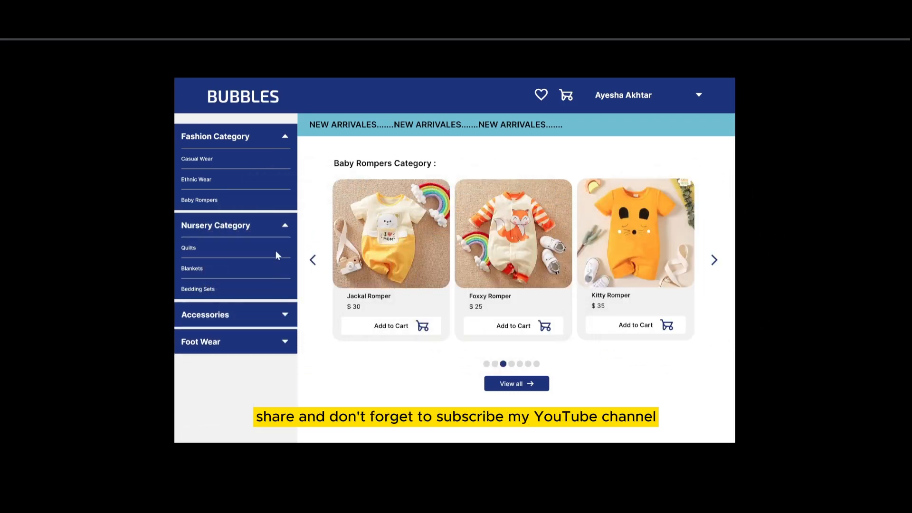
{"action": "left_click", "coordinate": [285, 225]}
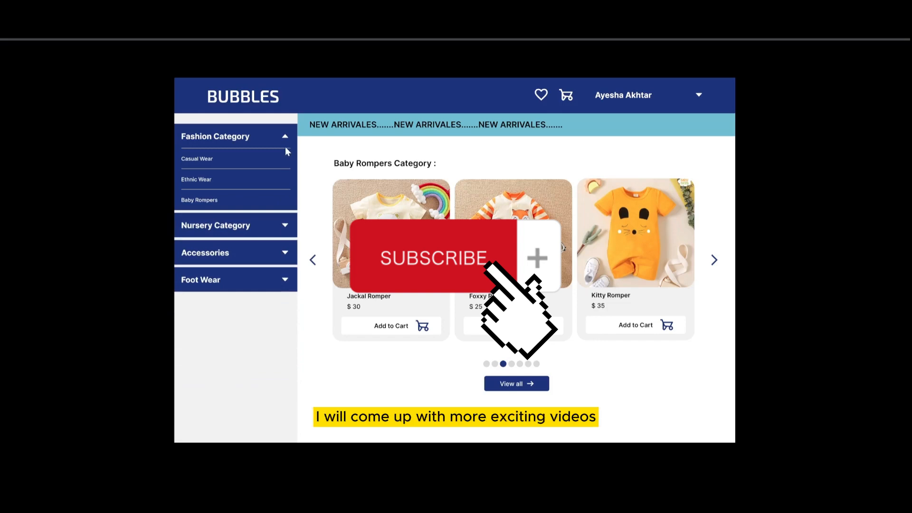
{"action": "left_click", "coordinate": [285, 137]}
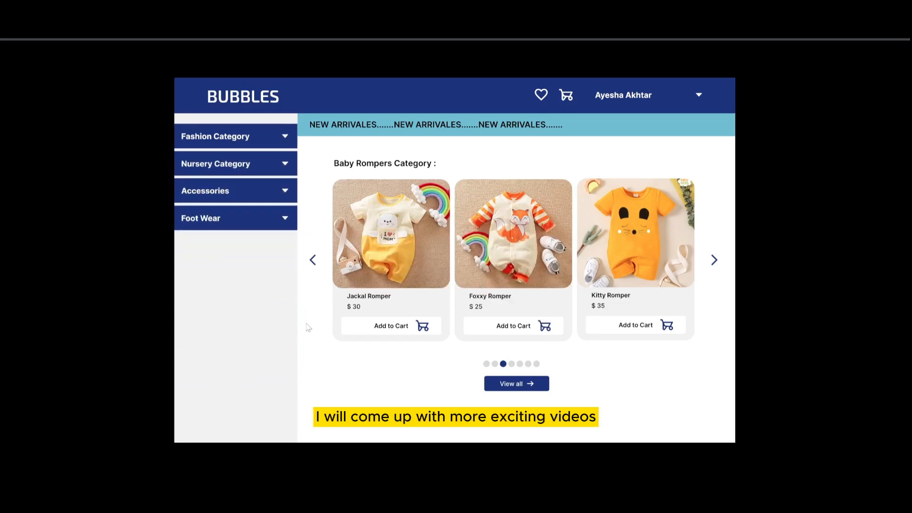